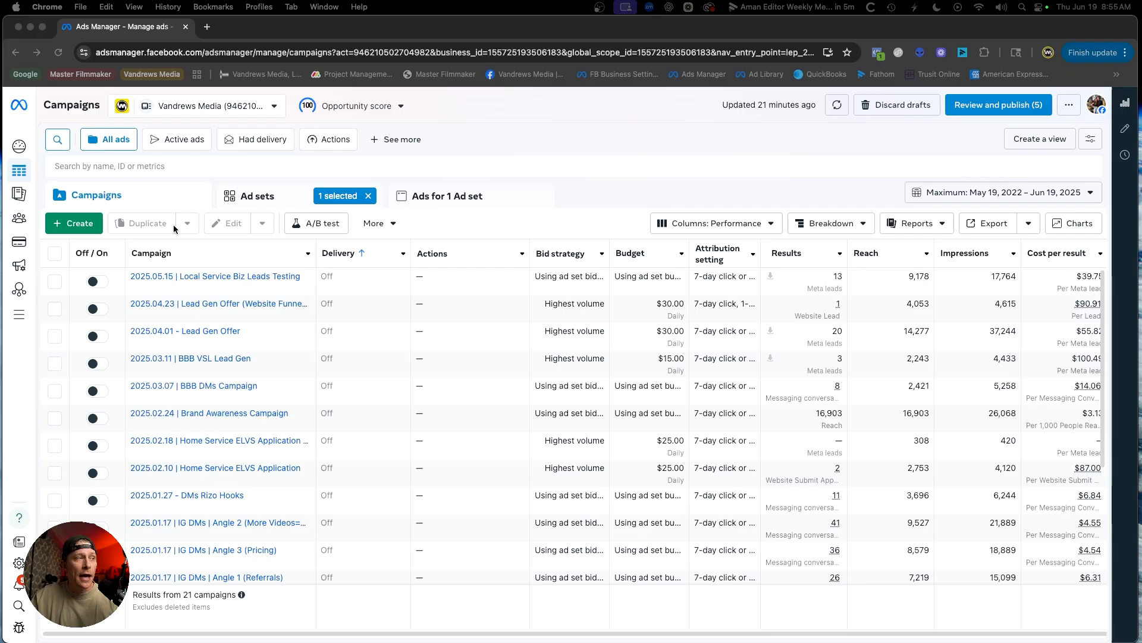
Create a new auction campaign with the Leads objective, using the manual leads campaign setup
left_click(76, 226)
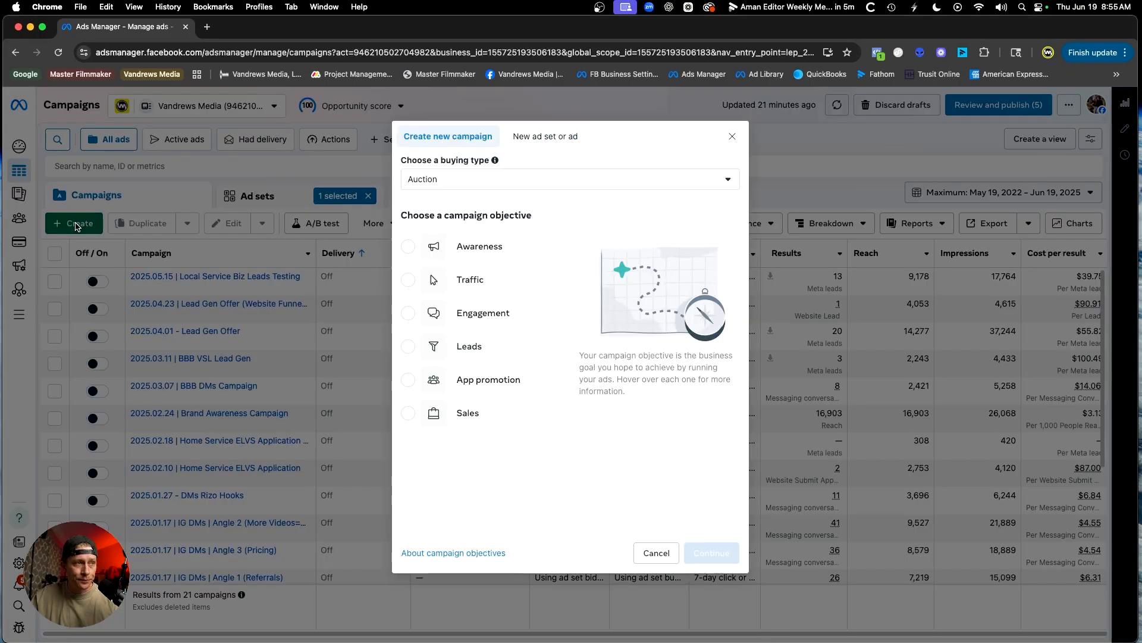
left_click(423, 350)
left_click(725, 553)
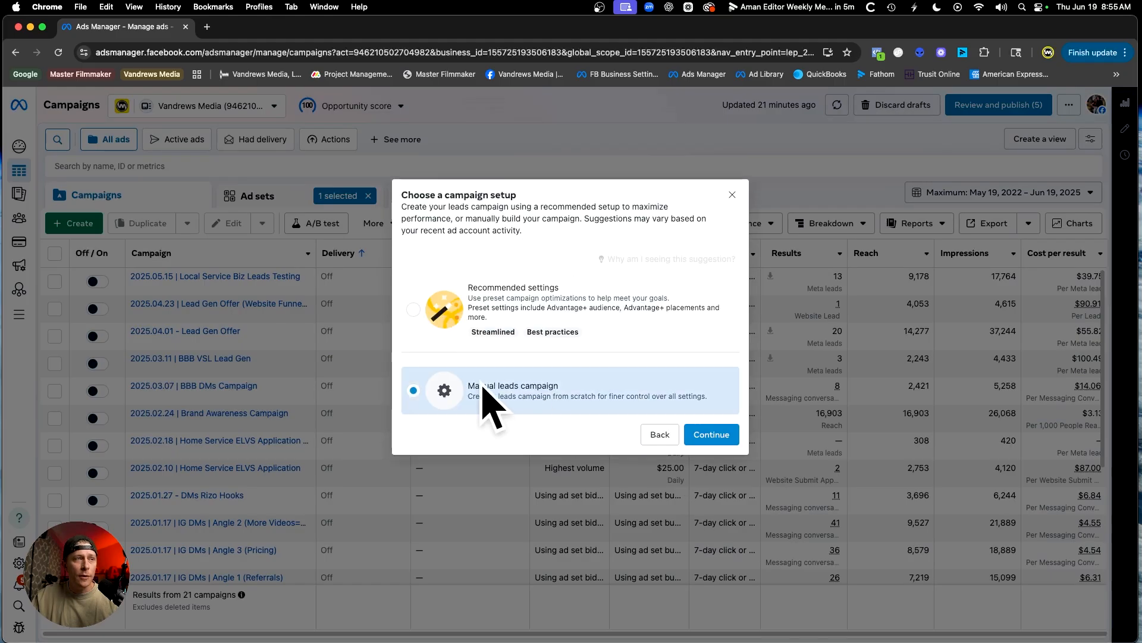
mouse_move(549, 340)
left_click(709, 439)
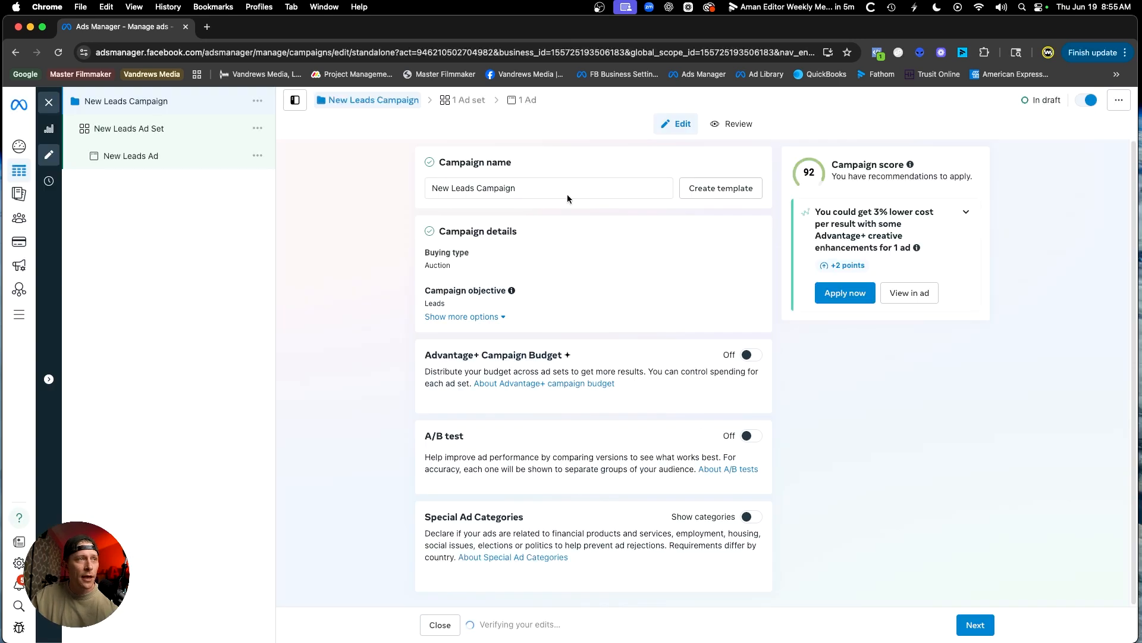
Name the campaign "202.06.19 | Lead Gen"
left_click(523, 189)
key("super+a")
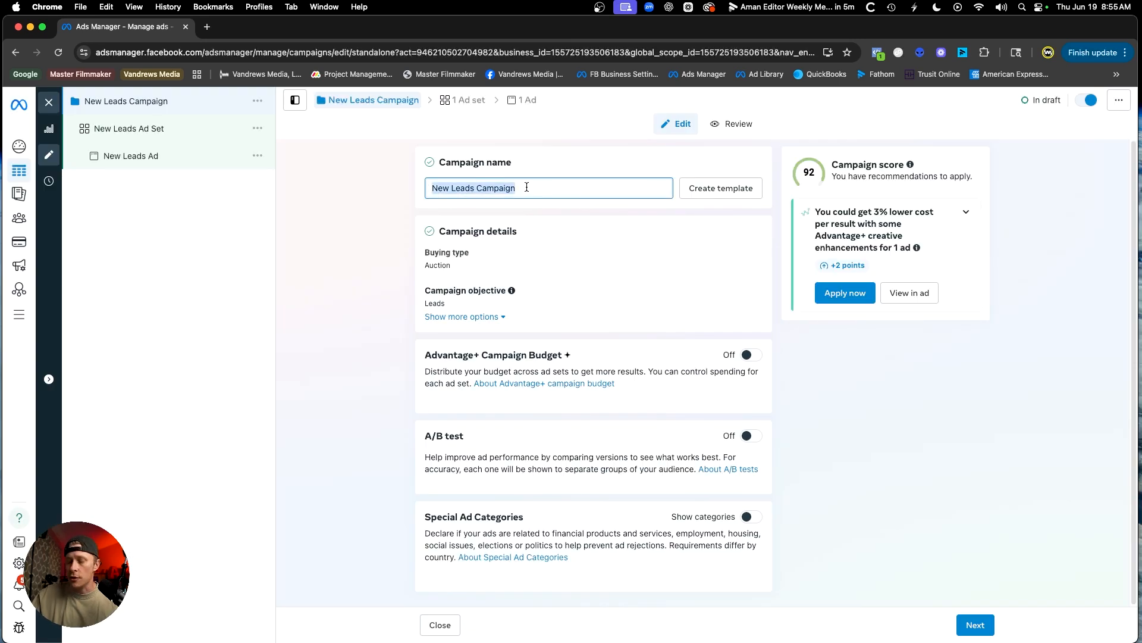
type("202.0")
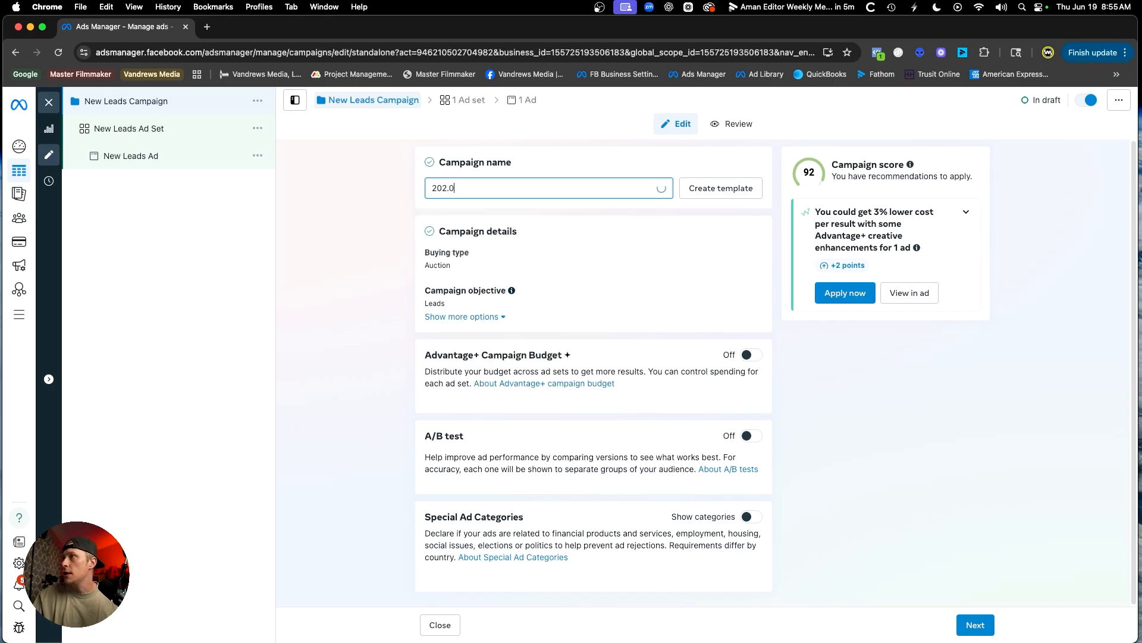
type("6.1")
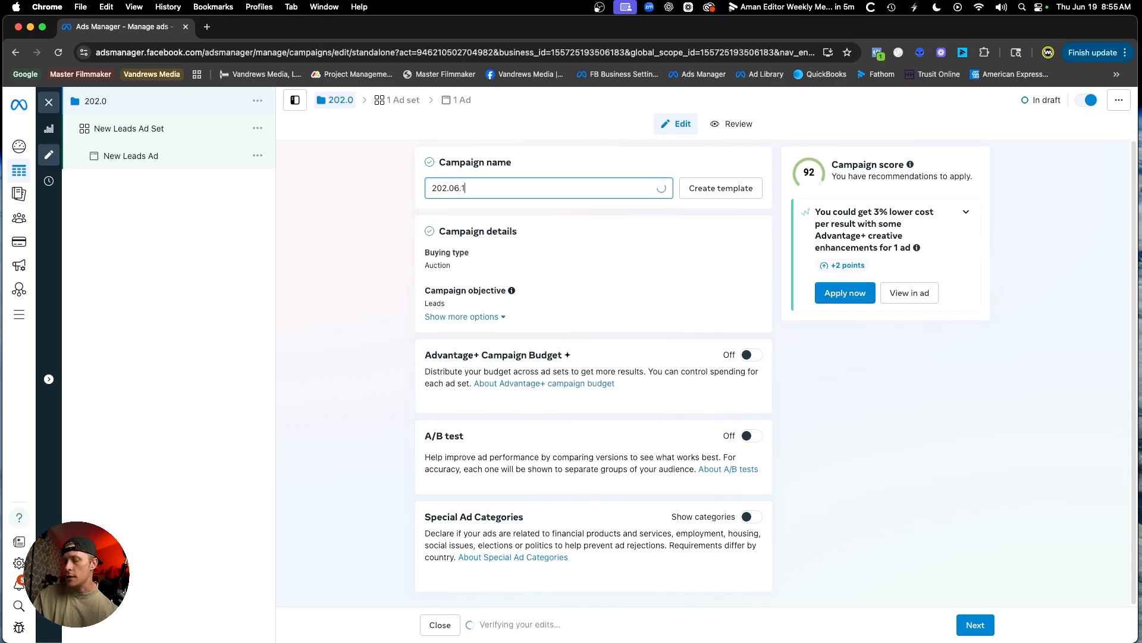
type("9")
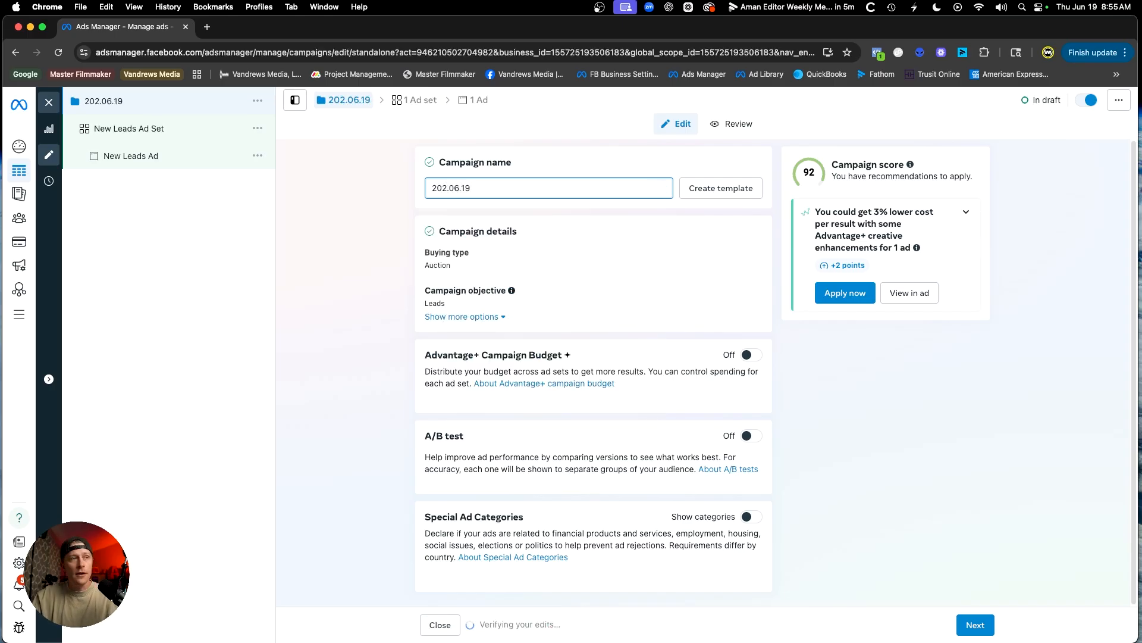
type(" | Lead Gen")
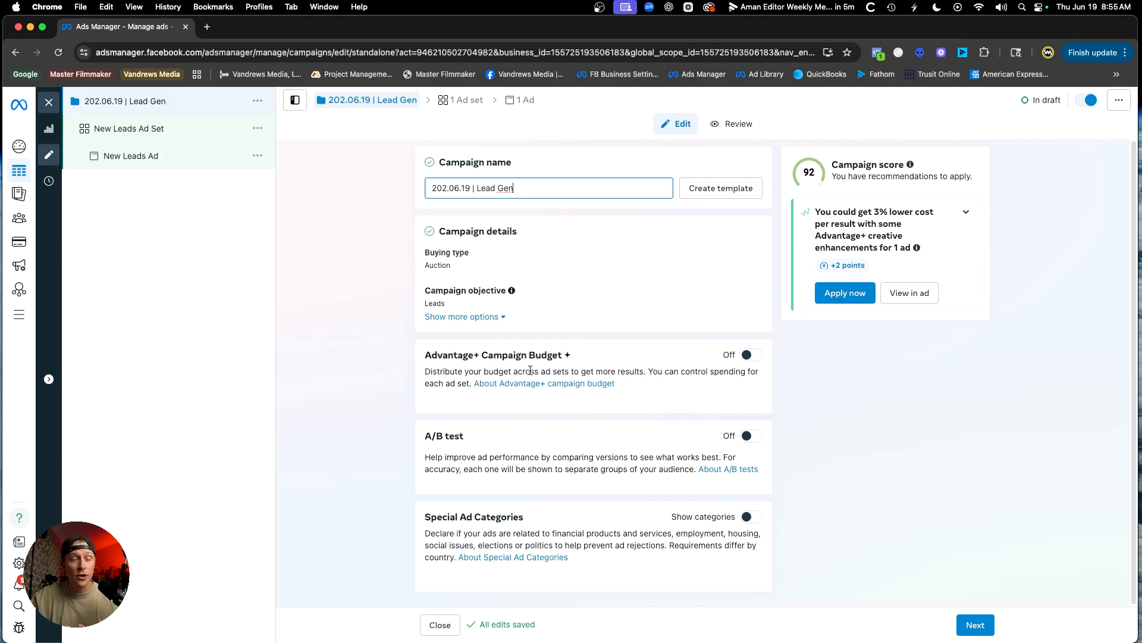
Turn on the Advantage+ campaign budget and continue to the ad set settings
left_click(751, 361)
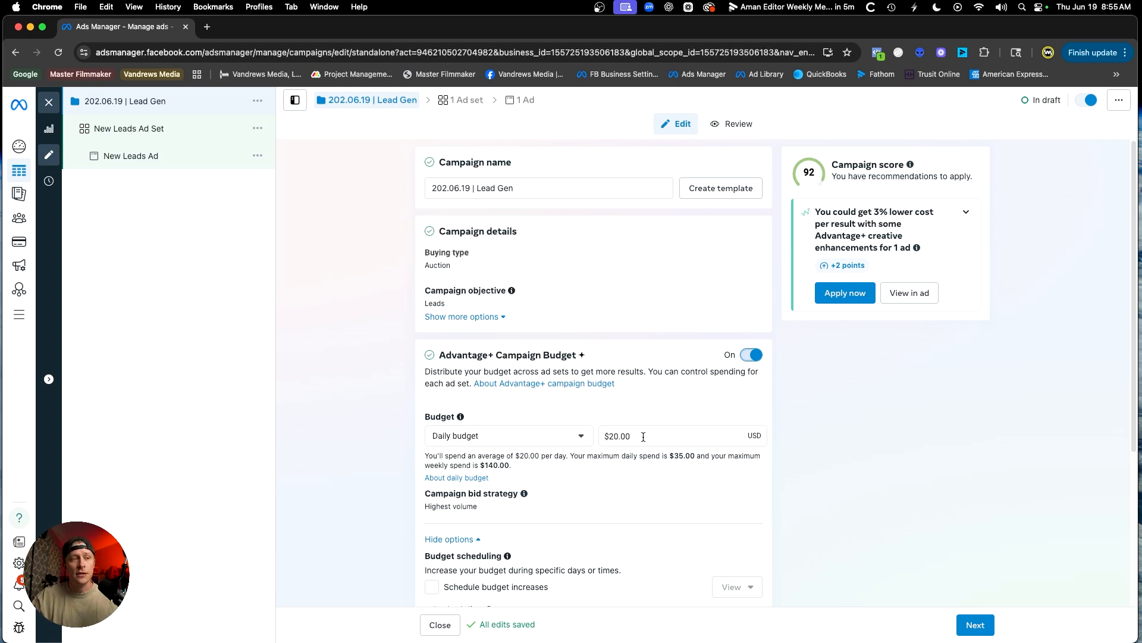
scroll(592, 395, "down", 3)
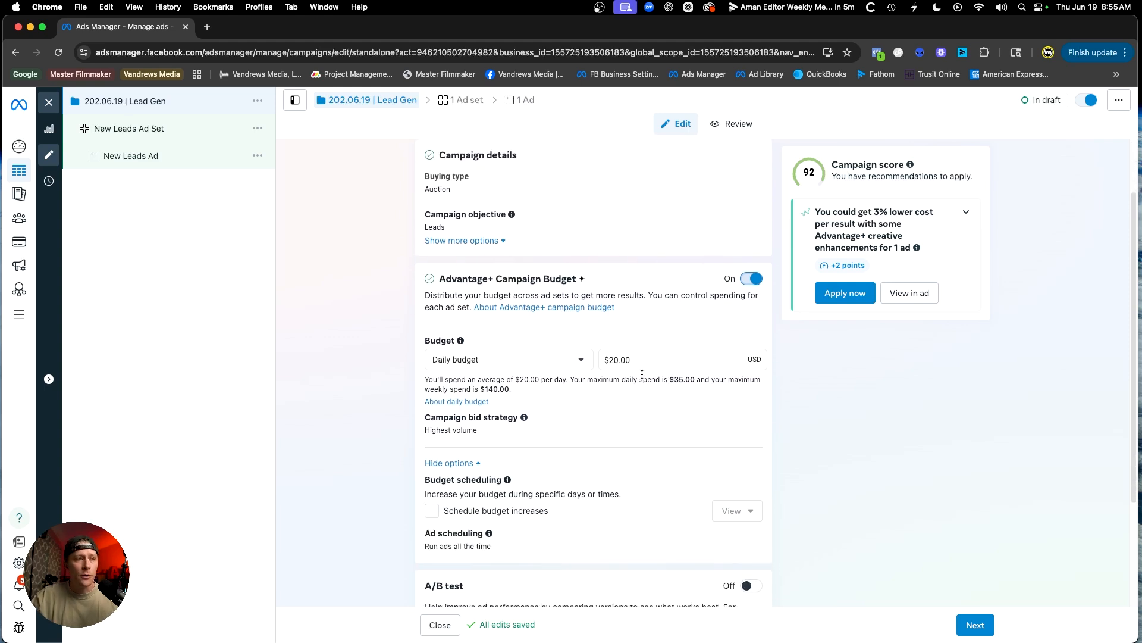
scroll(701, 426, "down", 5)
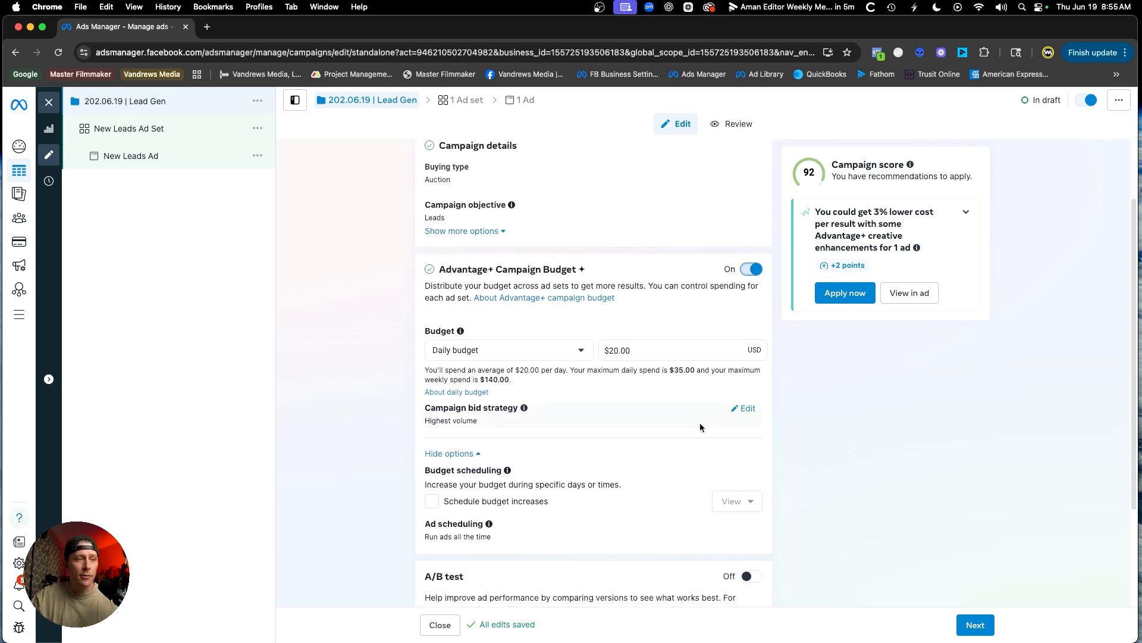
left_click(982, 626)
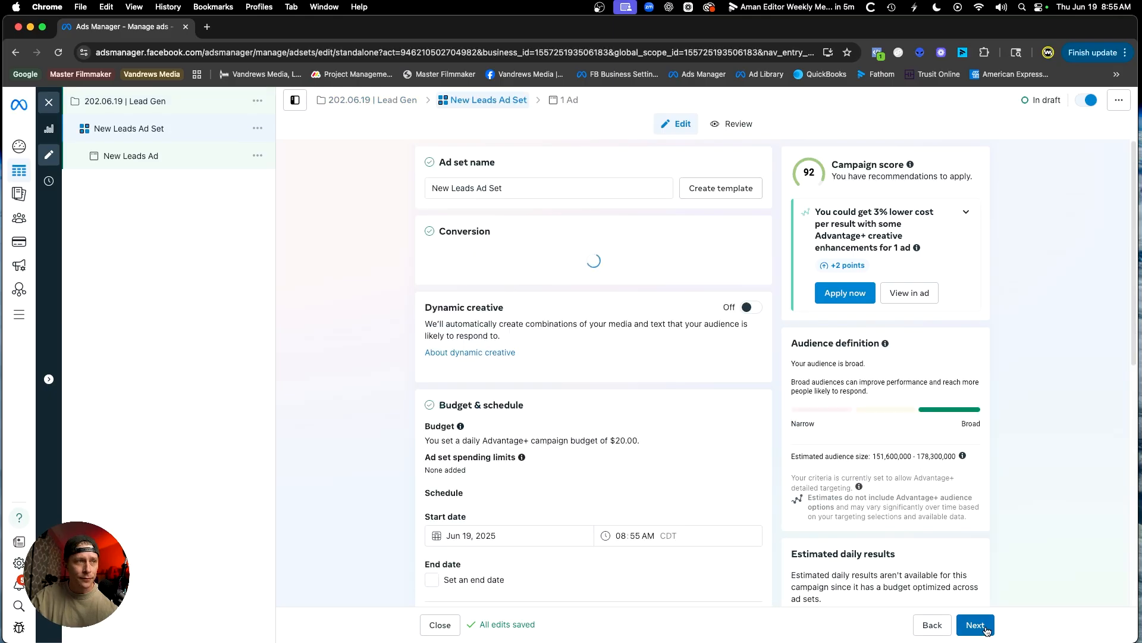
Name the ad set "2025.06.19 | Houston 35 Miles"
triple_click(543, 195)
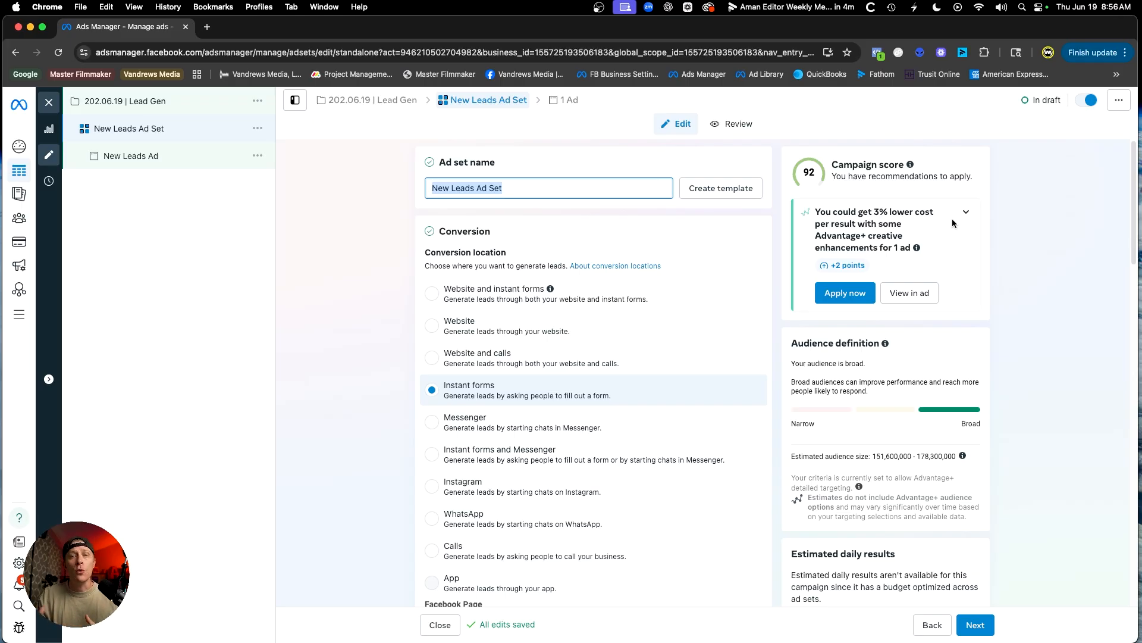
type("20")
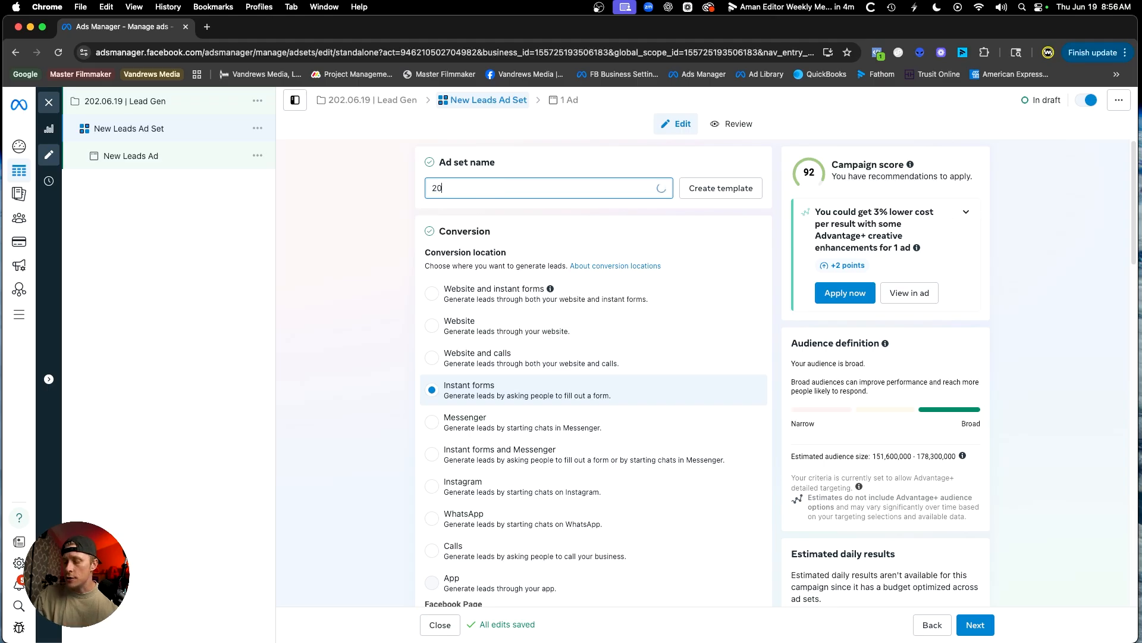
type("25.06.19 |")
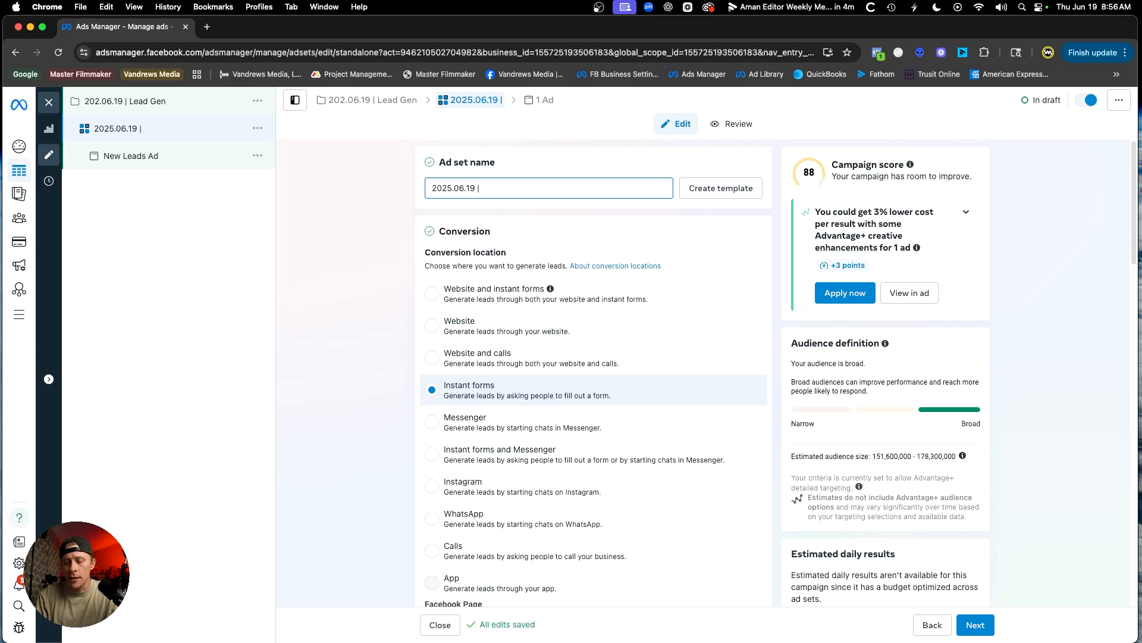
type("HOuston")
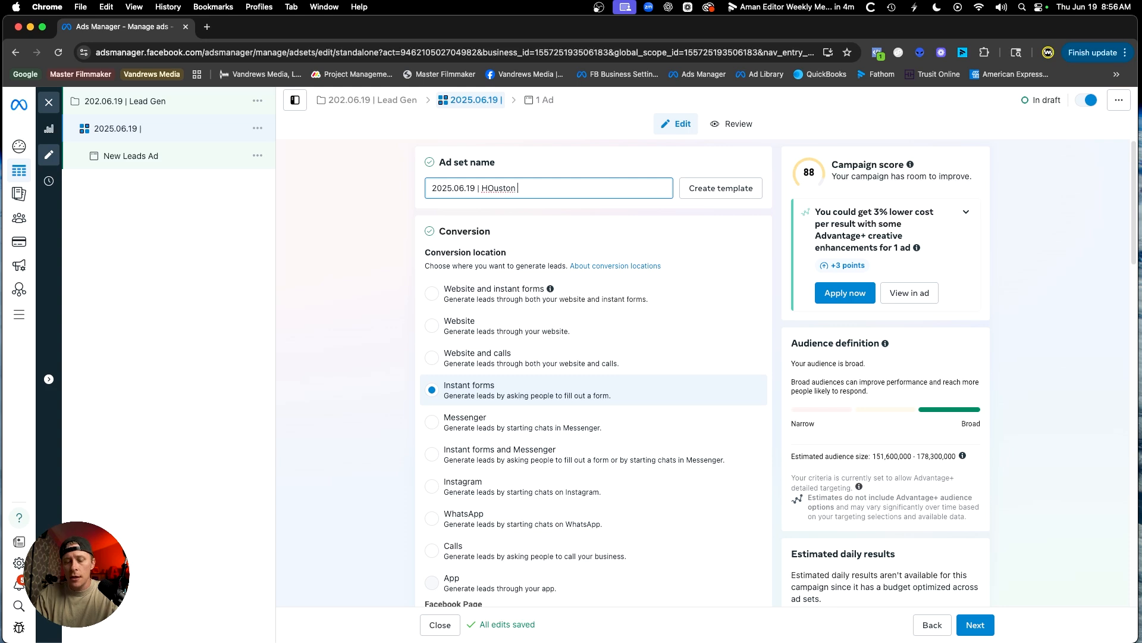
type(" 35 Miles")
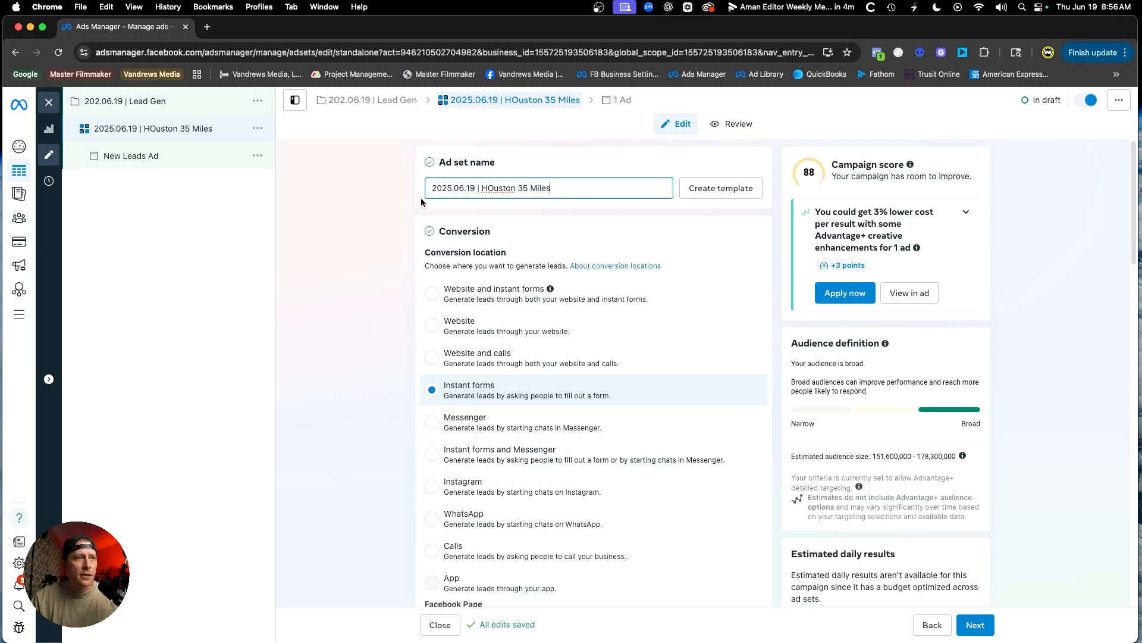
left_click(493, 189)
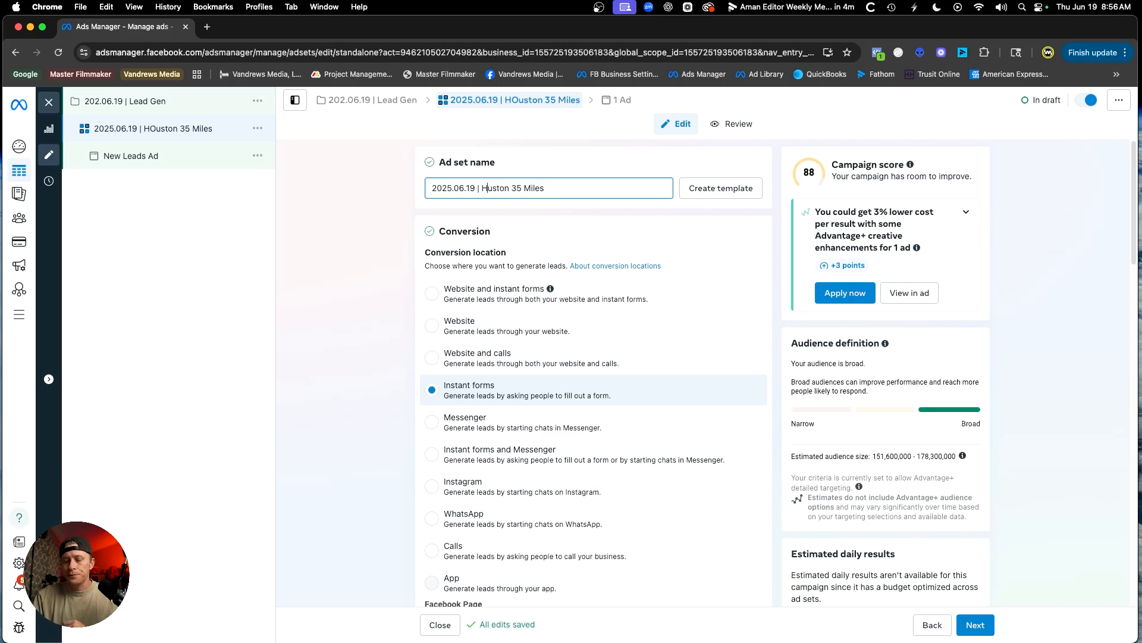
key("BackSpace")
type("o")
Set the ad set's performance goal to Maximize number of leads
scroll(603, 311, "down", 5)
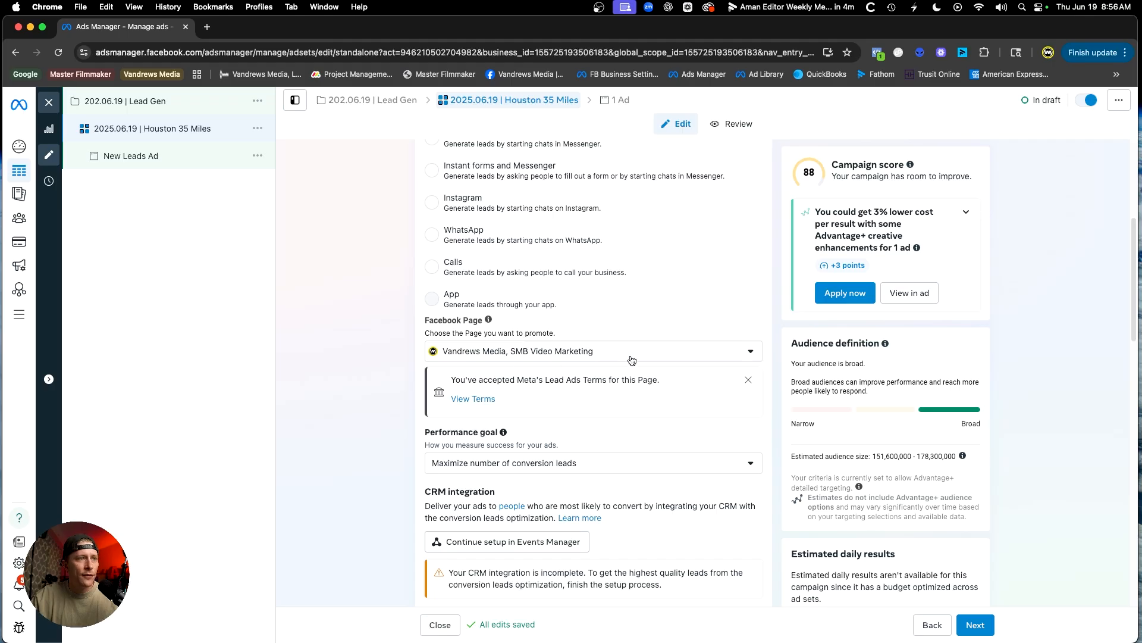
scroll(624, 361, "down", 1)
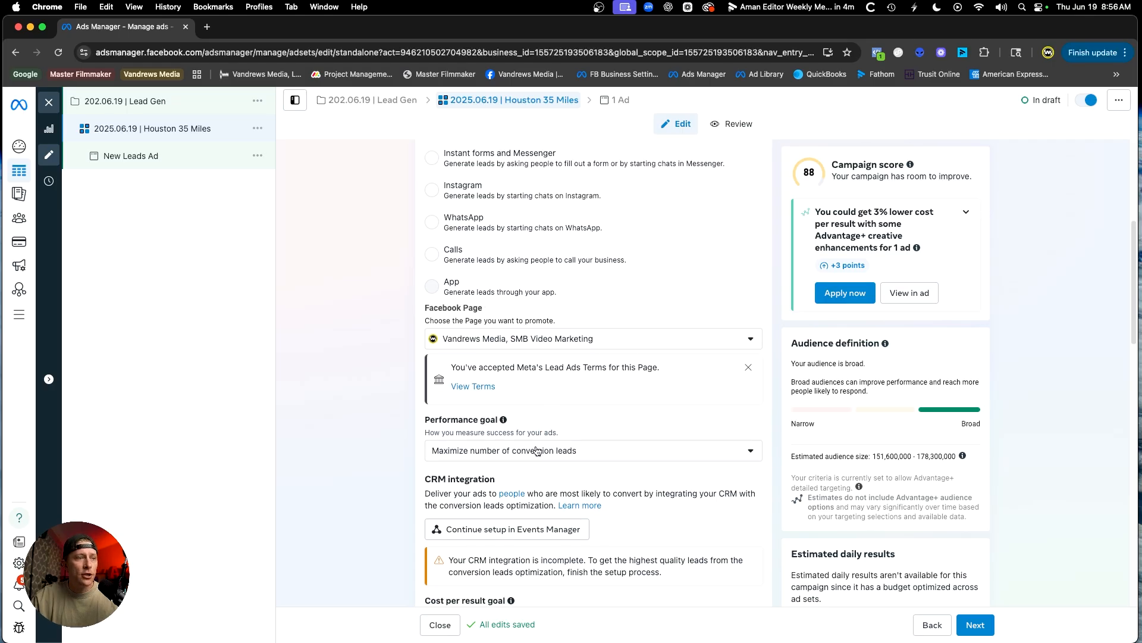
left_click(652, 456)
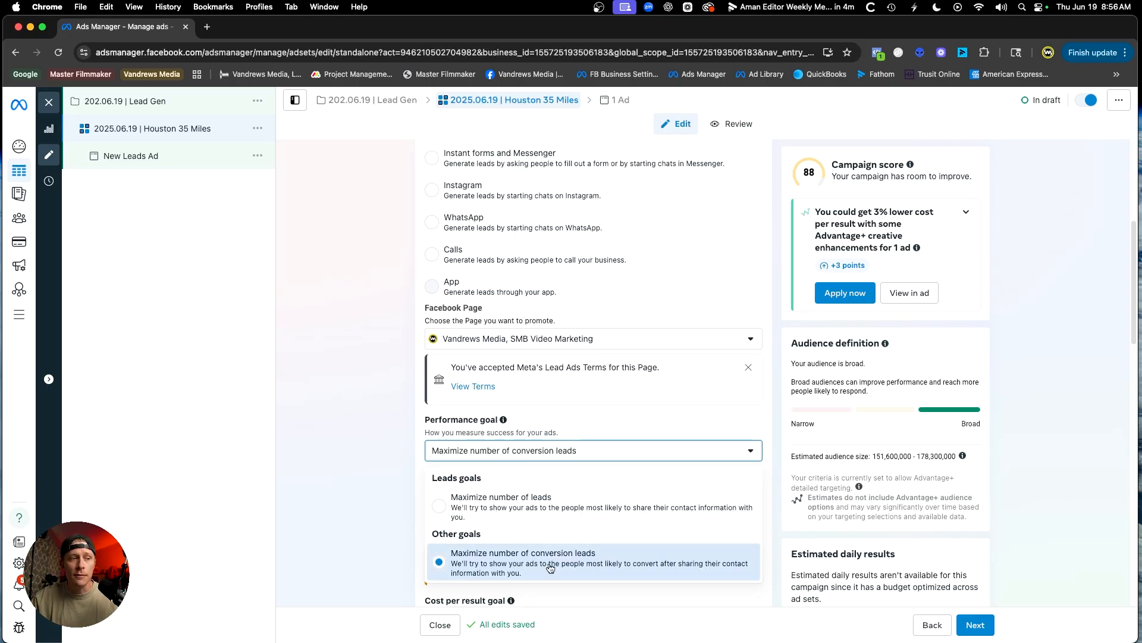
left_click(517, 514)
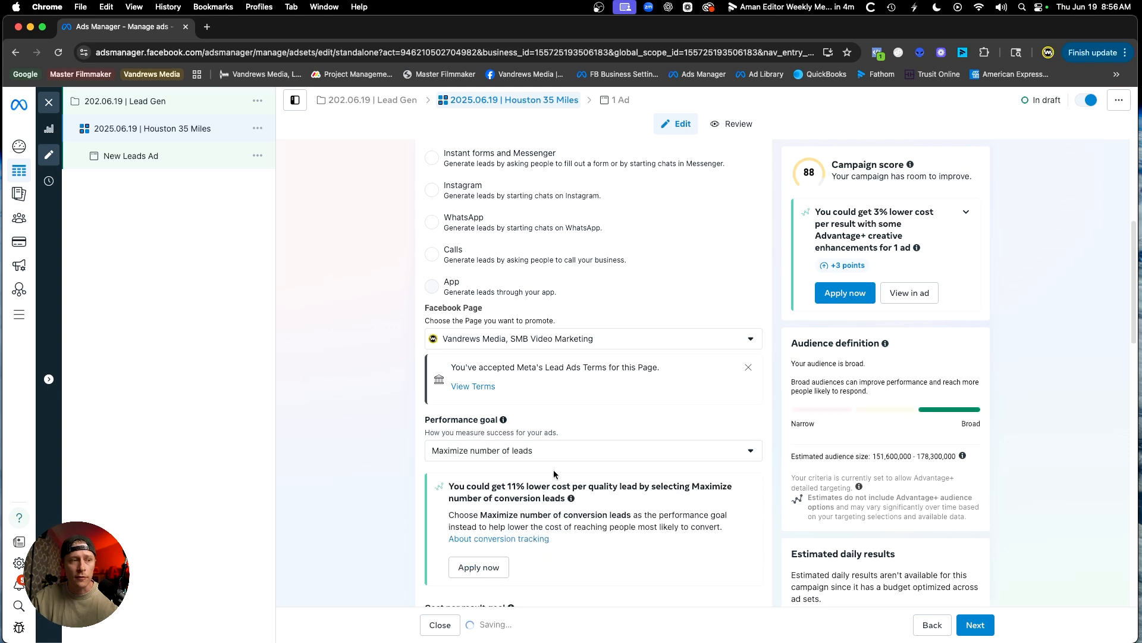
Schedule the ad set to start on Jun 20, 2025 at 06:00 AM
scroll(554, 470, "down", 3)
scroll(554, 470, "down", 2)
scroll(560, 417, "up", 4)
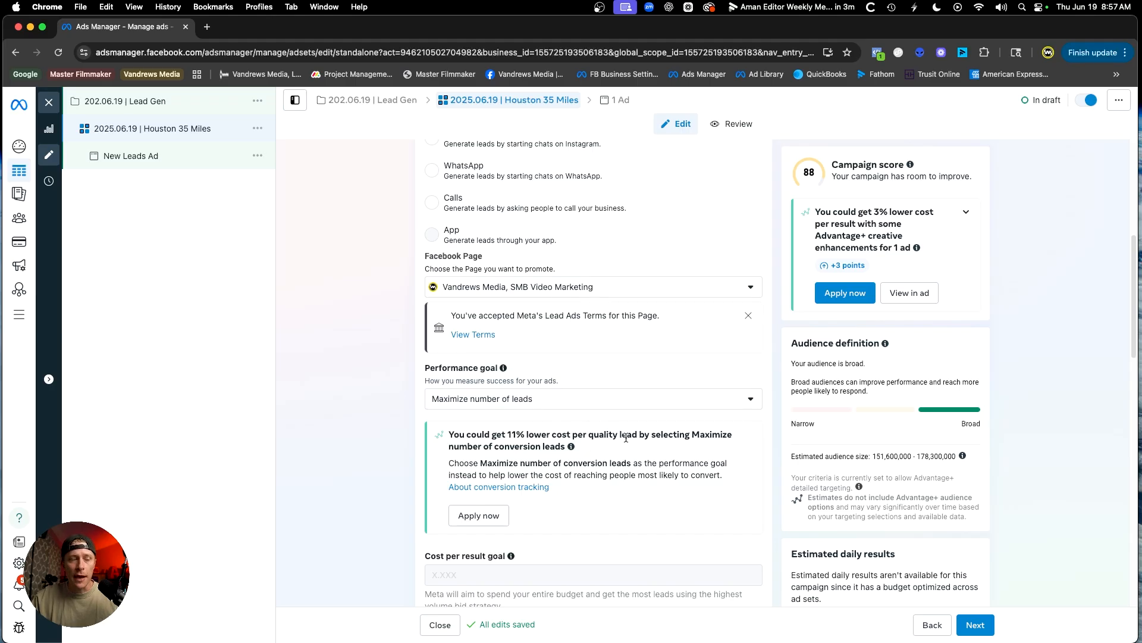
scroll(595, 470, "down", 1)
scroll(592, 463, "down", 3)
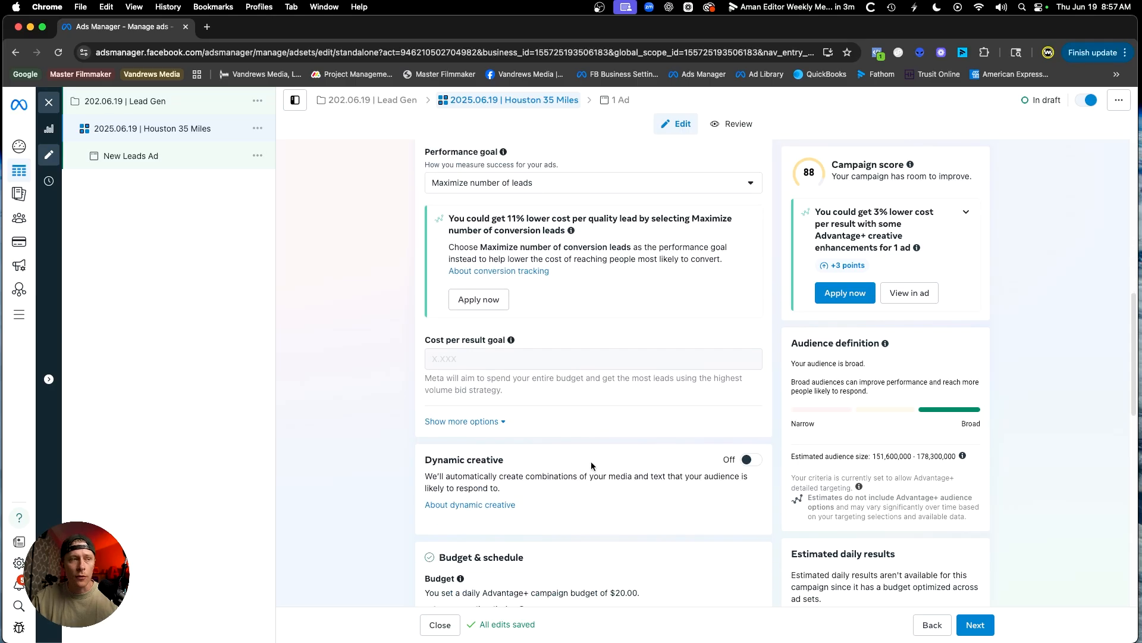
scroll(591, 463, "down", 4)
scroll(592, 465, "down", 2)
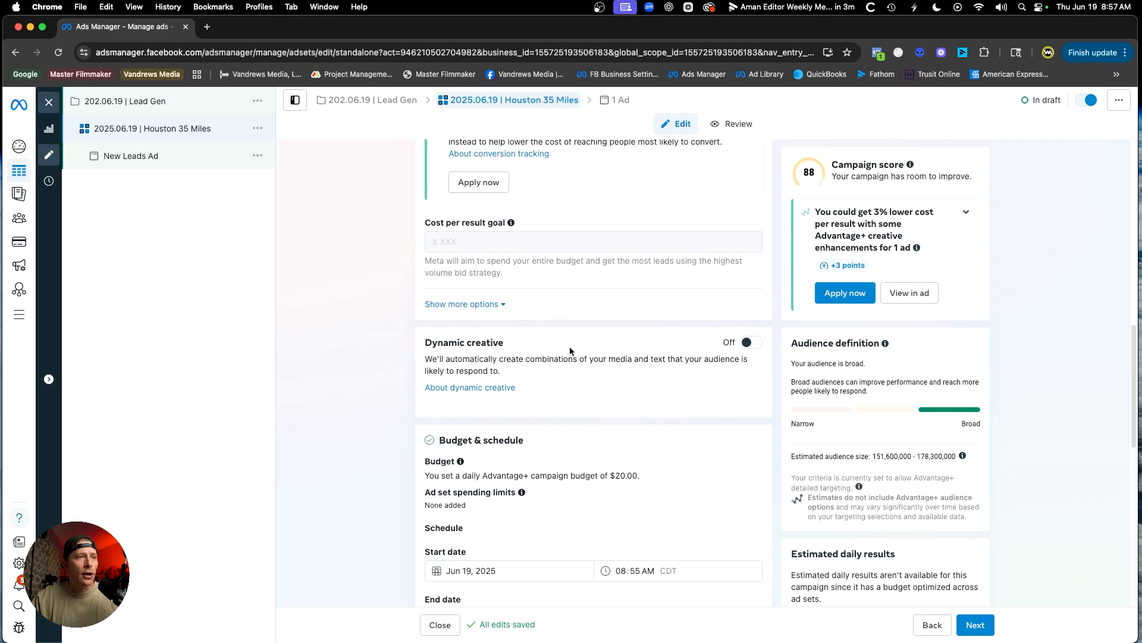
scroll(451, 510, "down", 2)
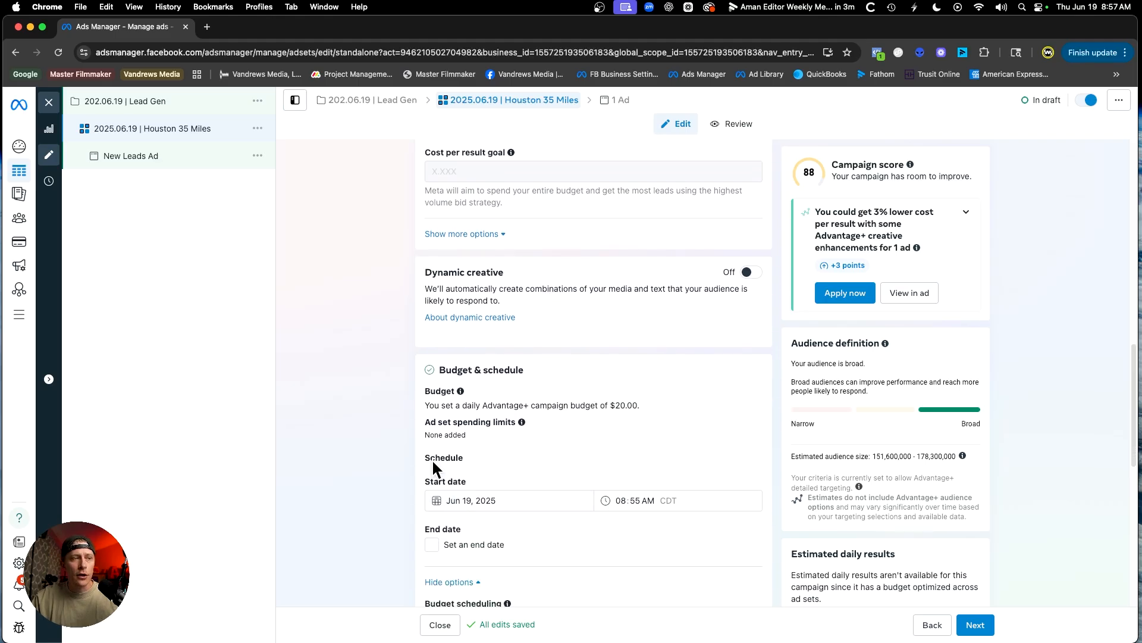
scroll(525, 476, "down", 3)
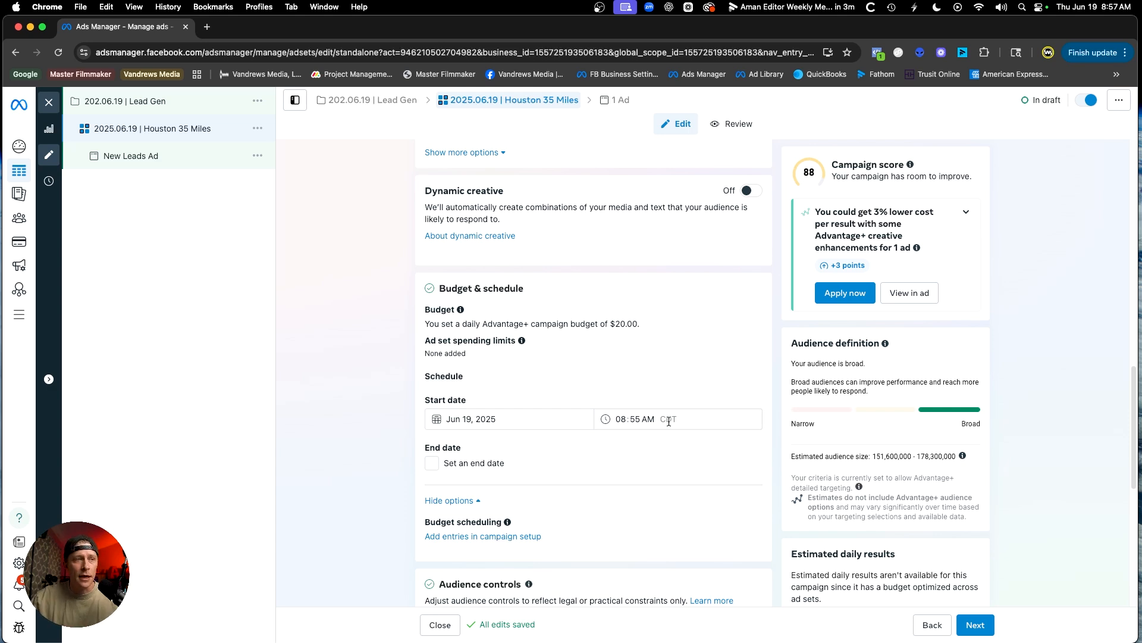
left_click(470, 419)
left_click(537, 522)
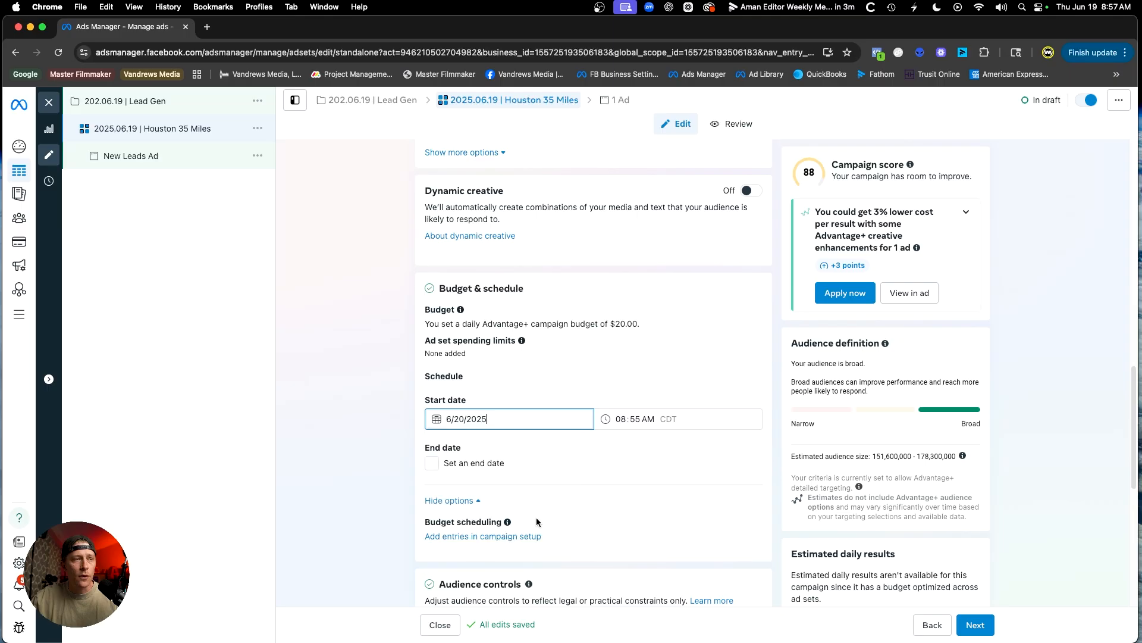
left_click(608, 425)
type("6")
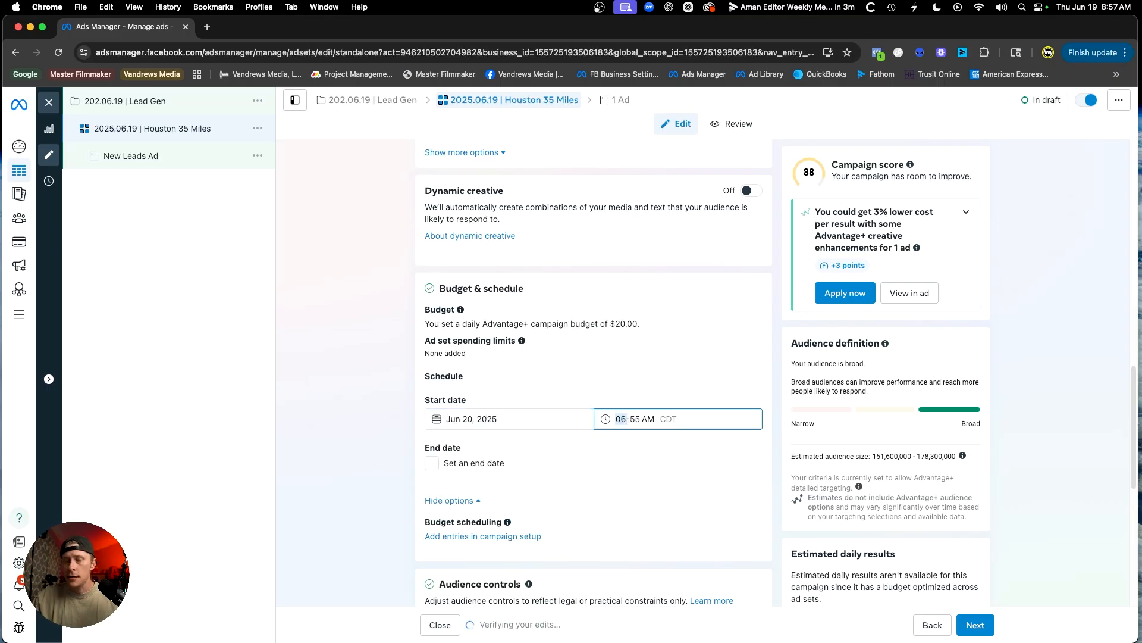
left_click(637, 418)
type("00")
left_click(665, 380)
Change the audience location from United States to the city of Houston, Texas
scroll(619, 473, "down", 2)
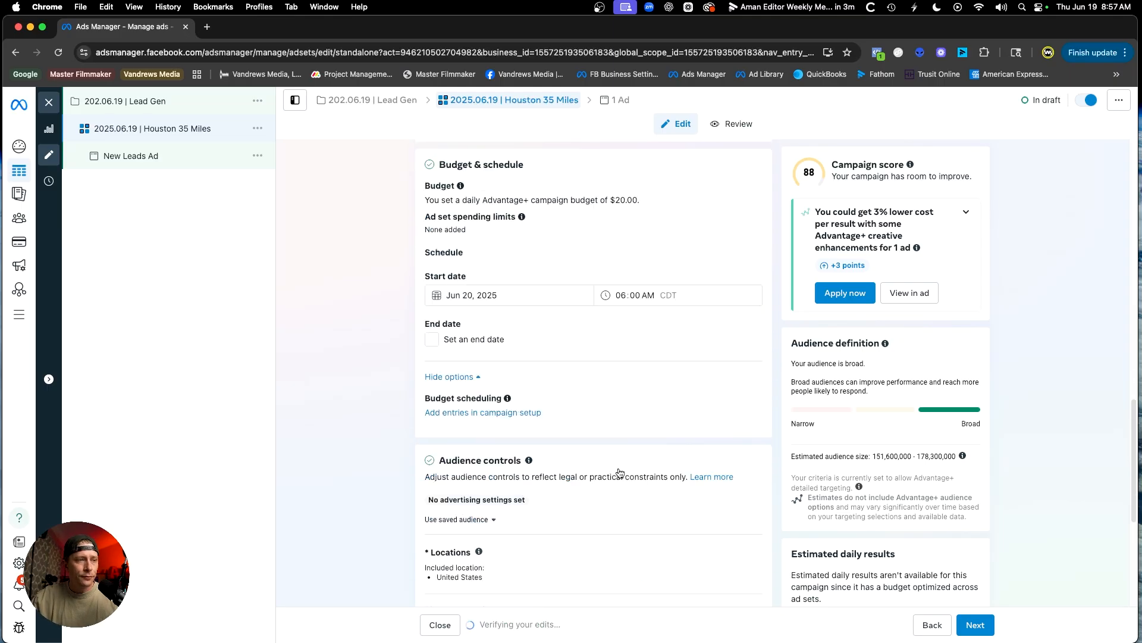
scroll(618, 473, "down", 2)
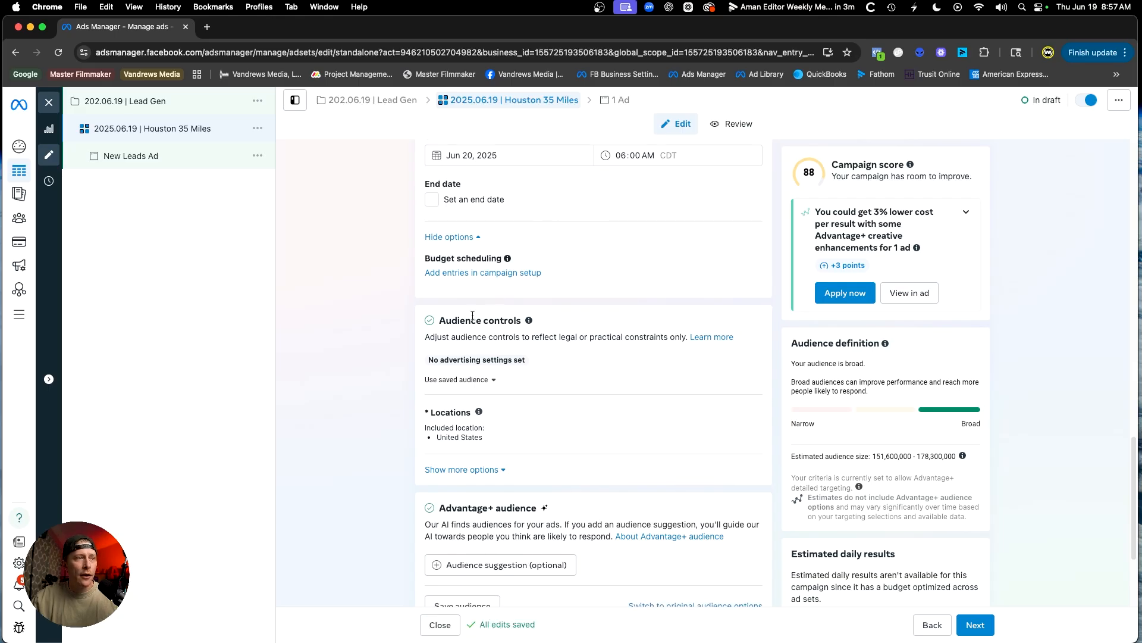
scroll(465, 319, "down", 1)
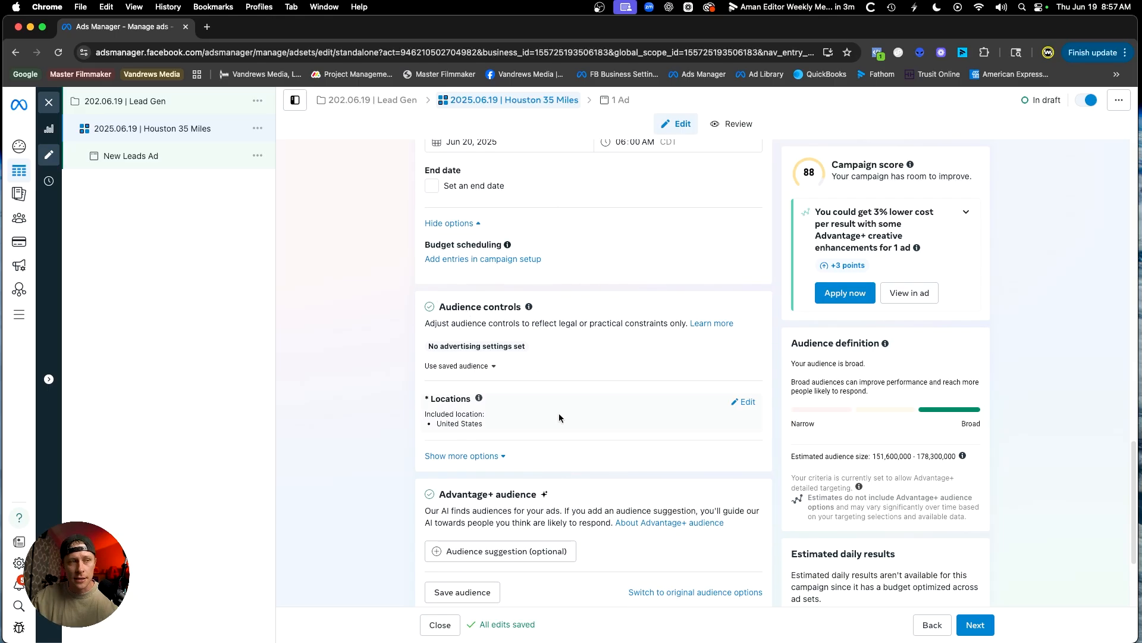
scroll(572, 419, "down", 1)
scroll(575, 420, "down", 1)
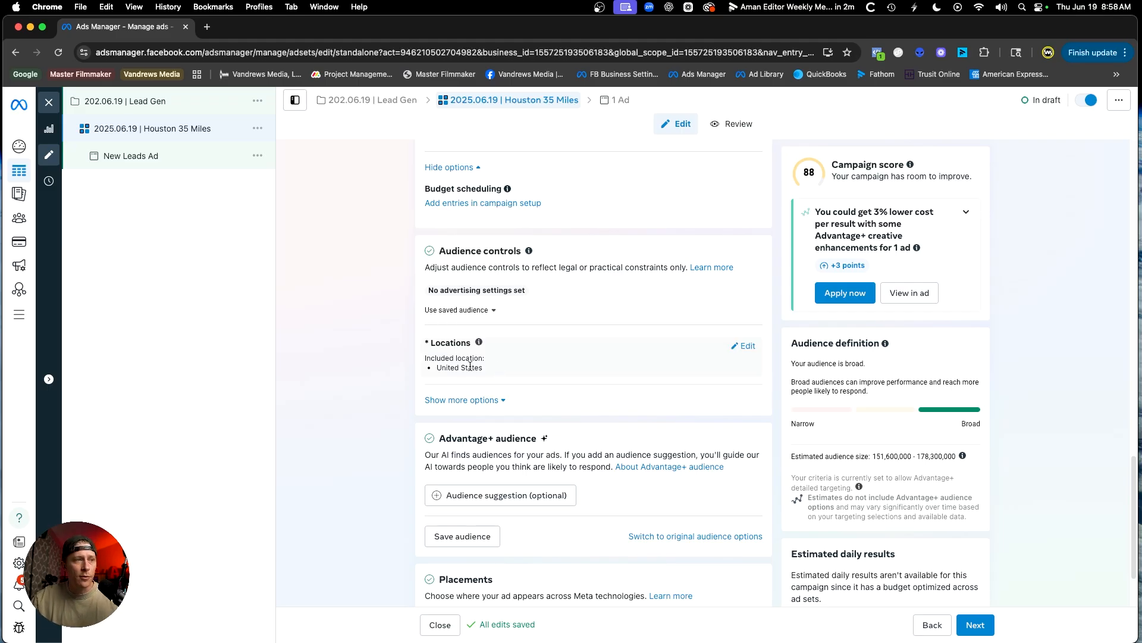
left_click(747, 347)
left_click(545, 441)
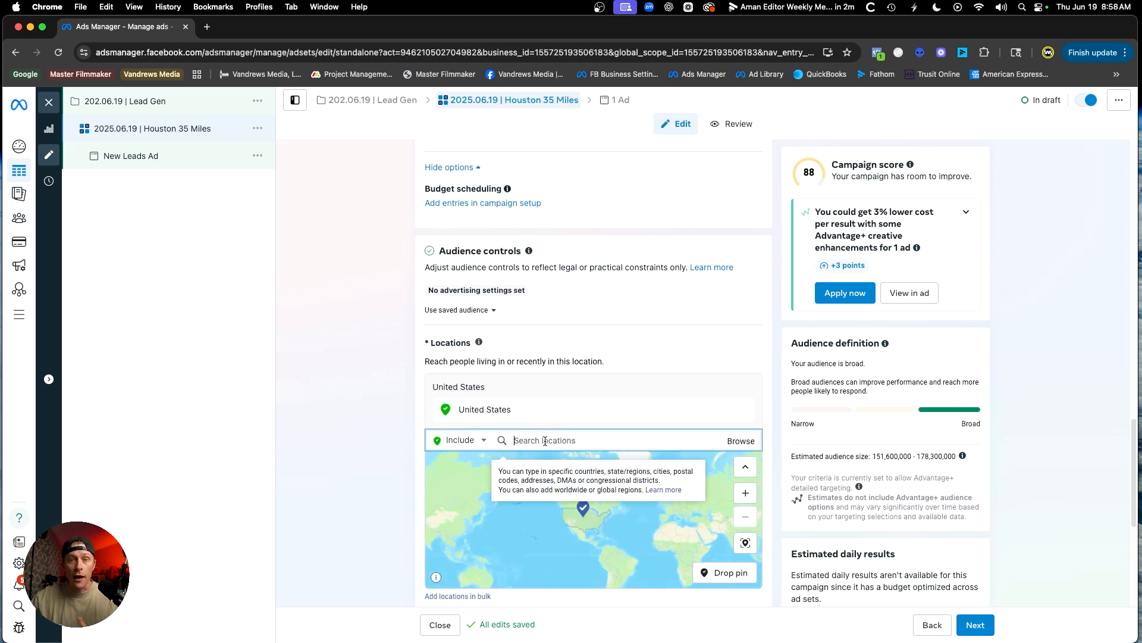
type("houston")
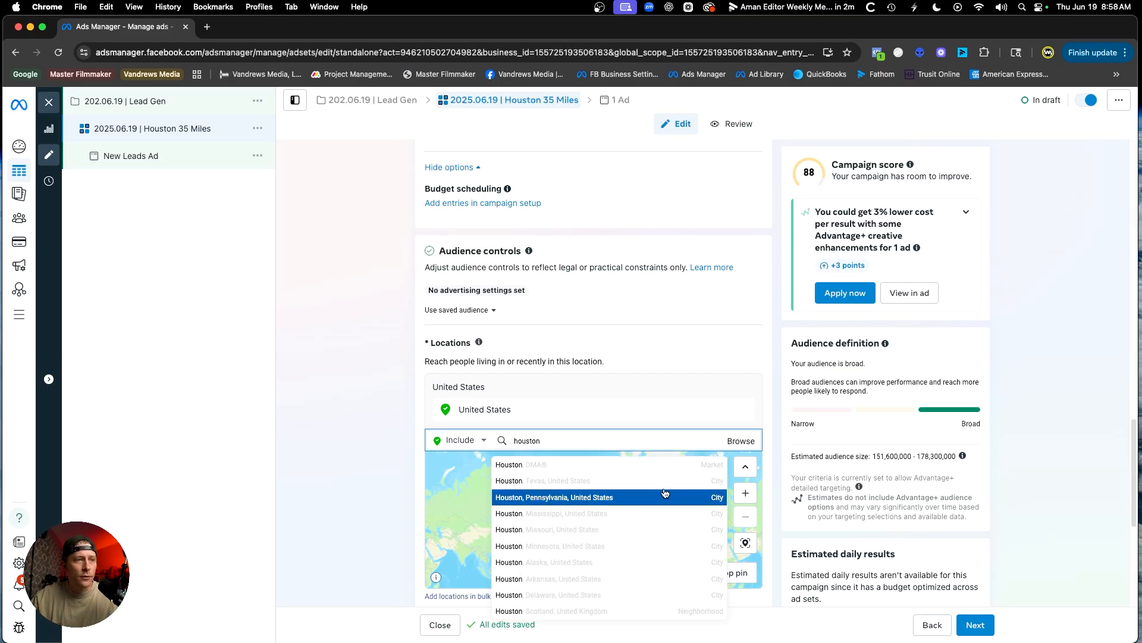
left_click(664, 485)
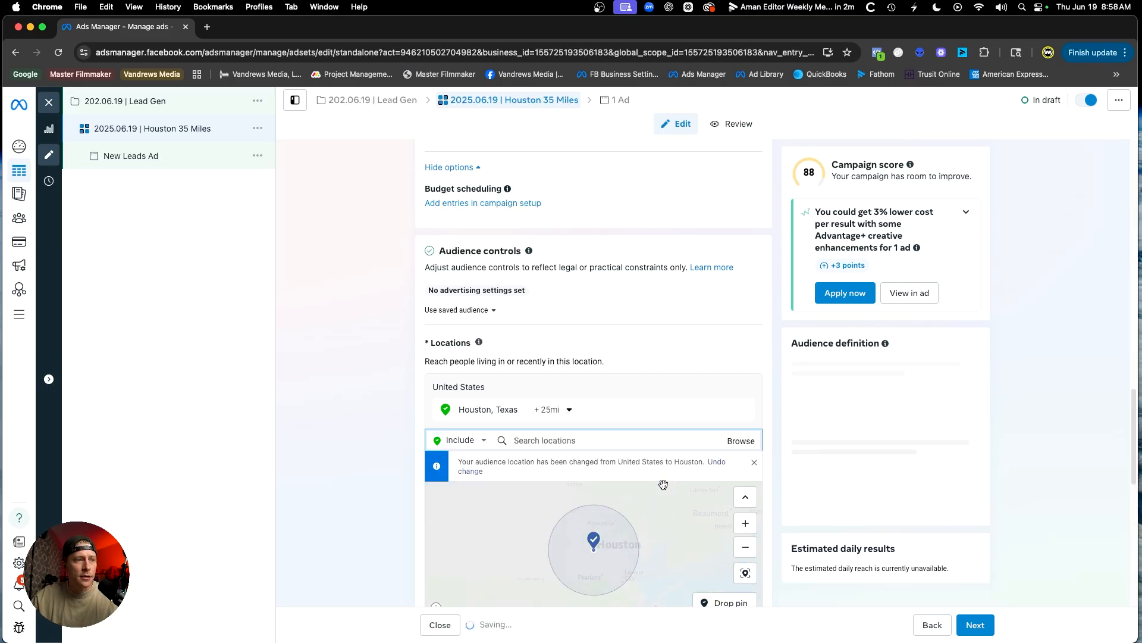
Set the radius around Houston, Texas to 35 miles
left_click(574, 416)
left_click_drag(615, 490, 591, 492)
type("35")
key("Return")
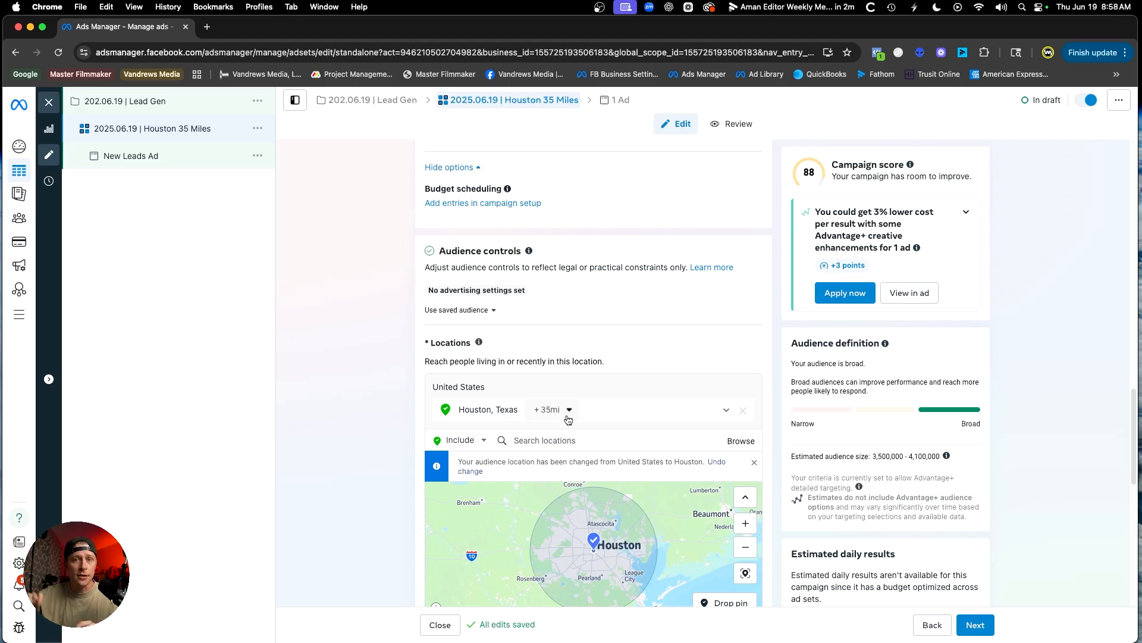
Open the optional audience suggestion settings for the Advantage+ audience
scroll(633, 363, "down", 5)
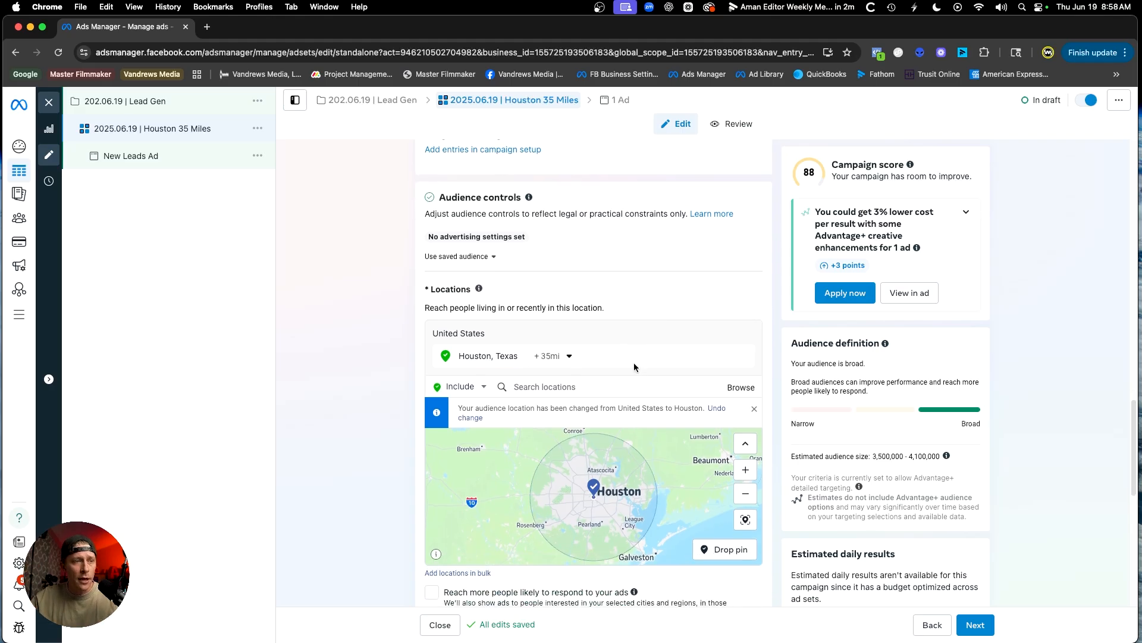
scroll(642, 377, "down", 2)
scroll(643, 357, "down", 5)
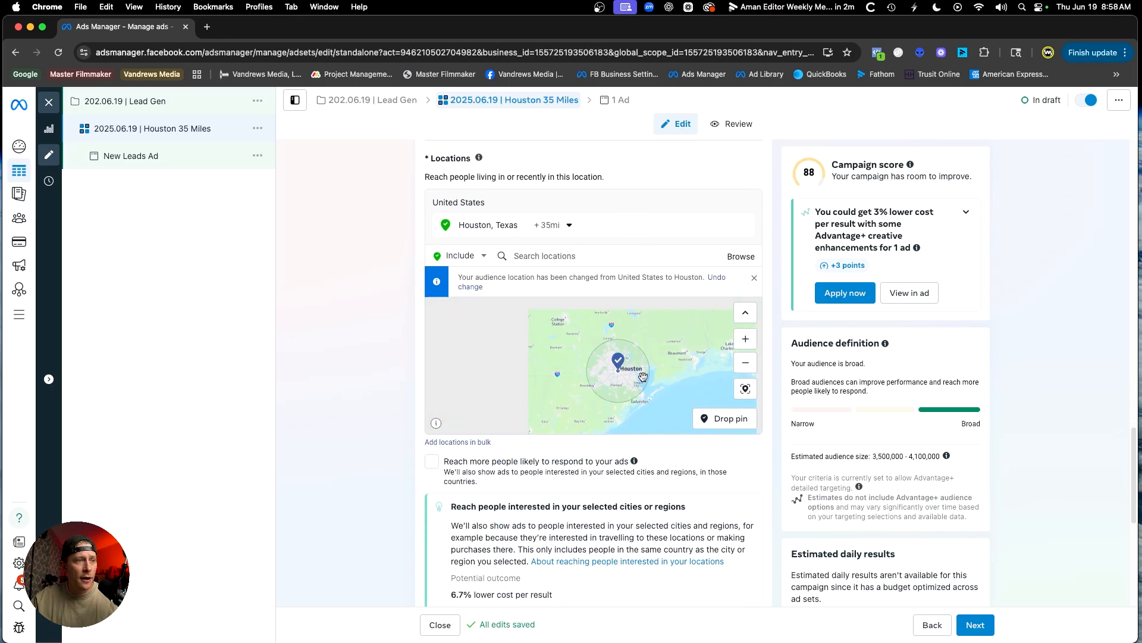
scroll(690, 481, "down", 3)
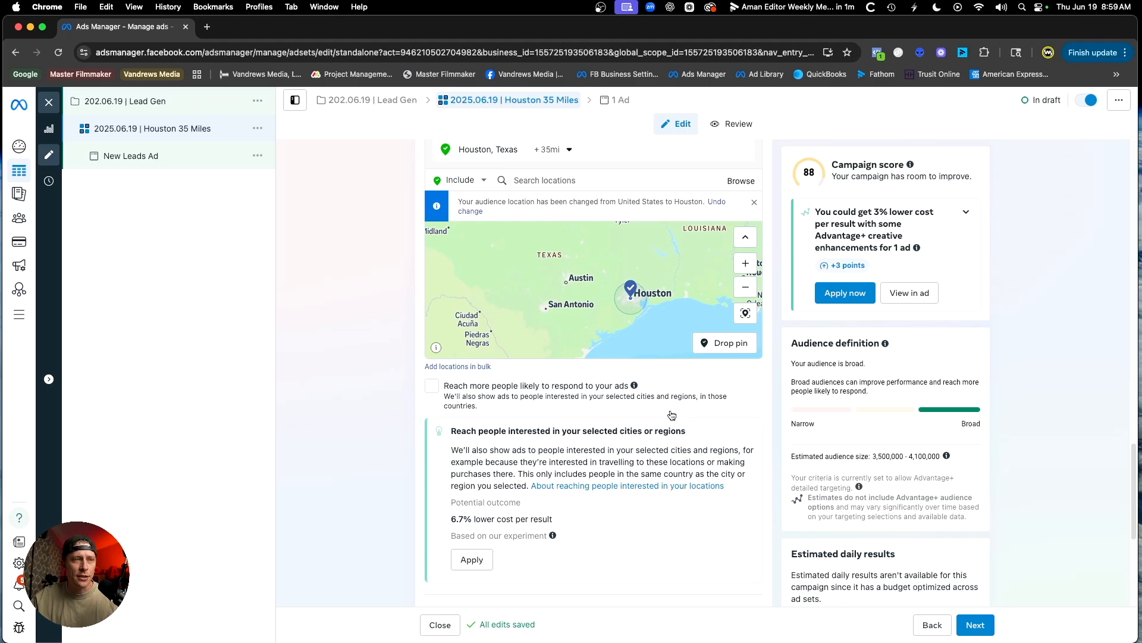
scroll(738, 435, "down", 1)
scroll(730, 445, "down", 3)
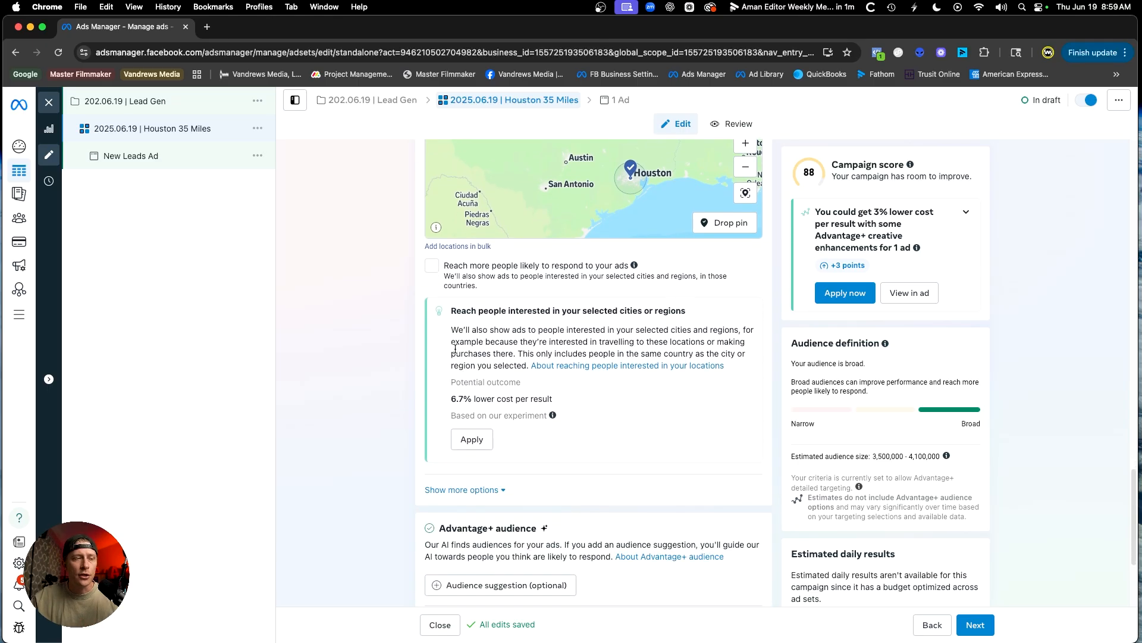
scroll(513, 423, "down", 3)
scroll(595, 467, "down", 3)
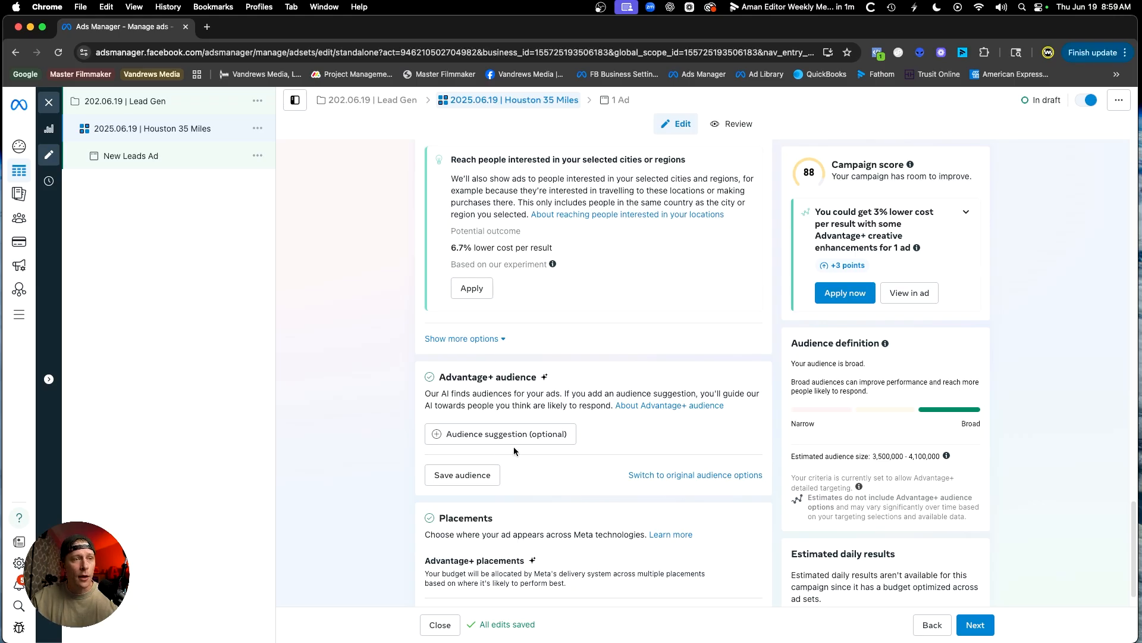
left_click(465, 434)
scroll(465, 439, "down", 3)
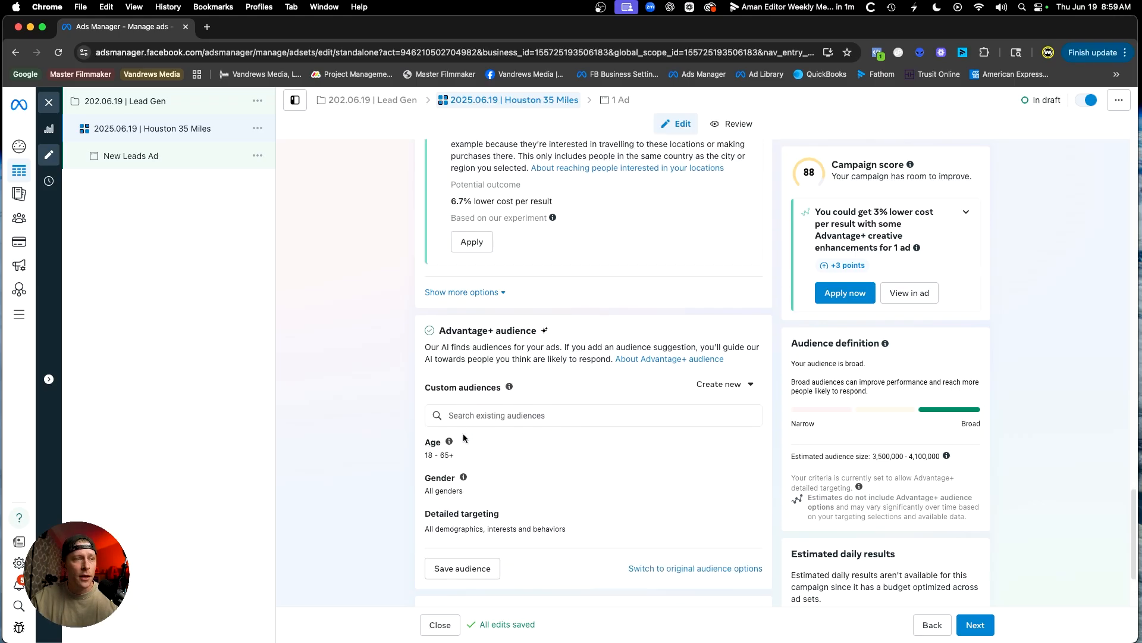
Set the suggested audience's age range to 30 to 50
left_click(741, 409)
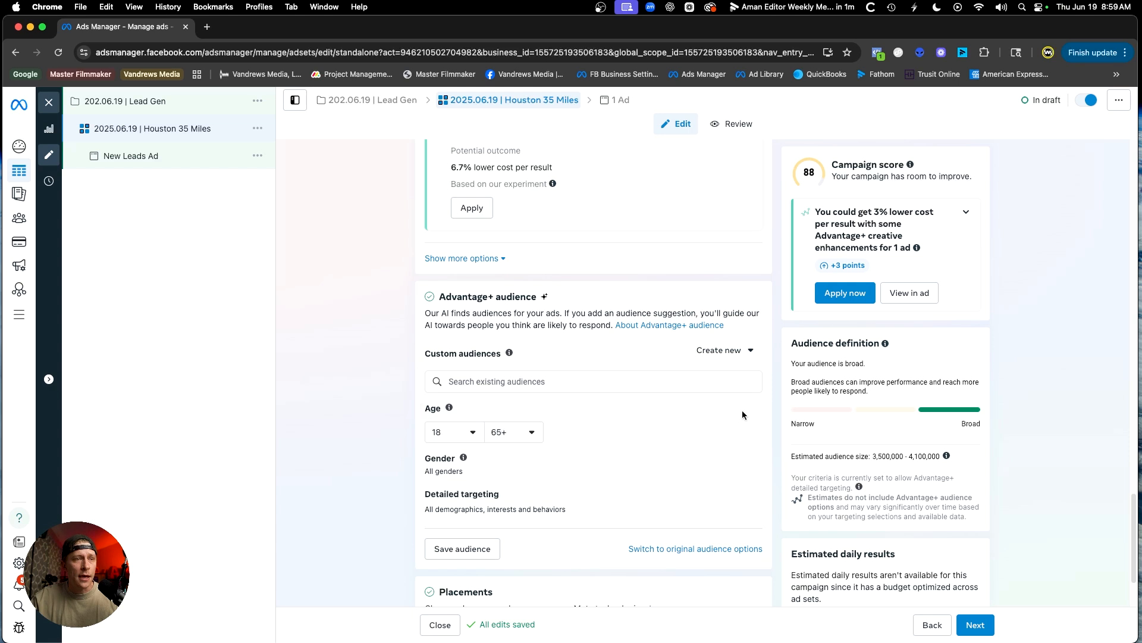
left_click(474, 437)
scroll(488, 560, "down", 5)
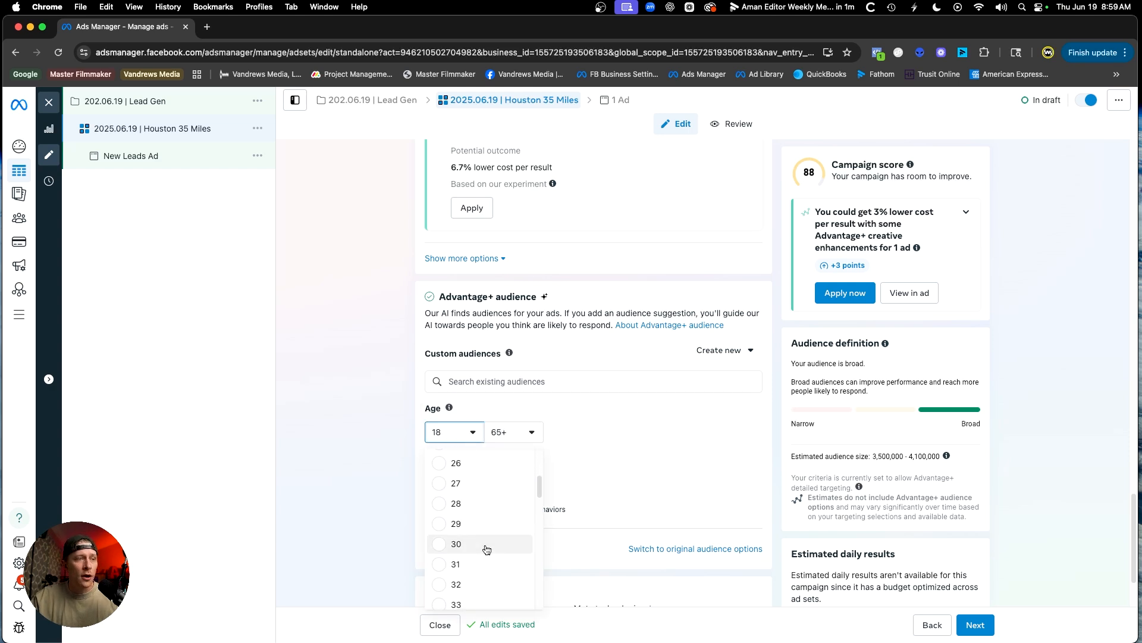
left_click(487, 555)
left_click(536, 433)
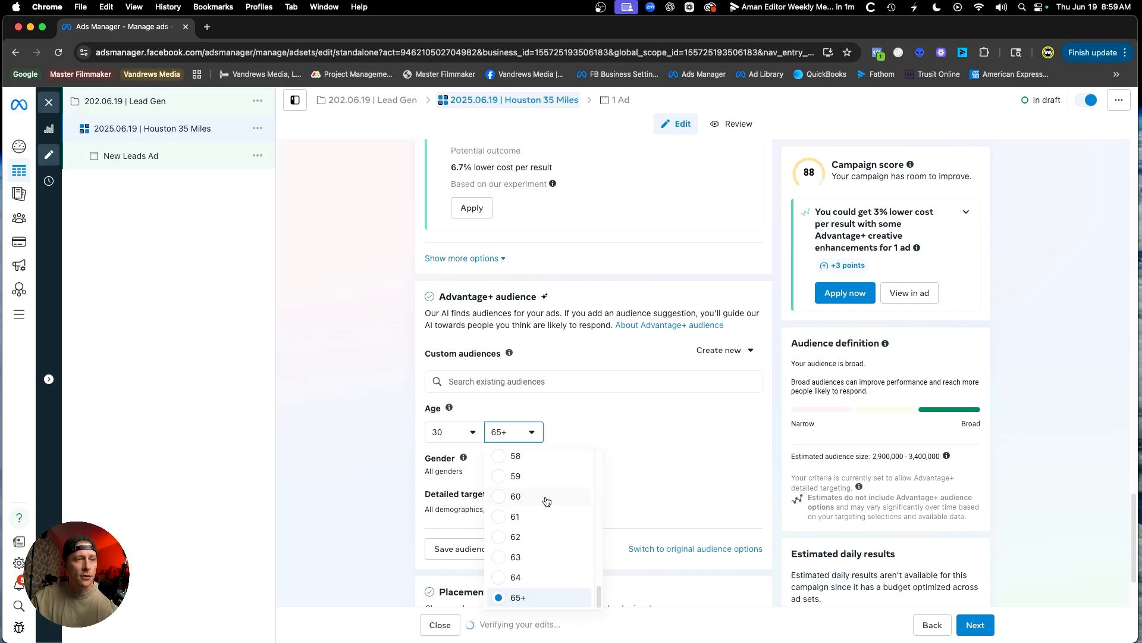
scroll(545, 498, "up", 3)
scroll(541, 497, "up", 2)
left_click(536, 518)
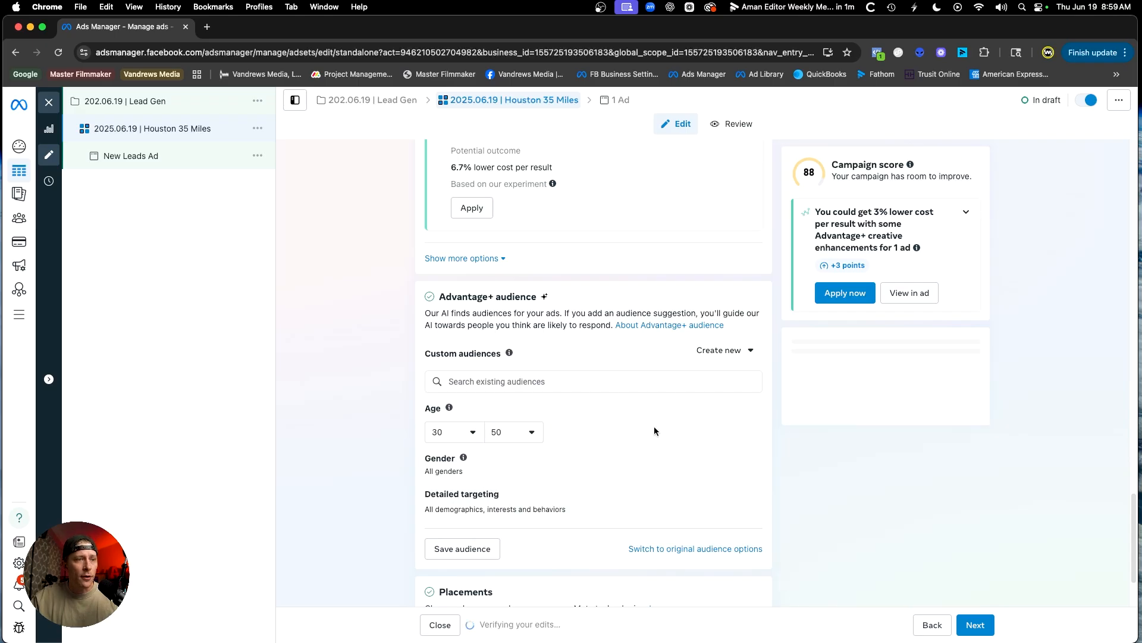
Search detailed targeting for "business owner" and include two Business Owner entries and Owner from the Employers category
scroll(579, 431, "down", 2)
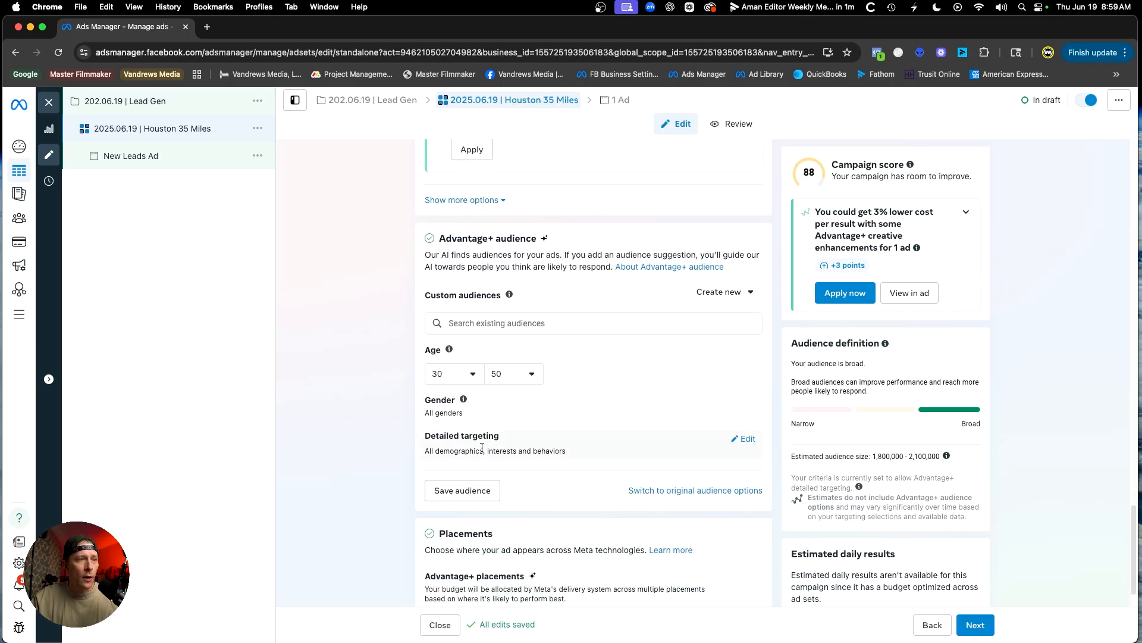
left_click(747, 440)
left_click(542, 476)
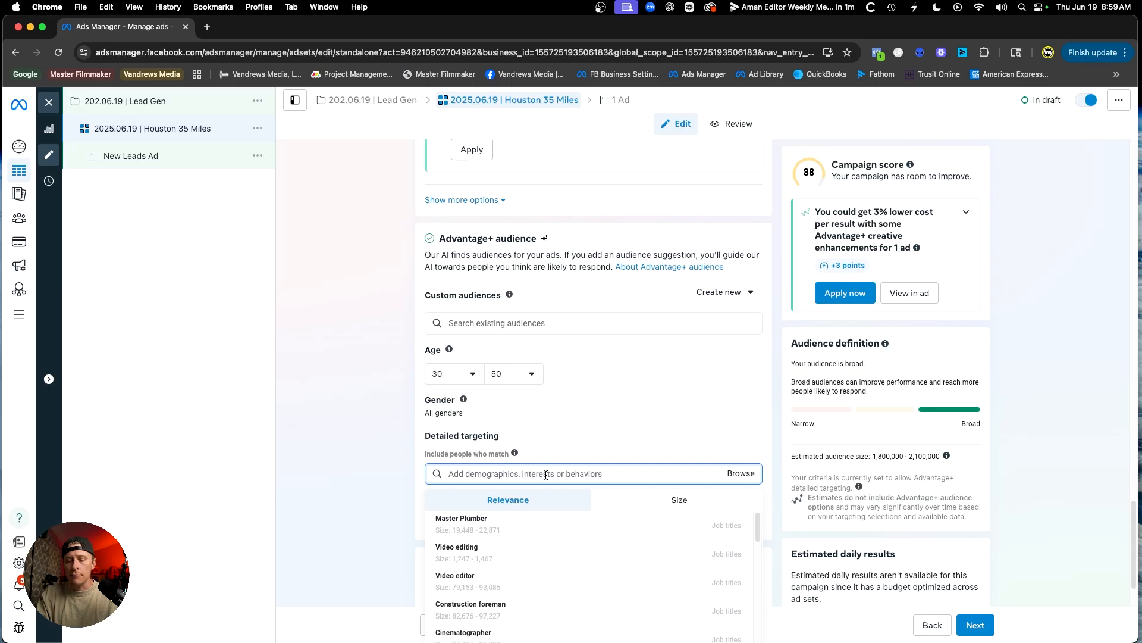
type("business")
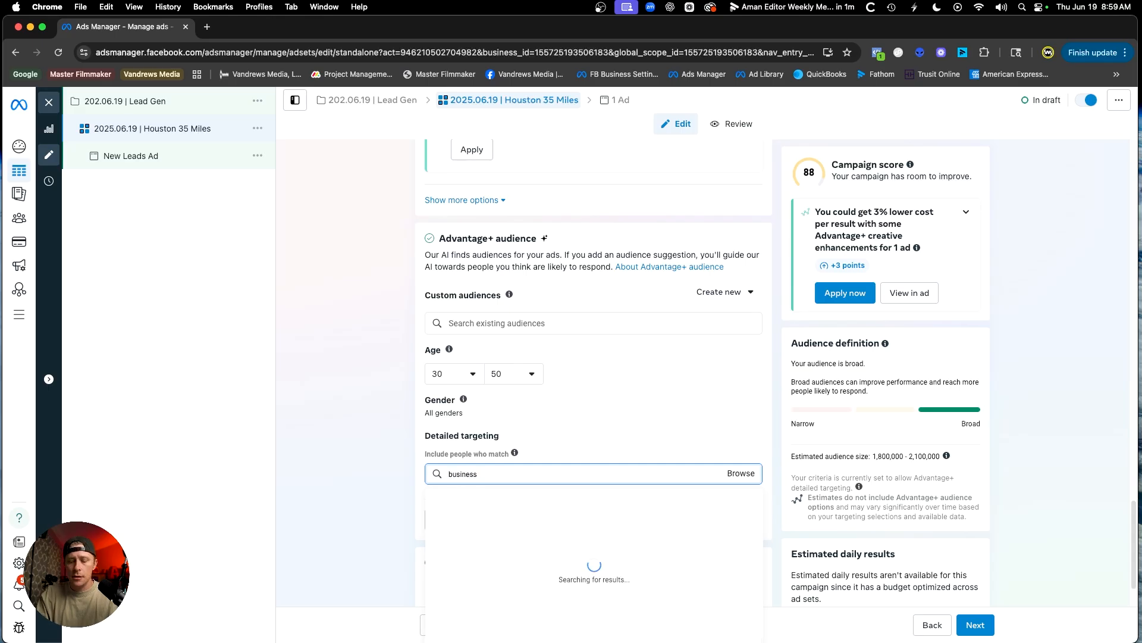
type(" owner")
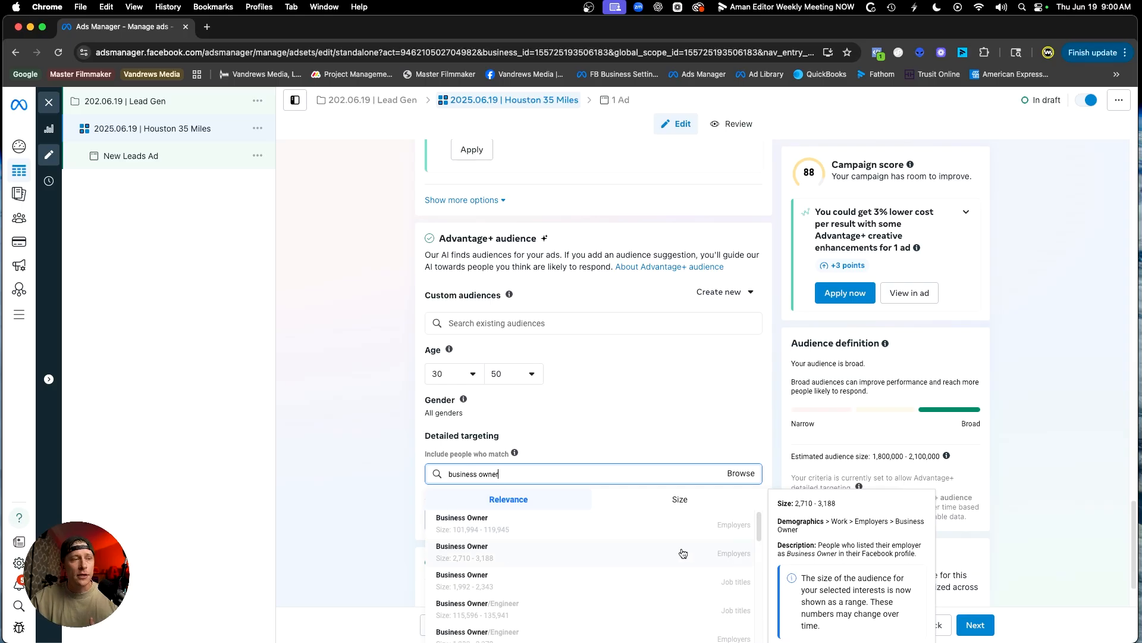
left_click(639, 529)
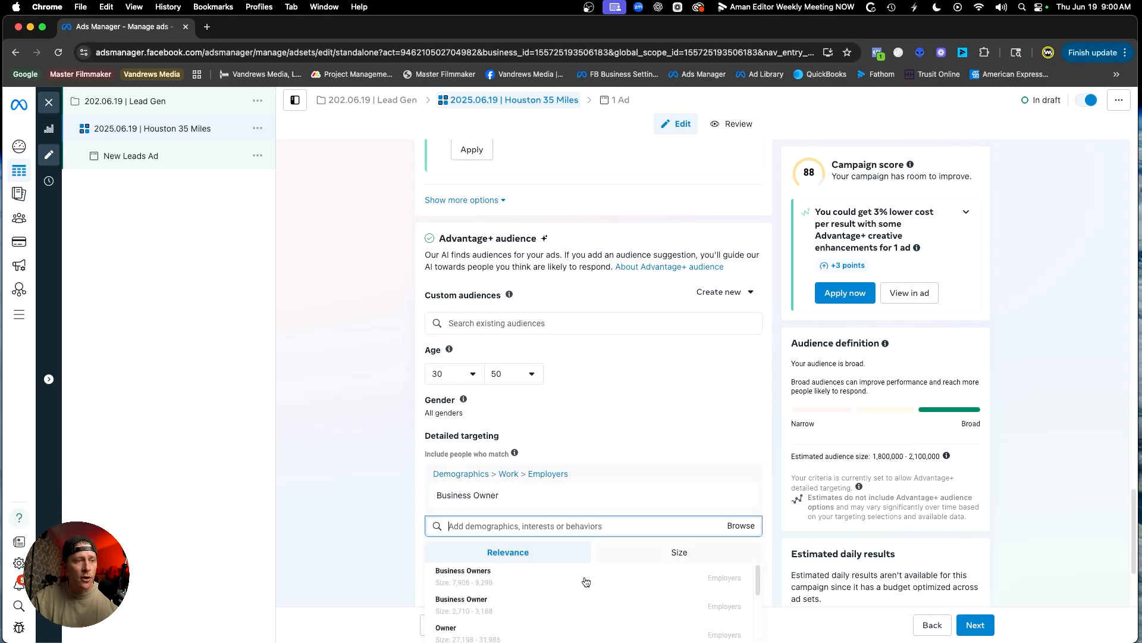
left_click(676, 608)
left_click(599, 607)
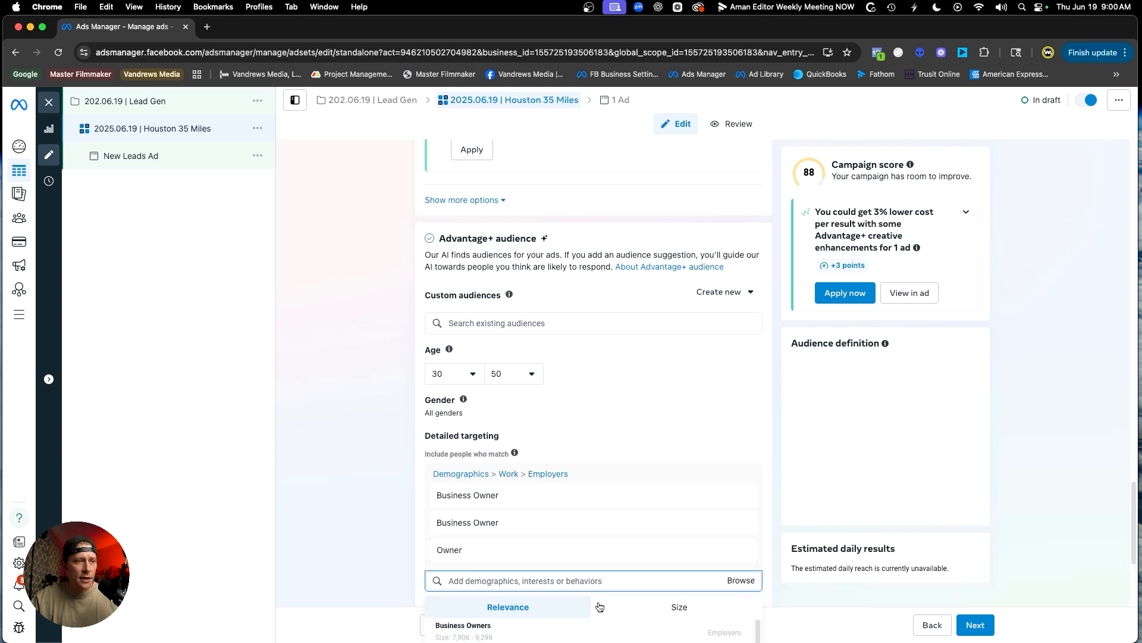
Add the Small business owners behavior and the job titles Owner and Owner and Founder to the detailed targeting
scroll(645, 508, "down", 3)
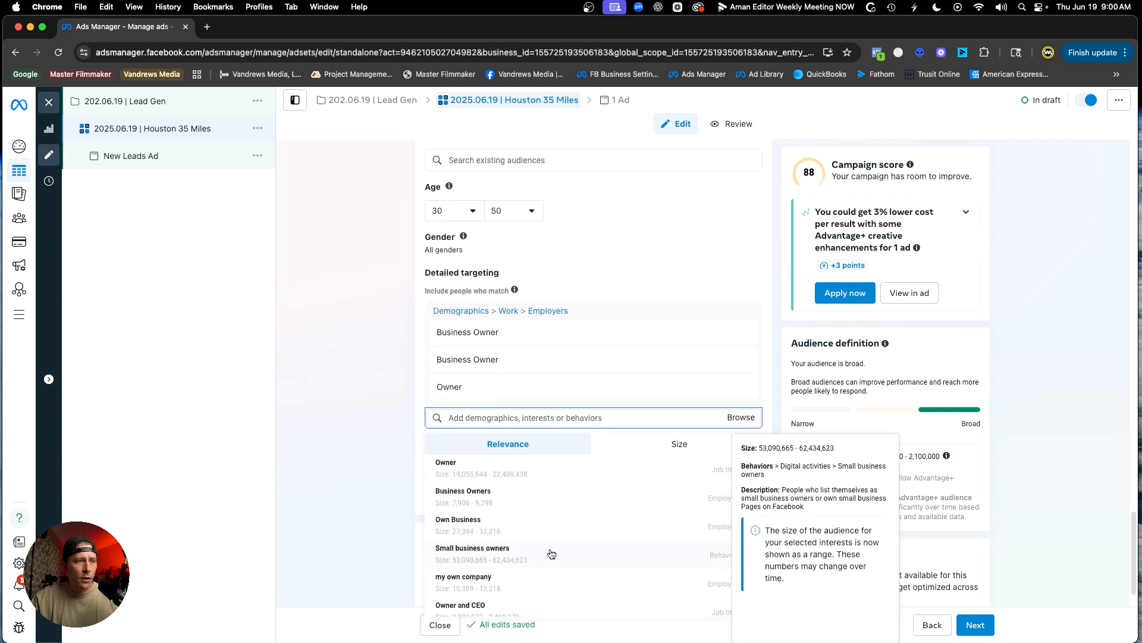
left_click(602, 556)
scroll(571, 536, "down", 1)
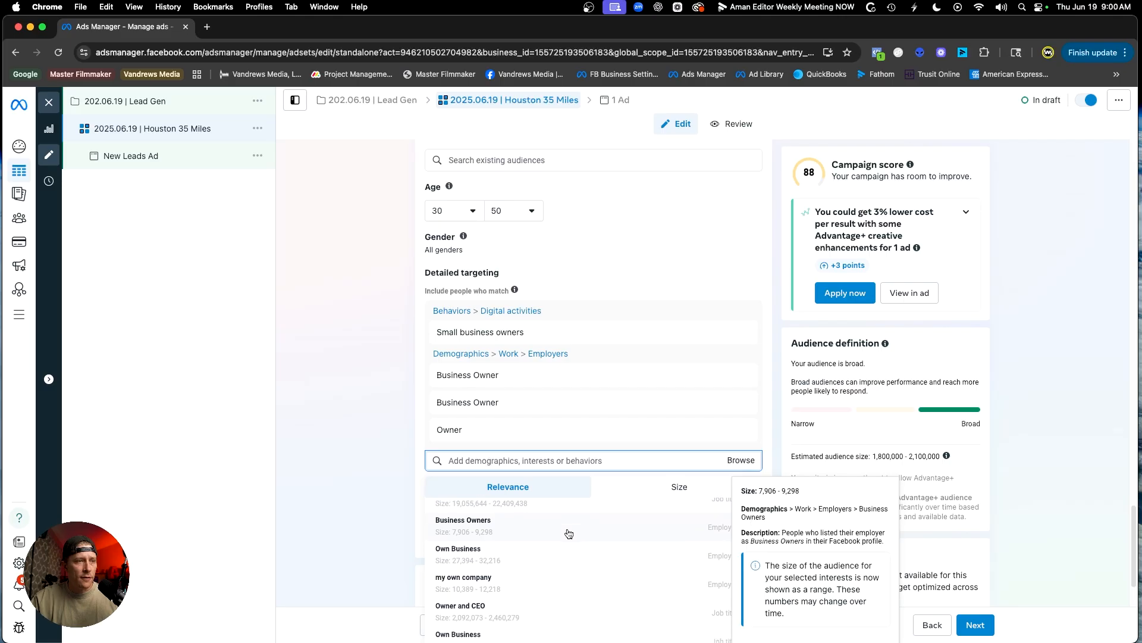
scroll(568, 534, "up", 1)
left_click(582, 517)
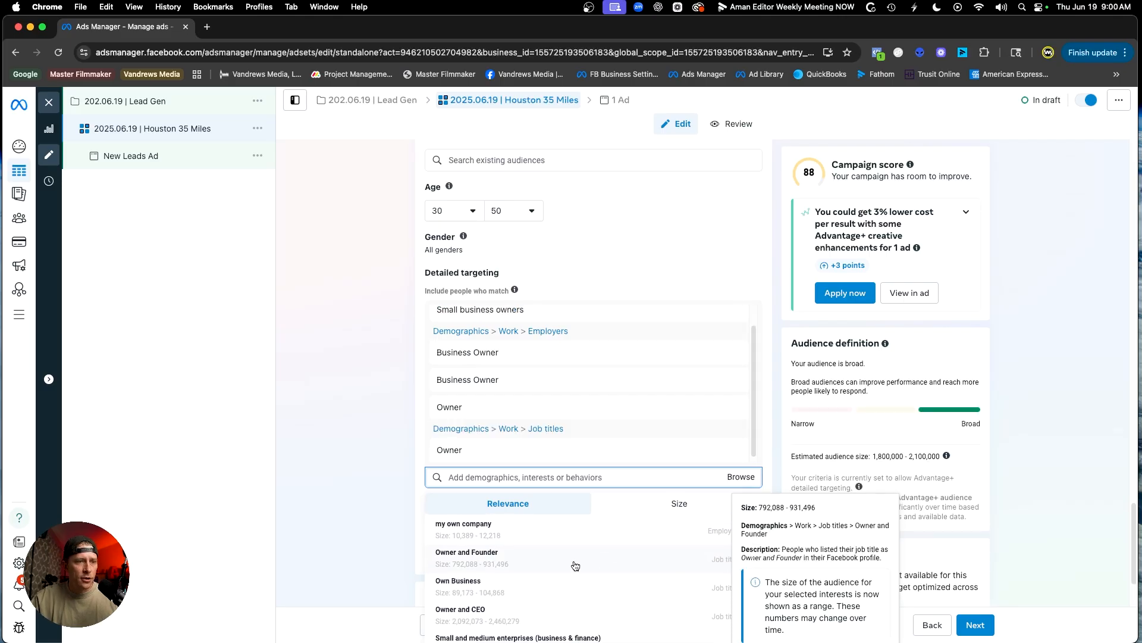
left_click(575, 565)
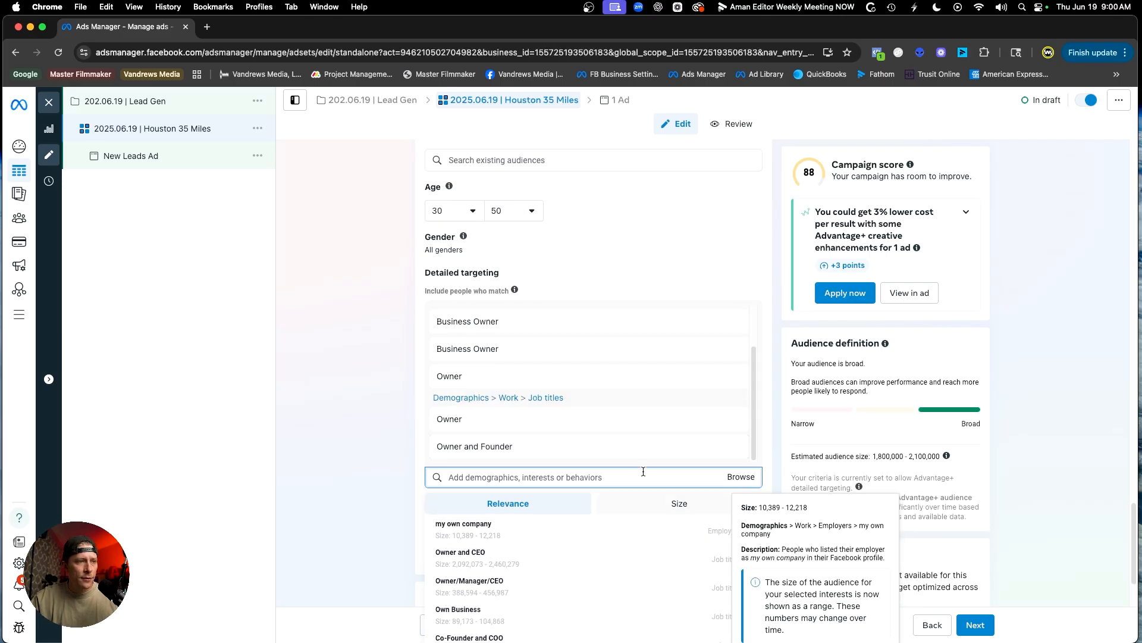
left_click(652, 244)
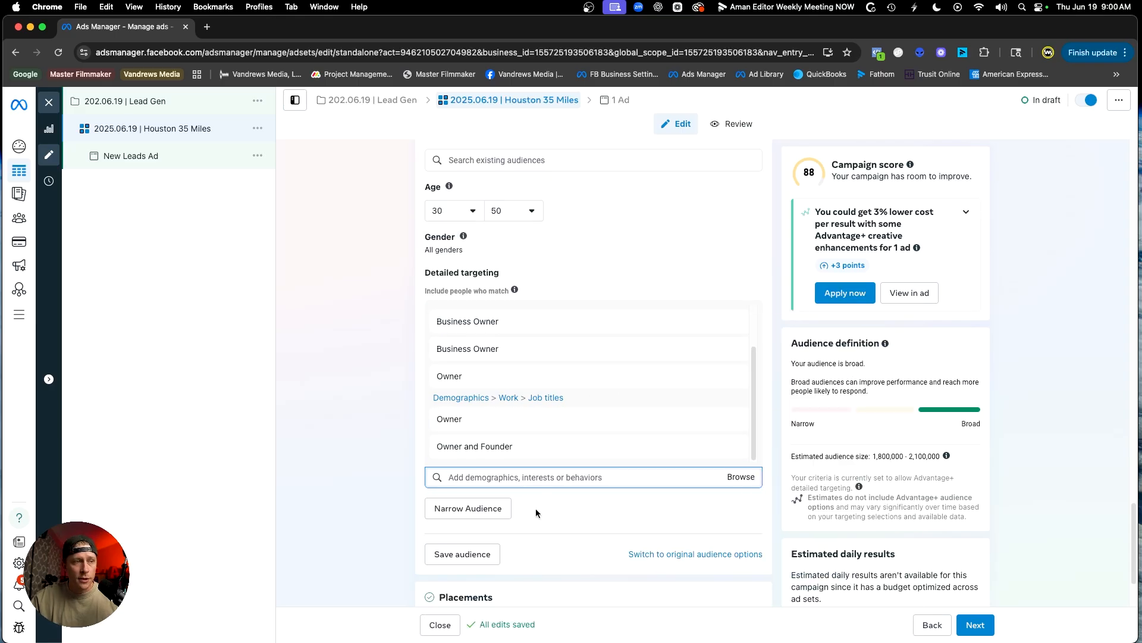
Continue to the ad settings and name the ad "2025.06.19"
scroll(572, 508, "down", 1)
scroll(573, 507, "down", 2)
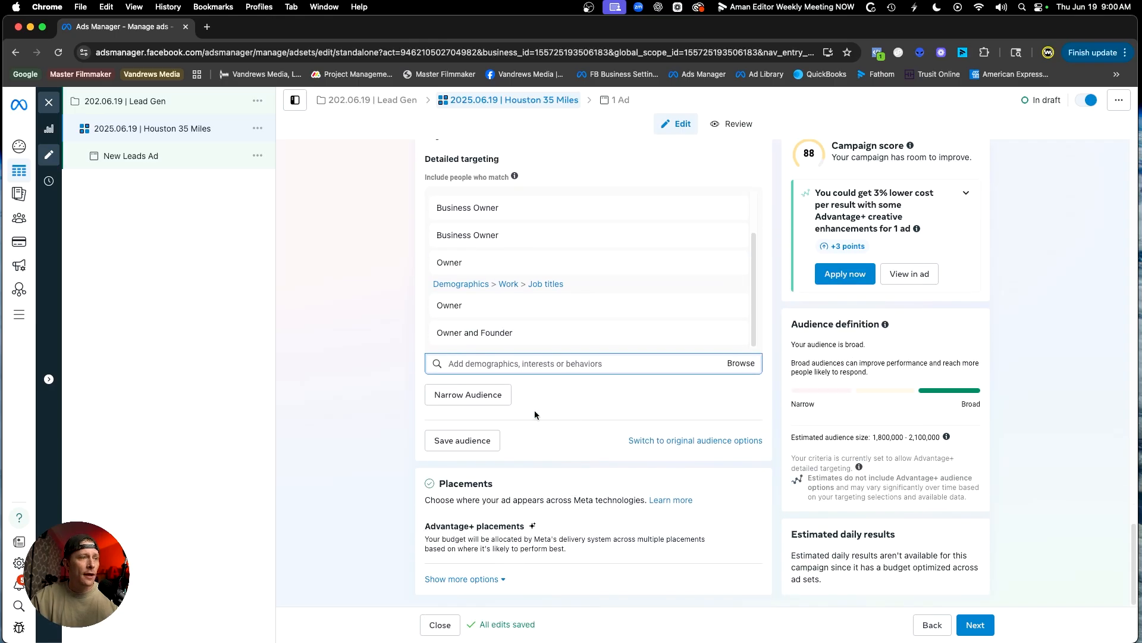
left_click(977, 630)
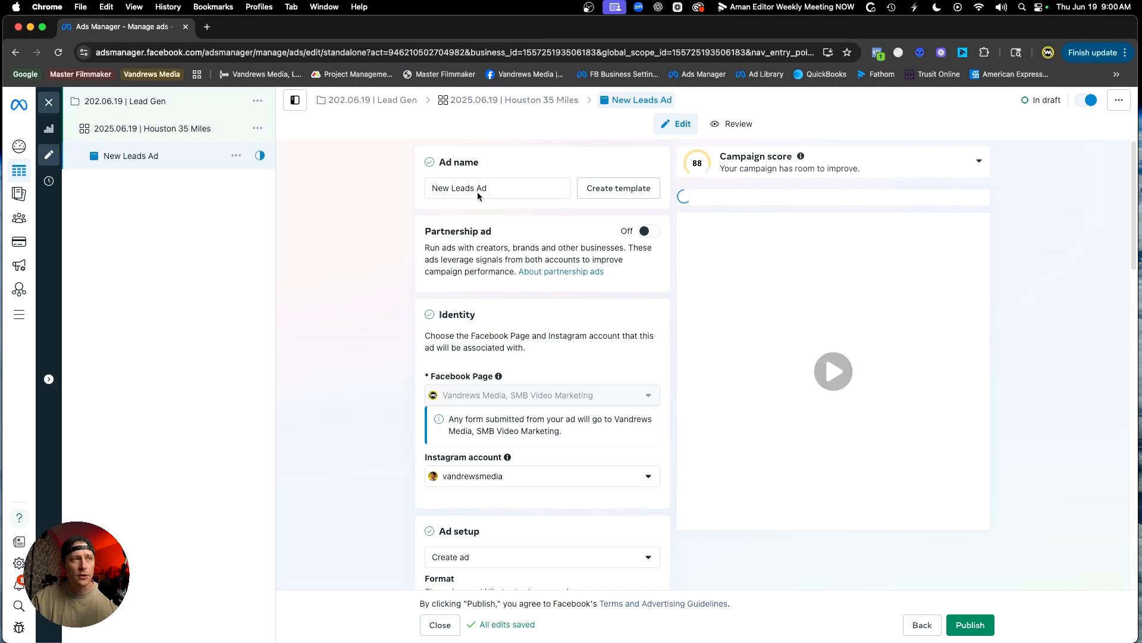
triple_click(508, 192)
type("2")
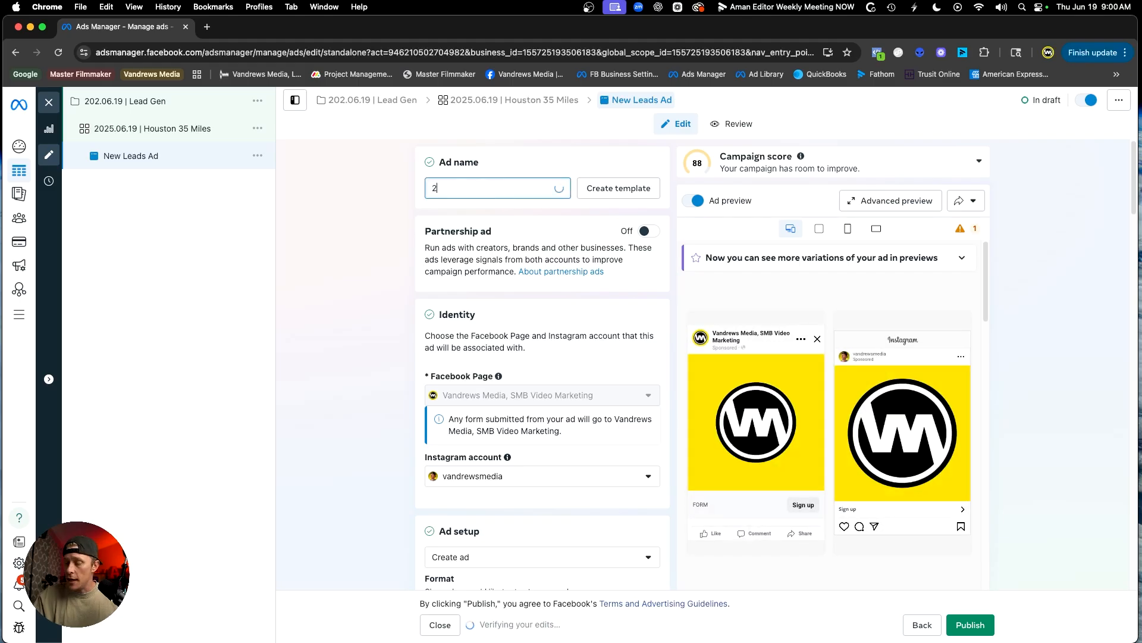
type("025.06.19")
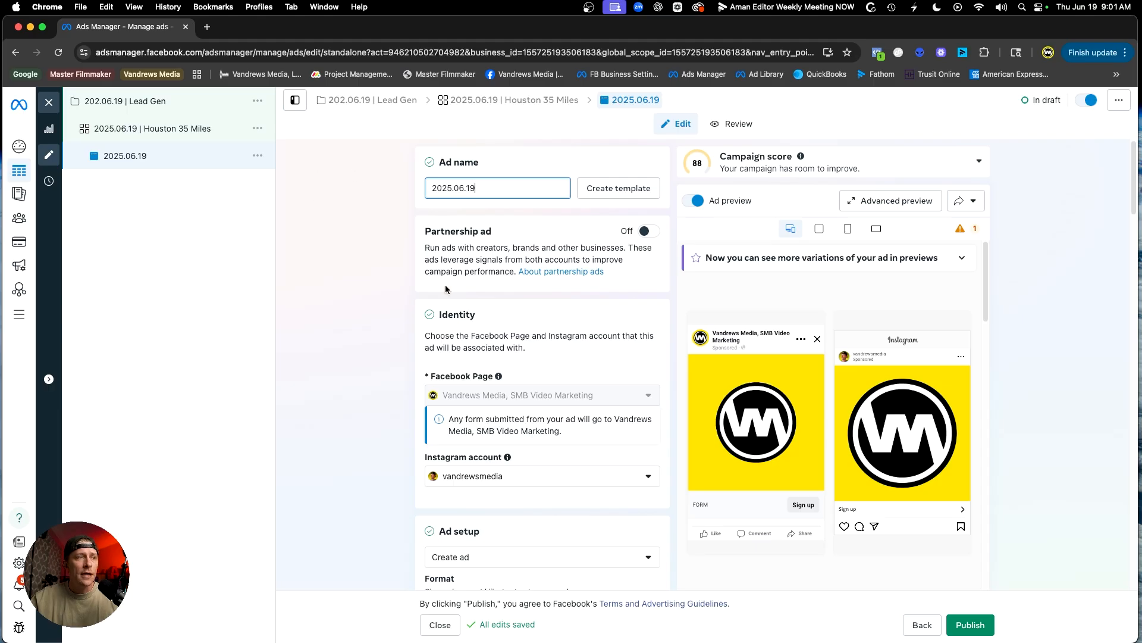
scroll(482, 301, "down", 1)
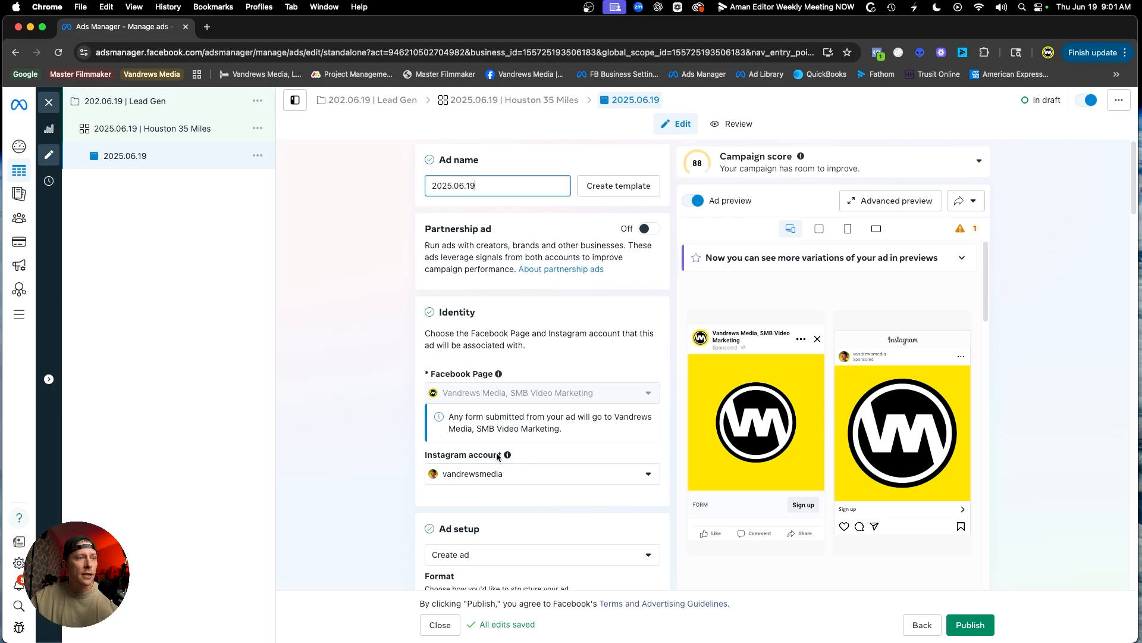
mouse_move(476, 397)
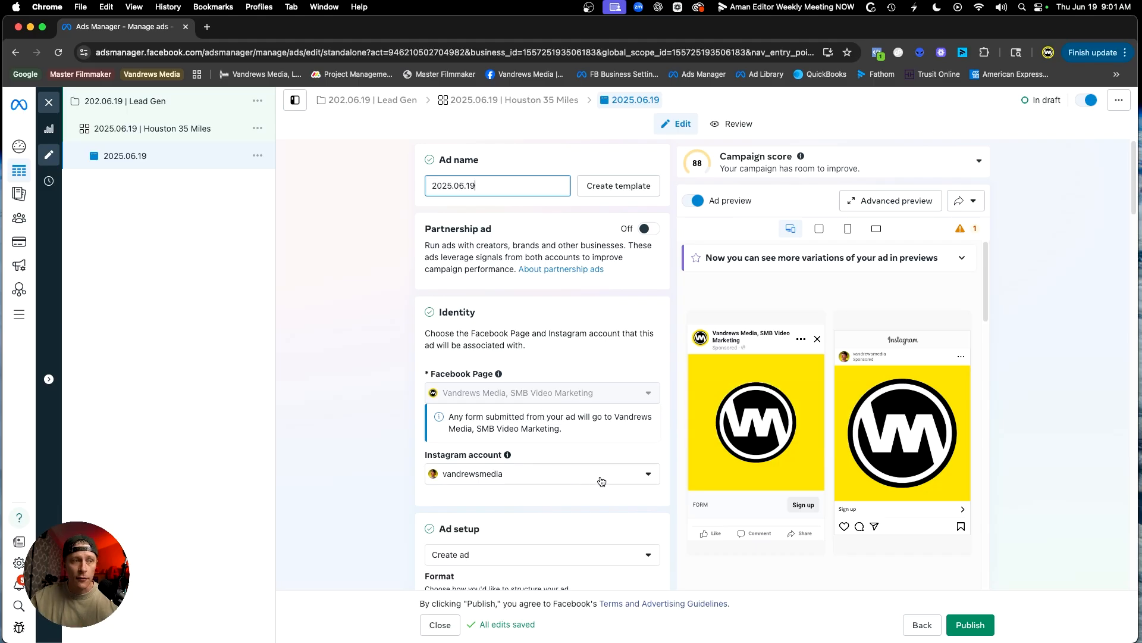
Turn off multi-advertiser ads in the ad setup
scroll(564, 467, "down", 3)
scroll(564, 467, "down", 2)
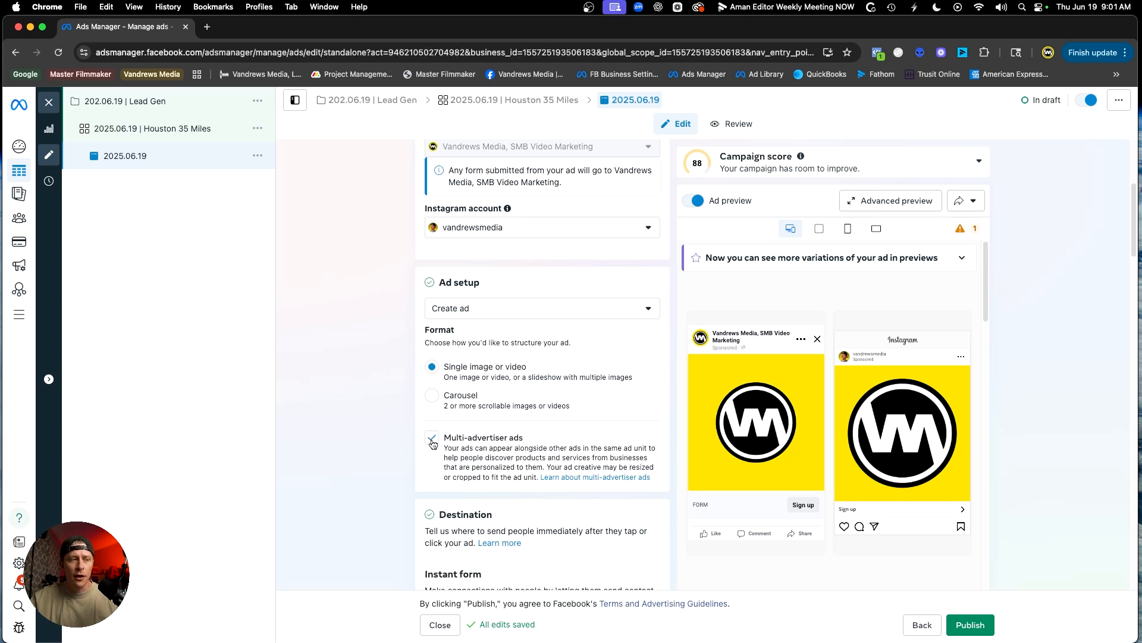
left_click(433, 443)
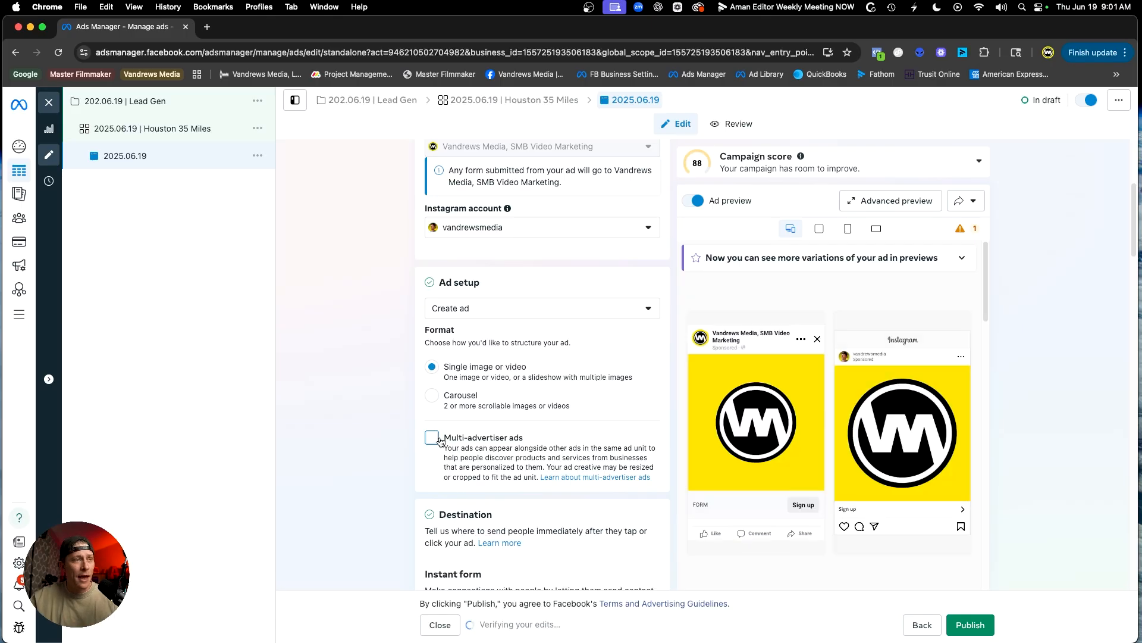
Review the ad's instant form destination, then revisit the campaign, ad set and ad levels, including the ad set's conversion location
scroll(440, 441, "down", 1)
scroll(441, 442, "down", 4)
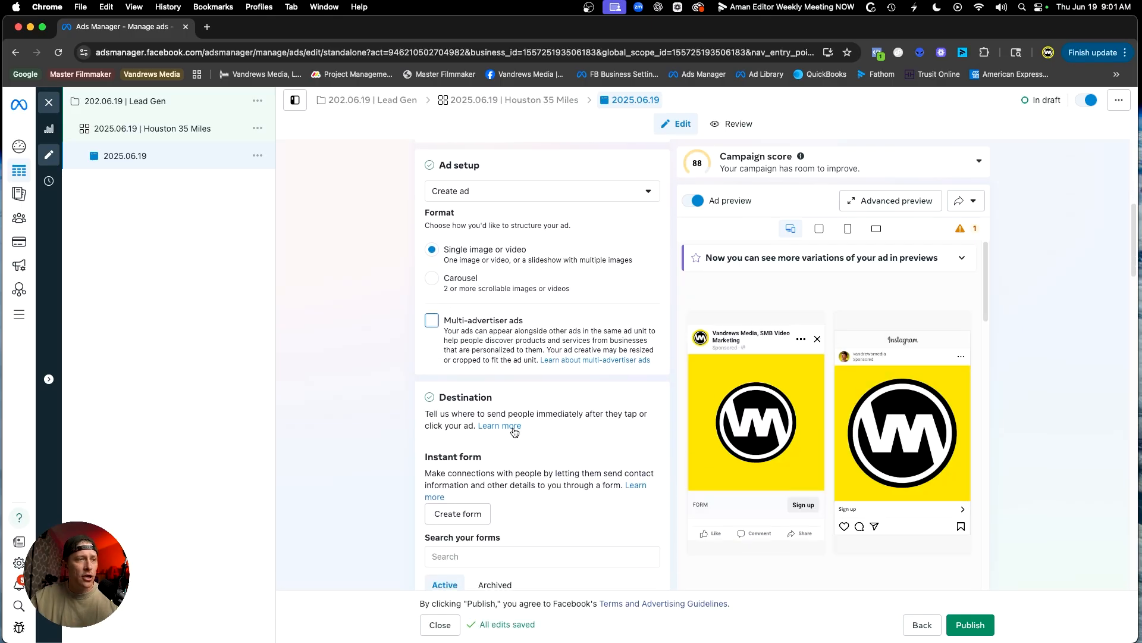
scroll(511, 428, "down", 5)
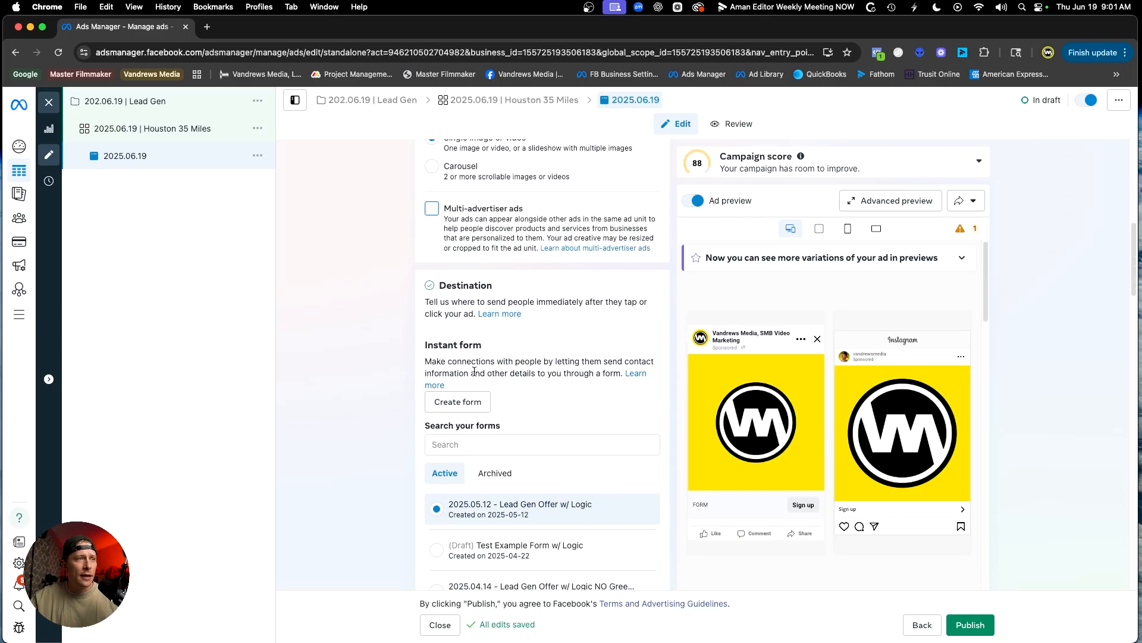
scroll(474, 371, "down", 1)
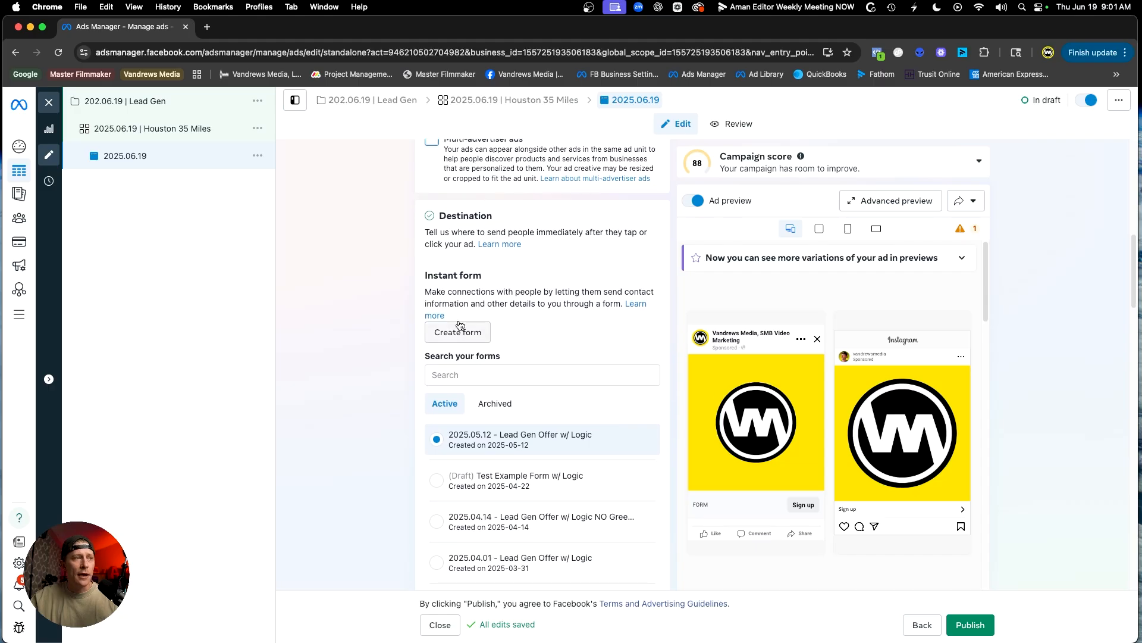
left_click(190, 134)
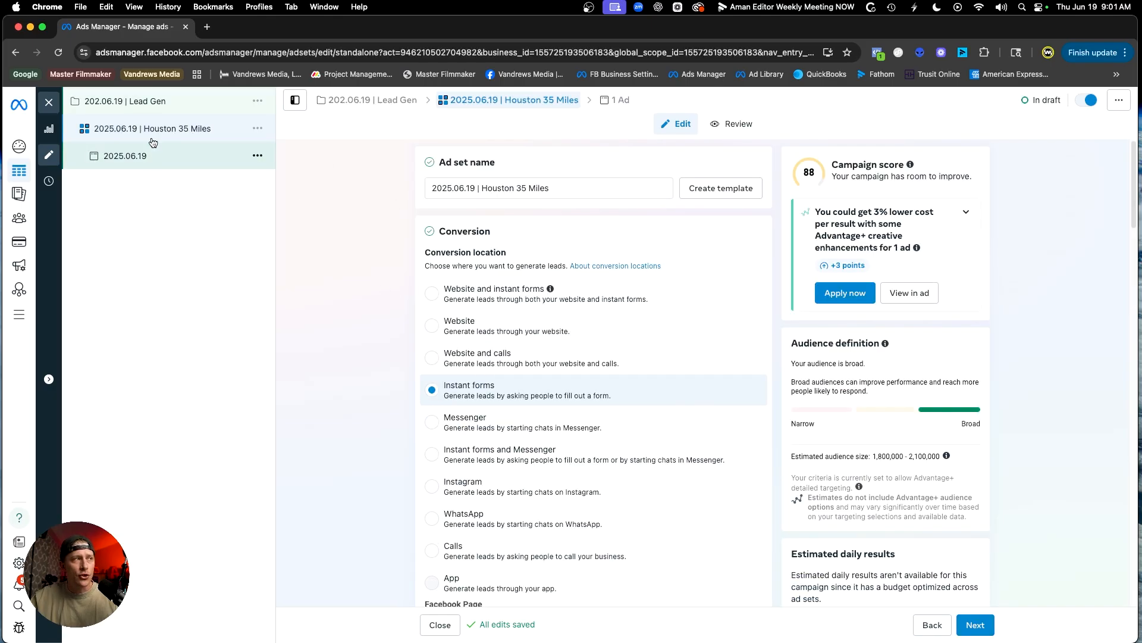
left_click(171, 103)
left_click(224, 134)
left_click(185, 163)
left_click(219, 132)
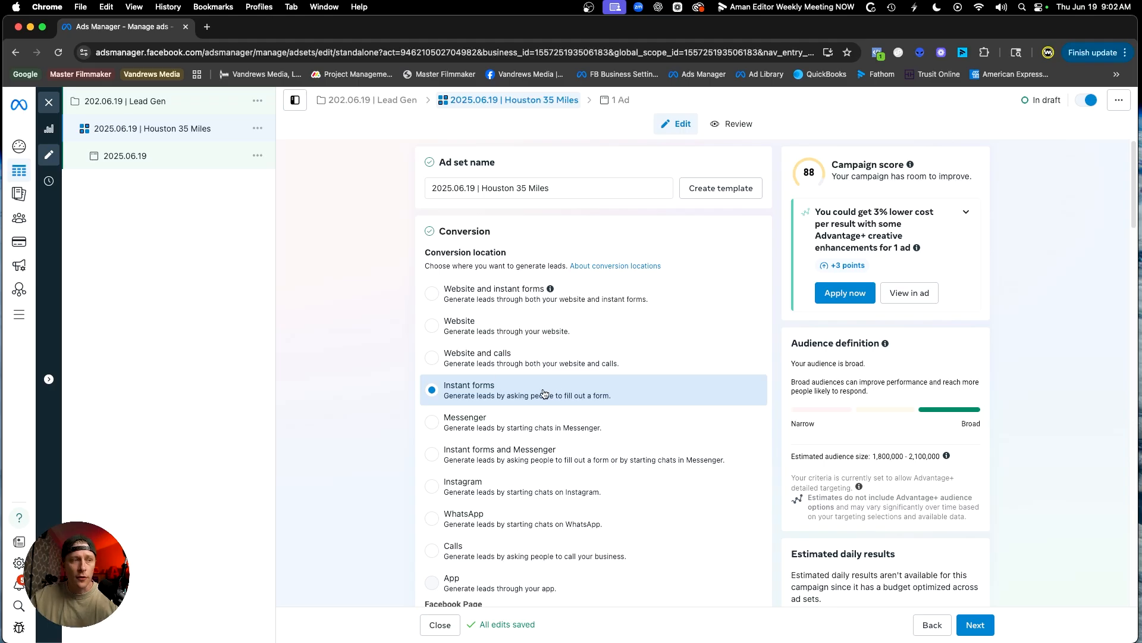
scroll(543, 393, "down", 7)
Create a new instant form for the ad and name it "2025.06.19 | Local Biz Owners"
left_click(188, 151)
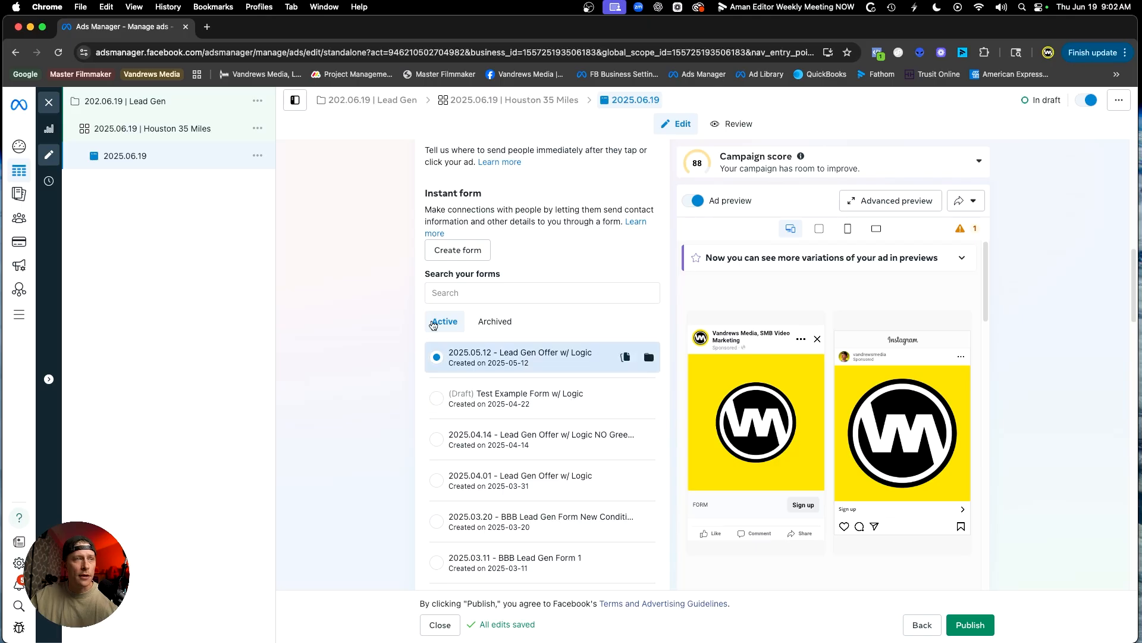
left_click(452, 250)
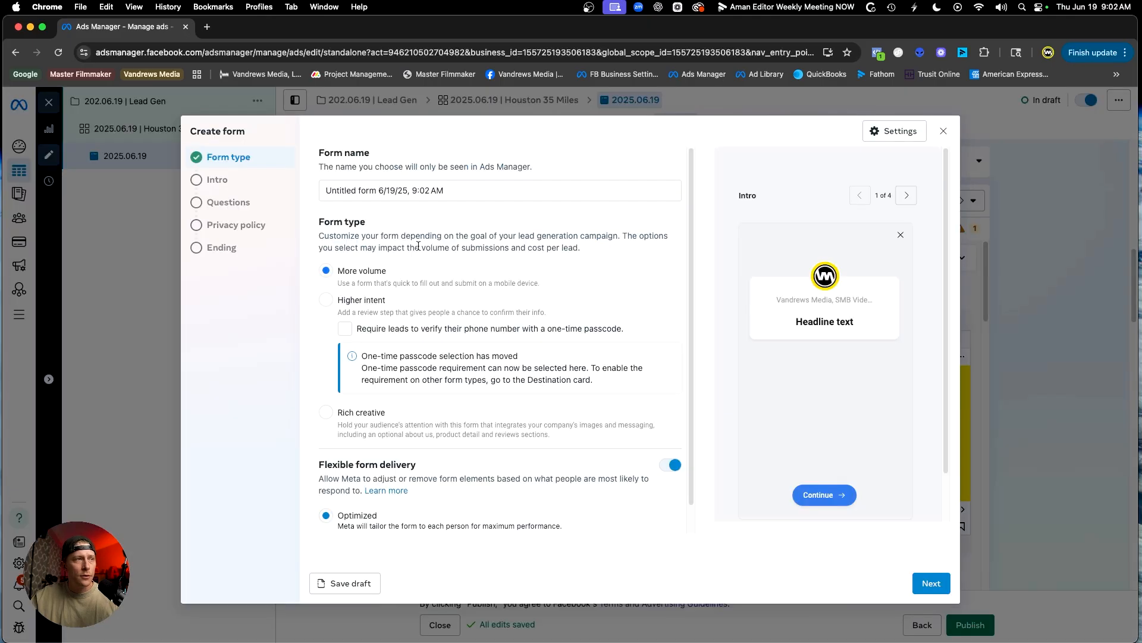
left_click(448, 192)
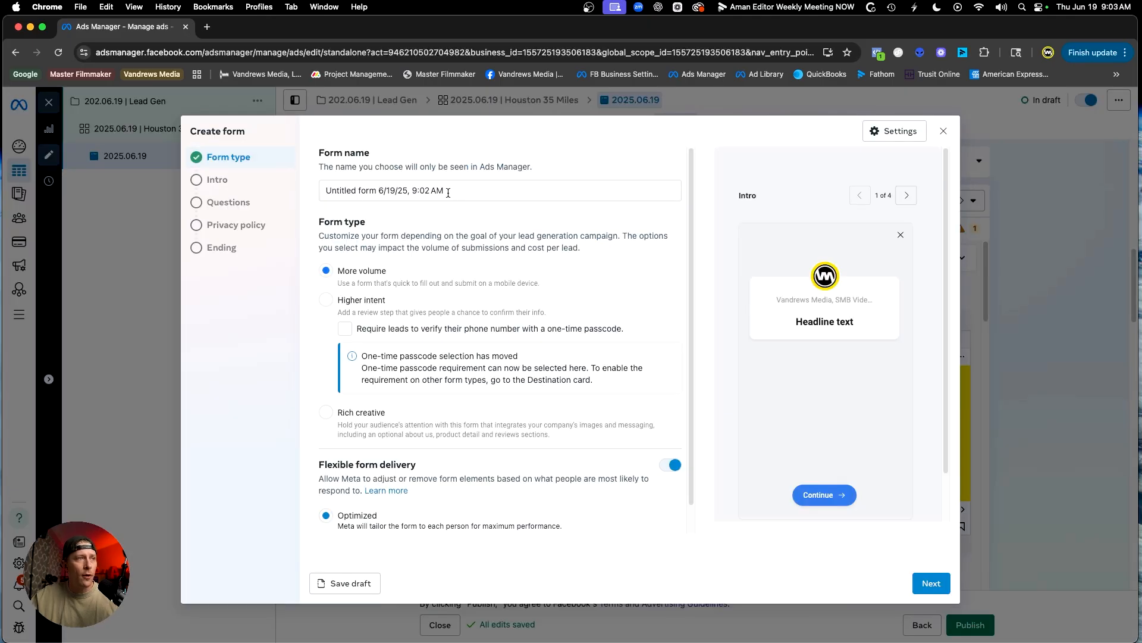
key("super+a")
type("2025.06.19")
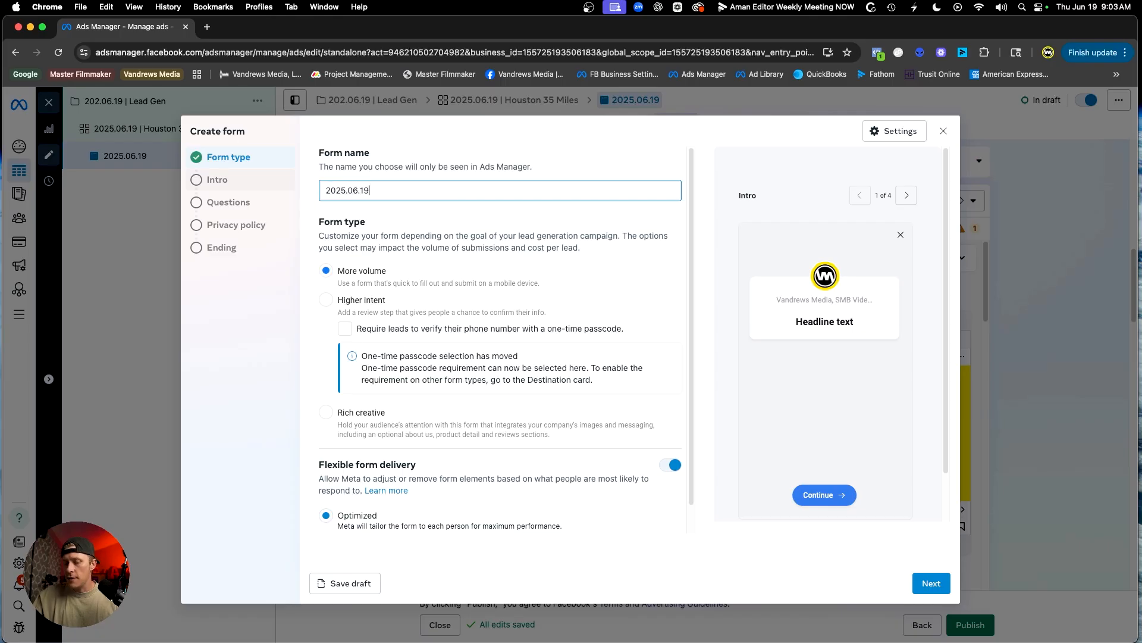
type(" | Loca")
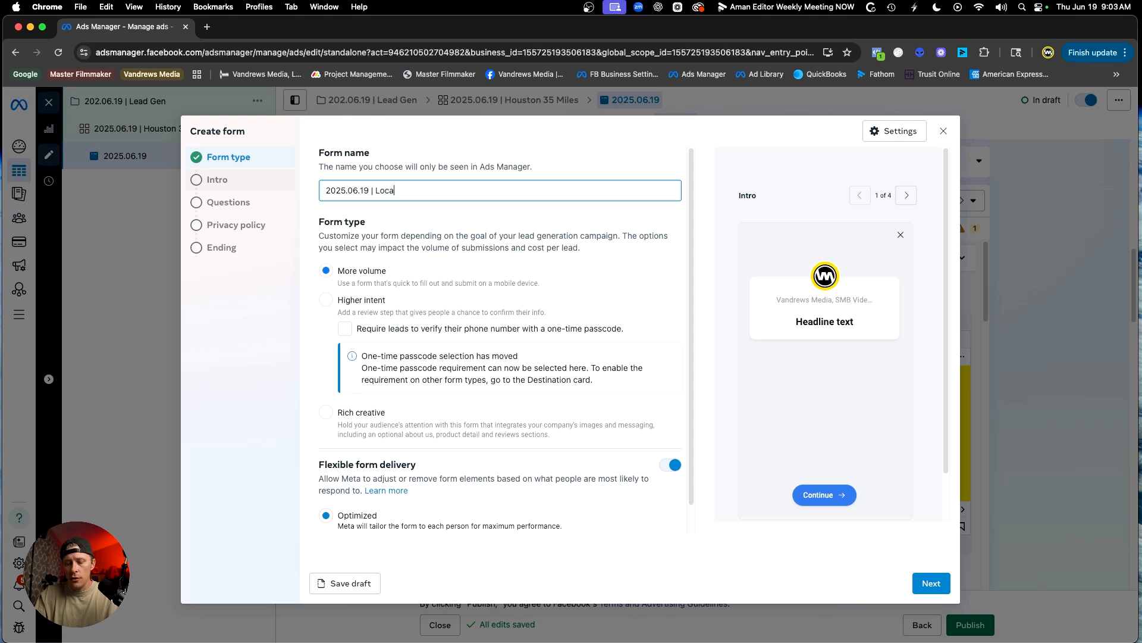
type("l Biz Owners")
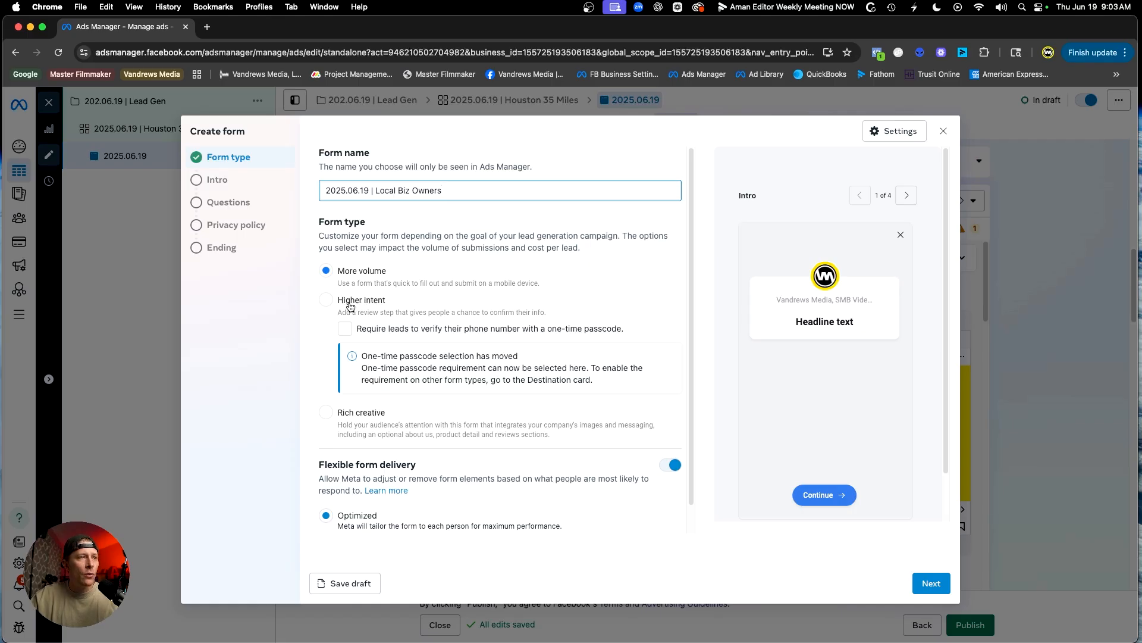
Set the form type to Higher intent and continue to the form's intro
left_click(329, 302)
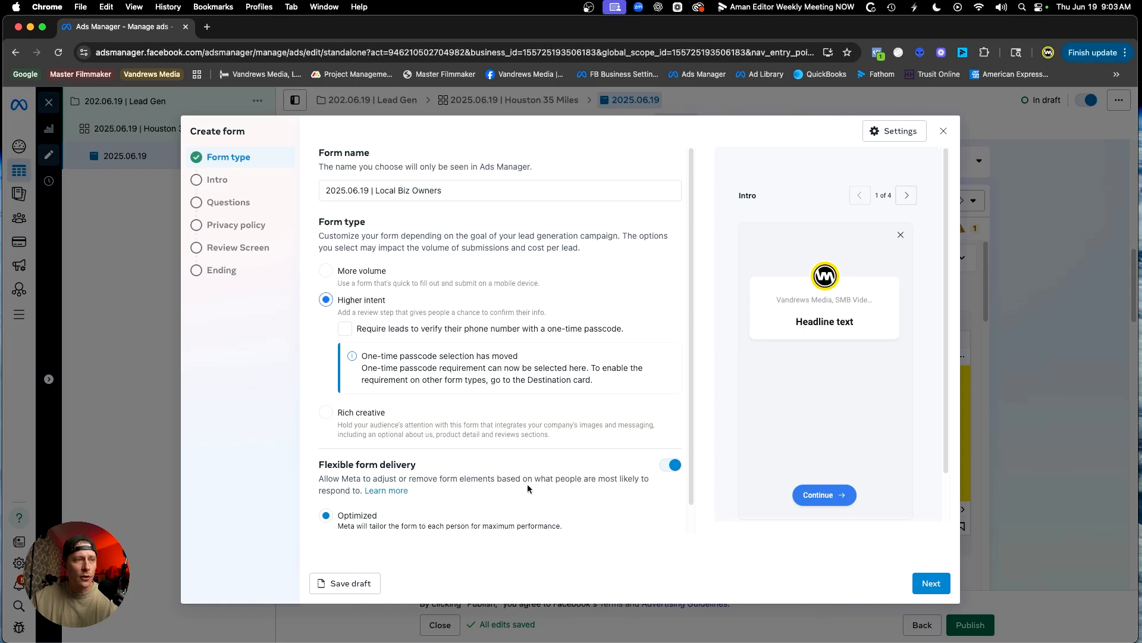
scroll(586, 492, "down", 1)
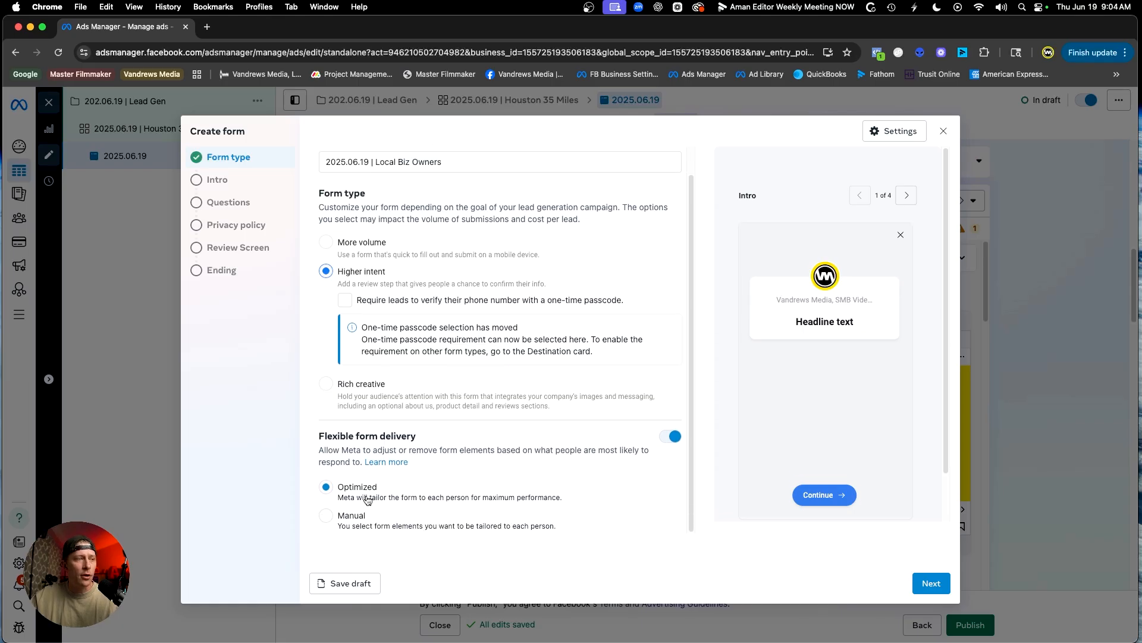
left_click(930, 586)
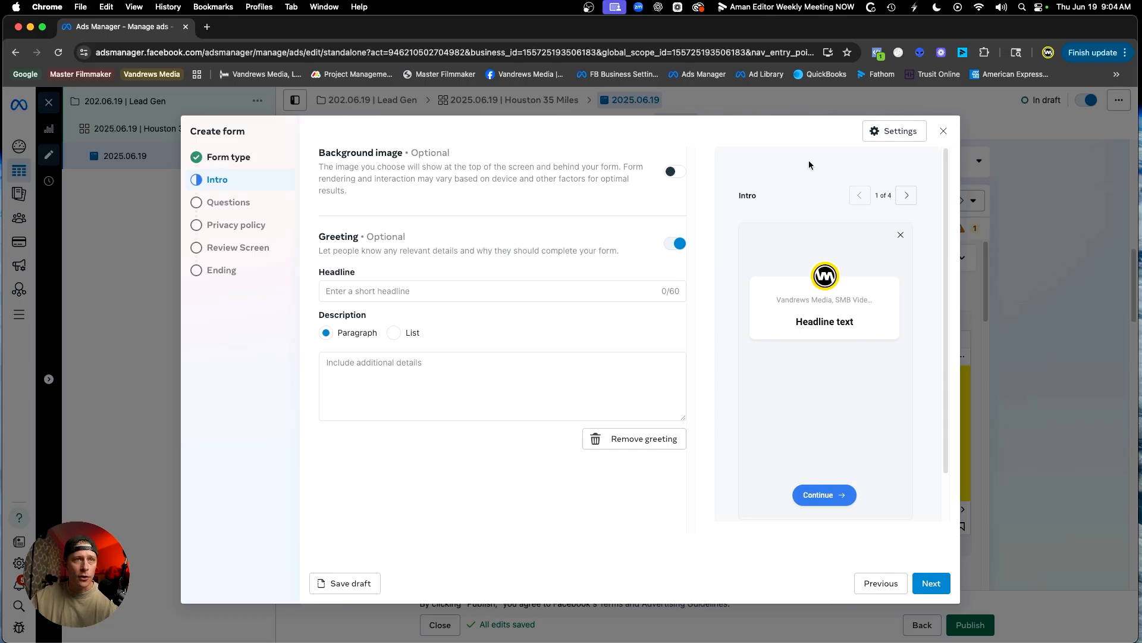
Change the form's sharing setting to Open so anyone can submit it
left_click(905, 133)
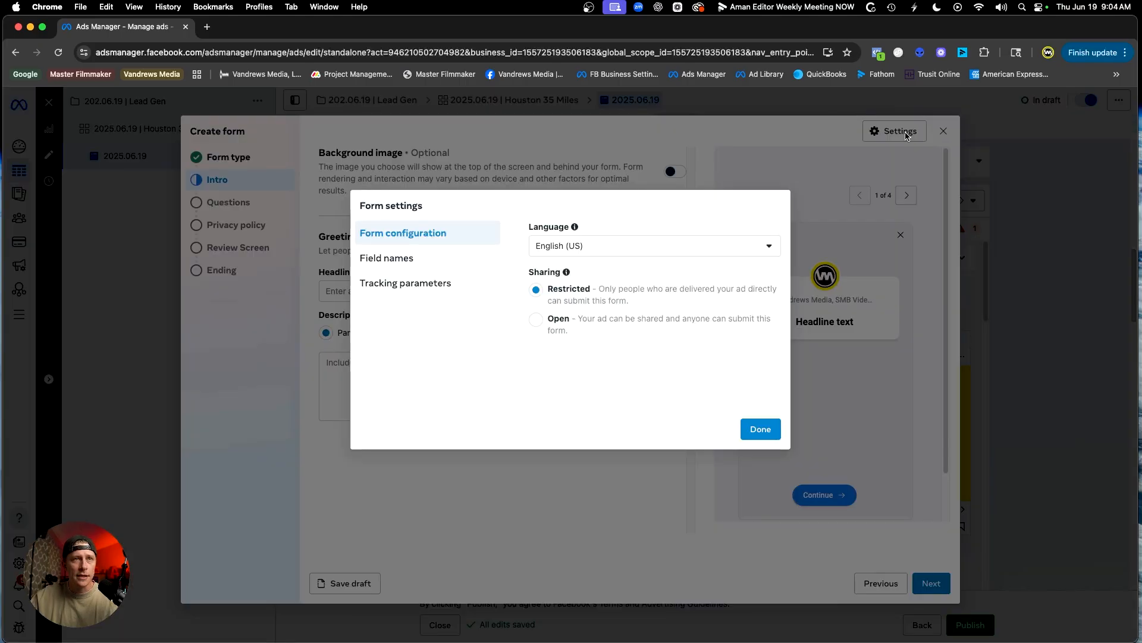
left_click(533, 323)
left_click(761, 431)
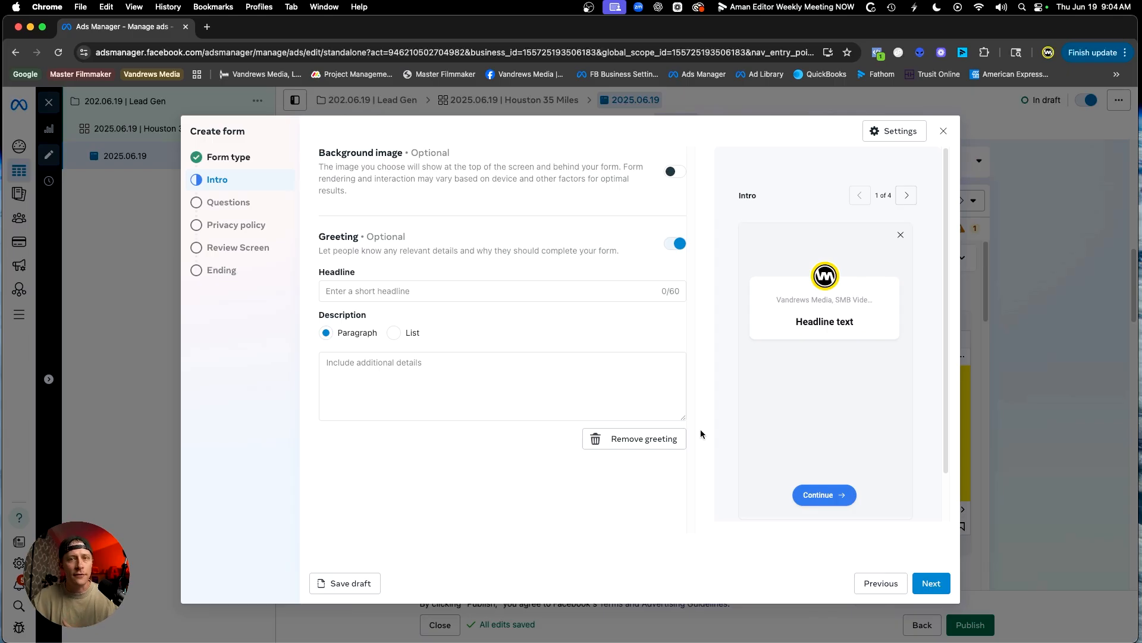
Enter "Hey Houston Business Owners!!!" as the form's greeting headline
left_click(374, 291)
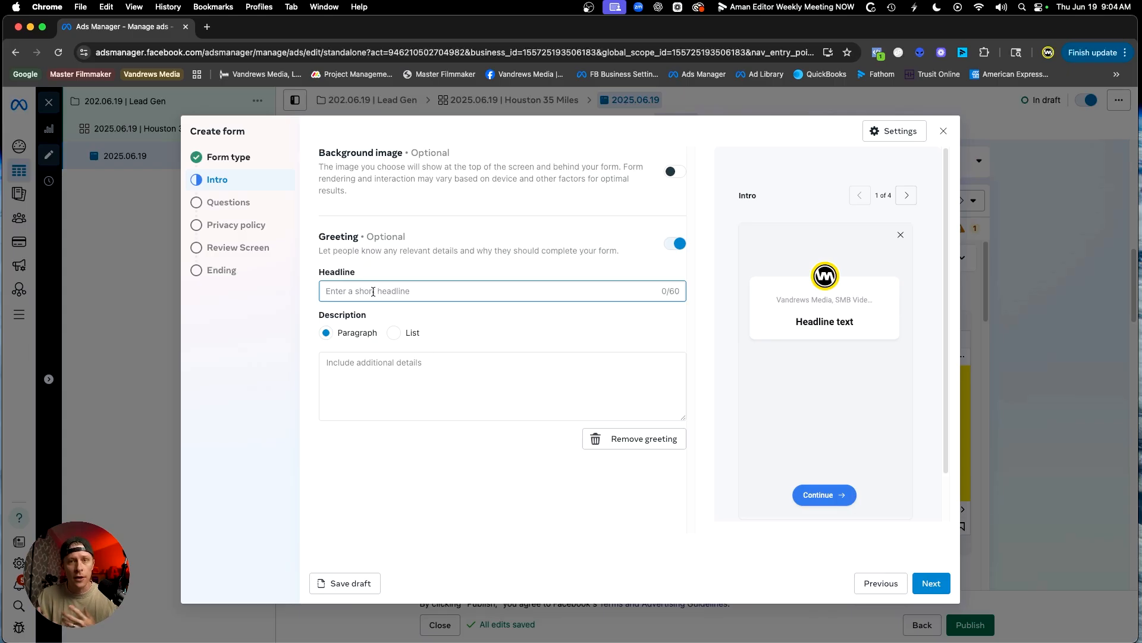
type("H")
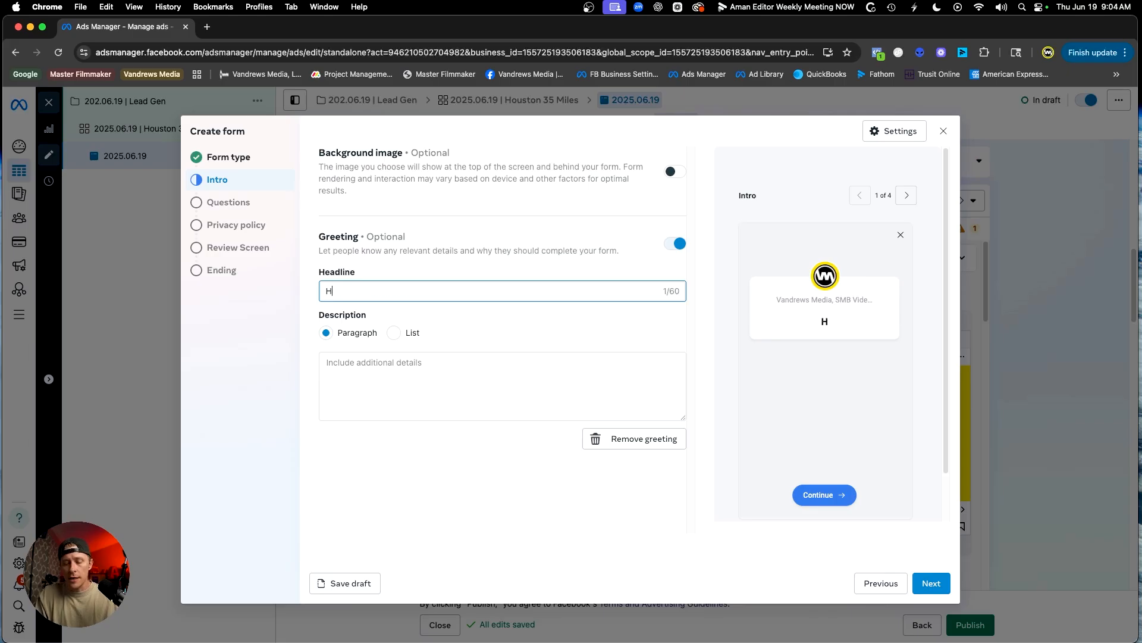
type("ey Houston B")
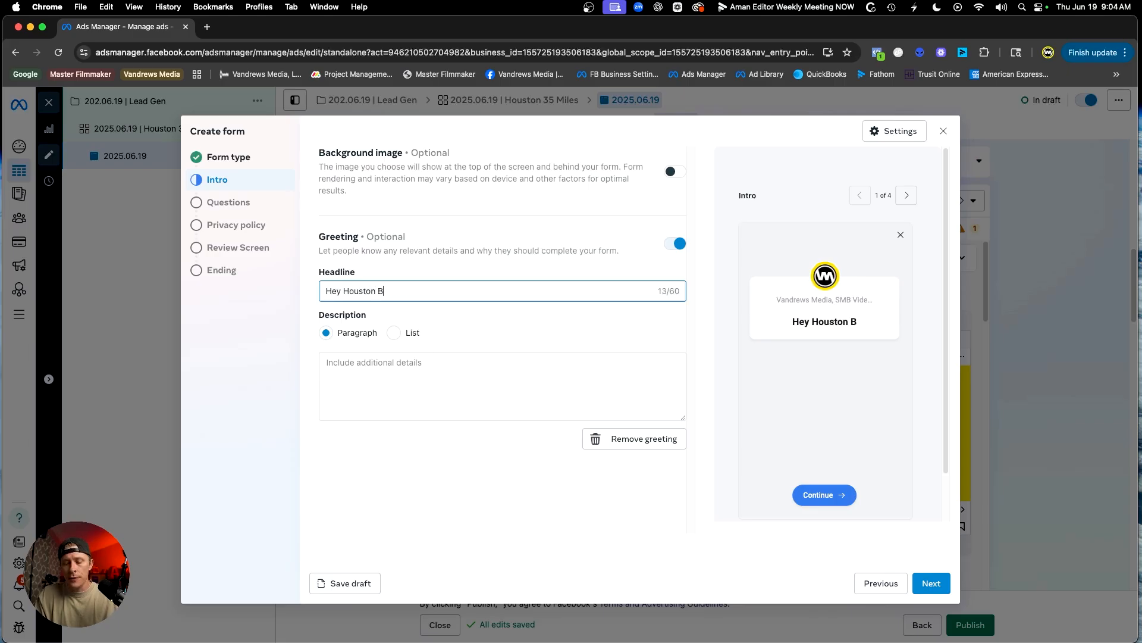
type("usiness O")
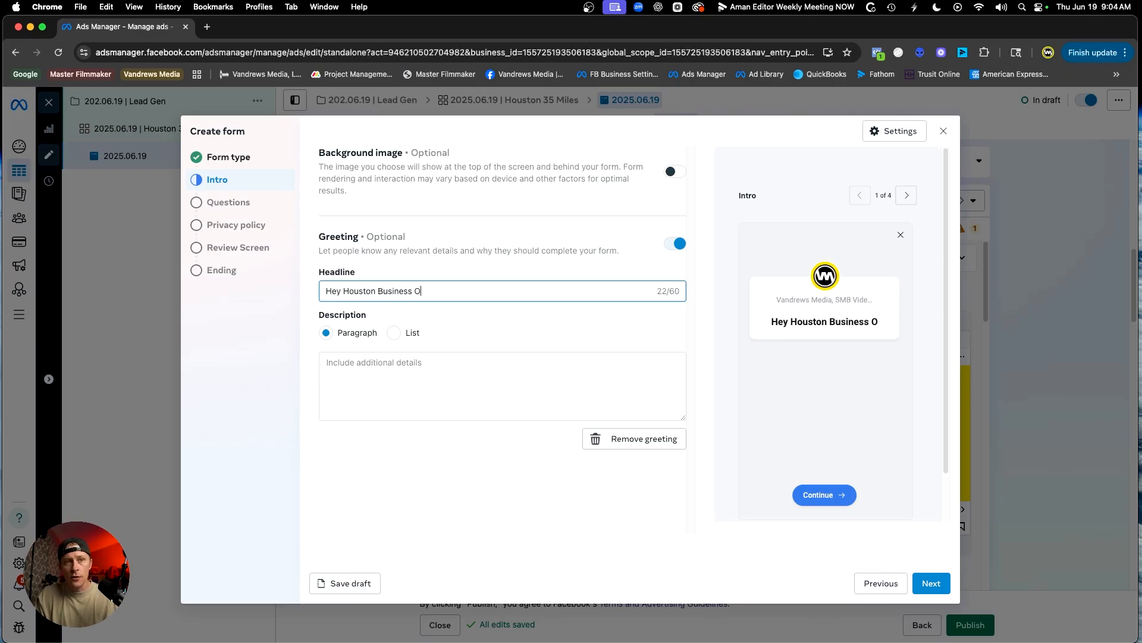
type("wners")
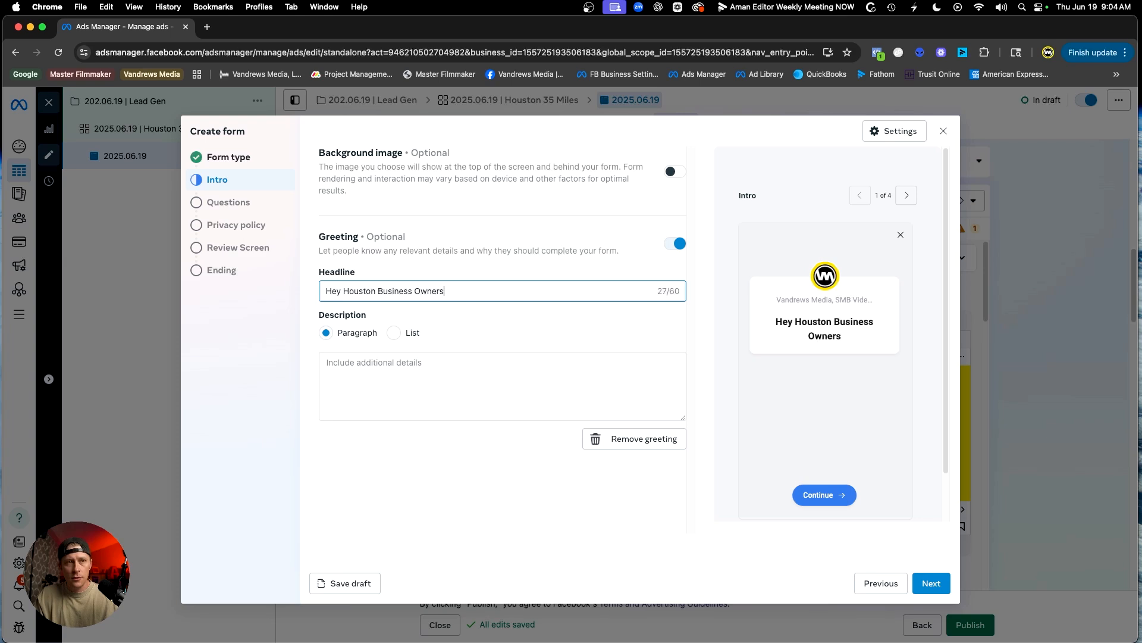
type("!!!")
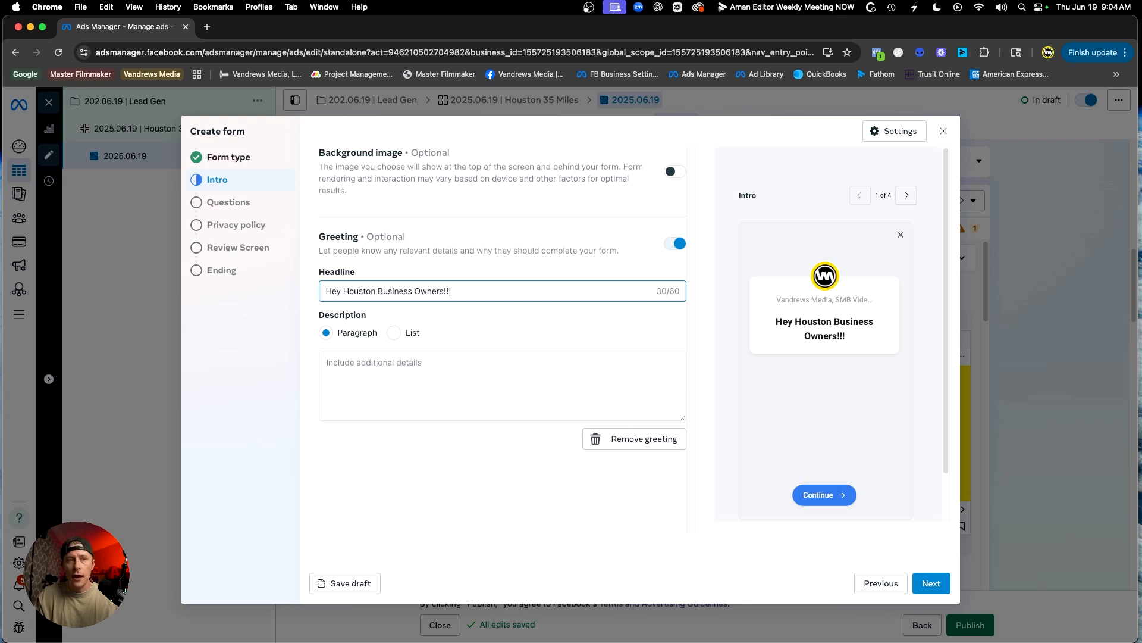
Reword the greeting headline to "For Houston Business Owners ONLY!!!"
left_click_drag(342, 292, 289, 296)
key("BackSpace")
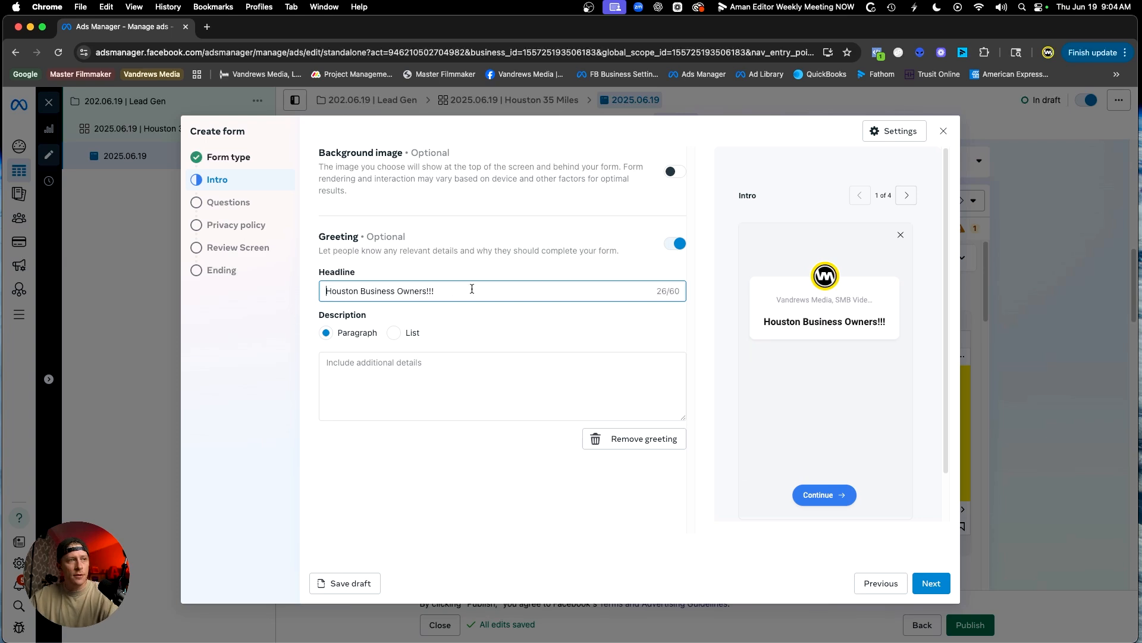
left_click(426, 291)
type("ONLY")
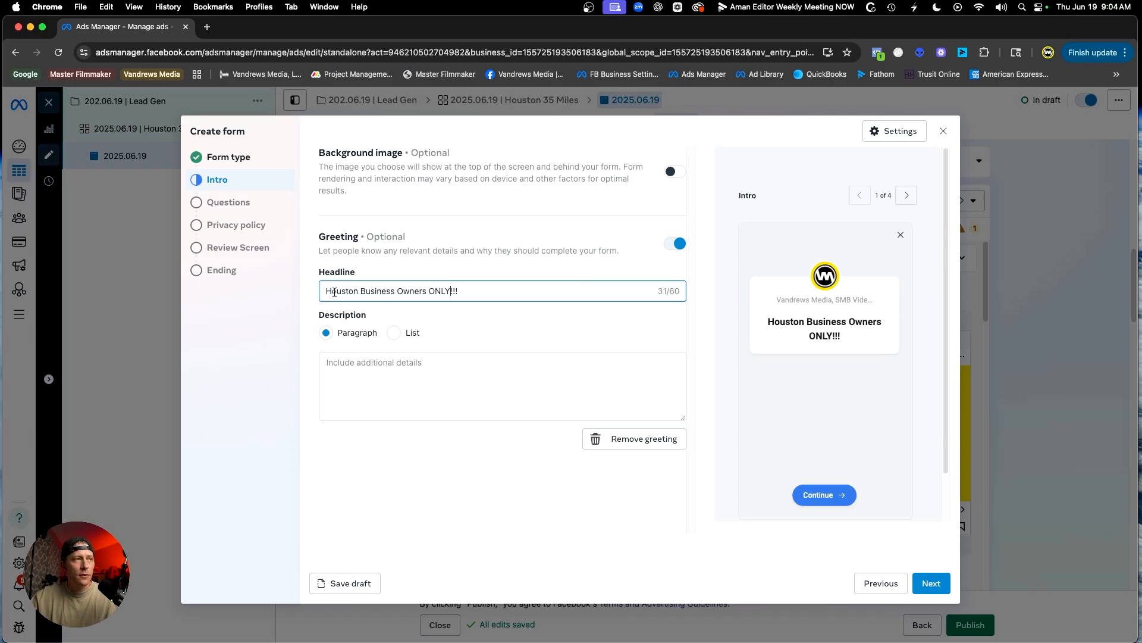
type("or")
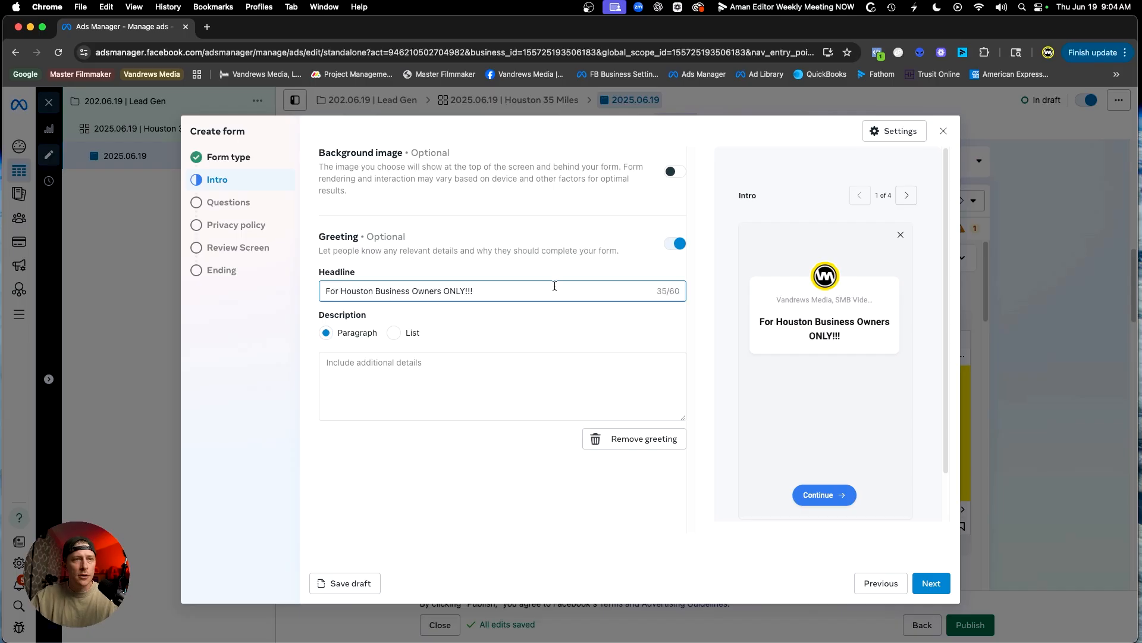
Start the greeting description with "If you are tired of not getting quality leads form your META lead generation efforts, and NEED more quality leads in your pipeline..."
left_click(469, 381)
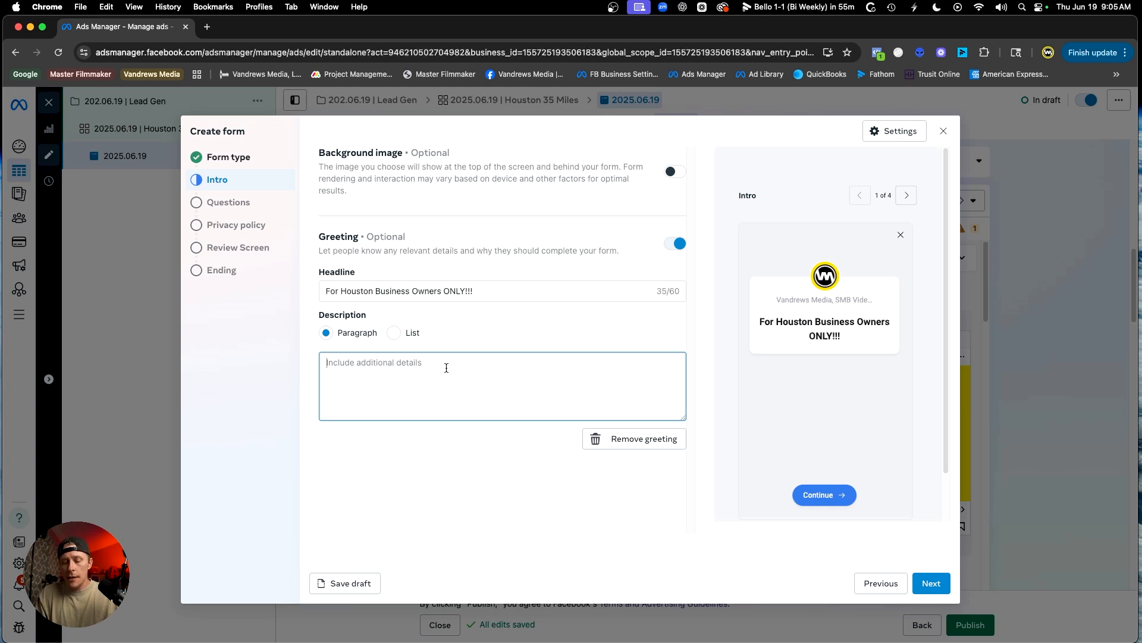
type("If you")
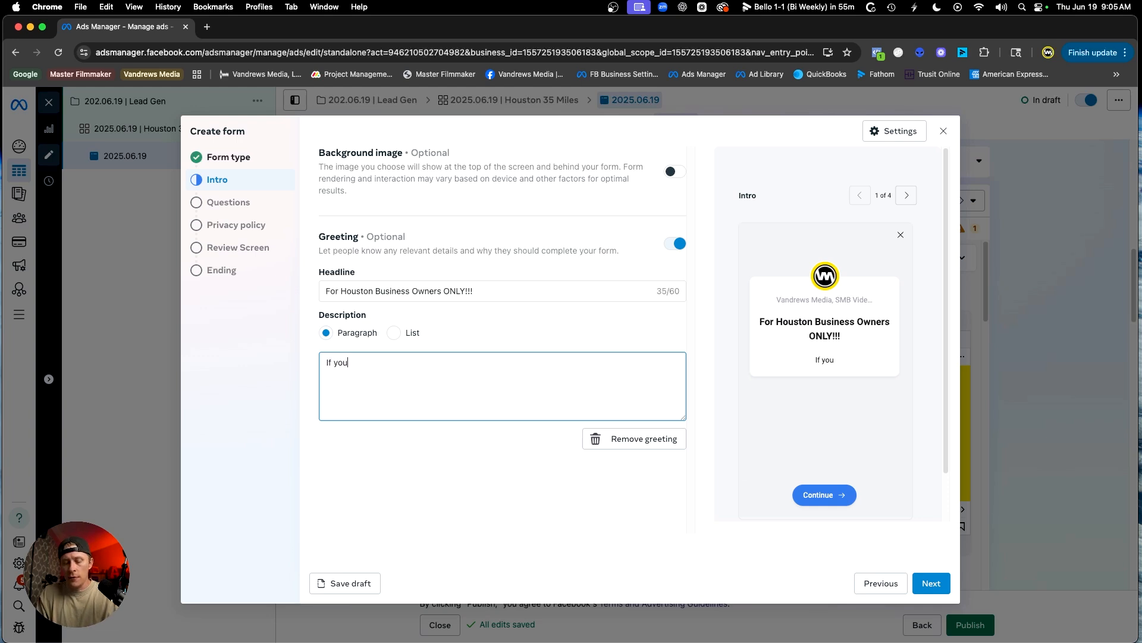
type(" are tired o")
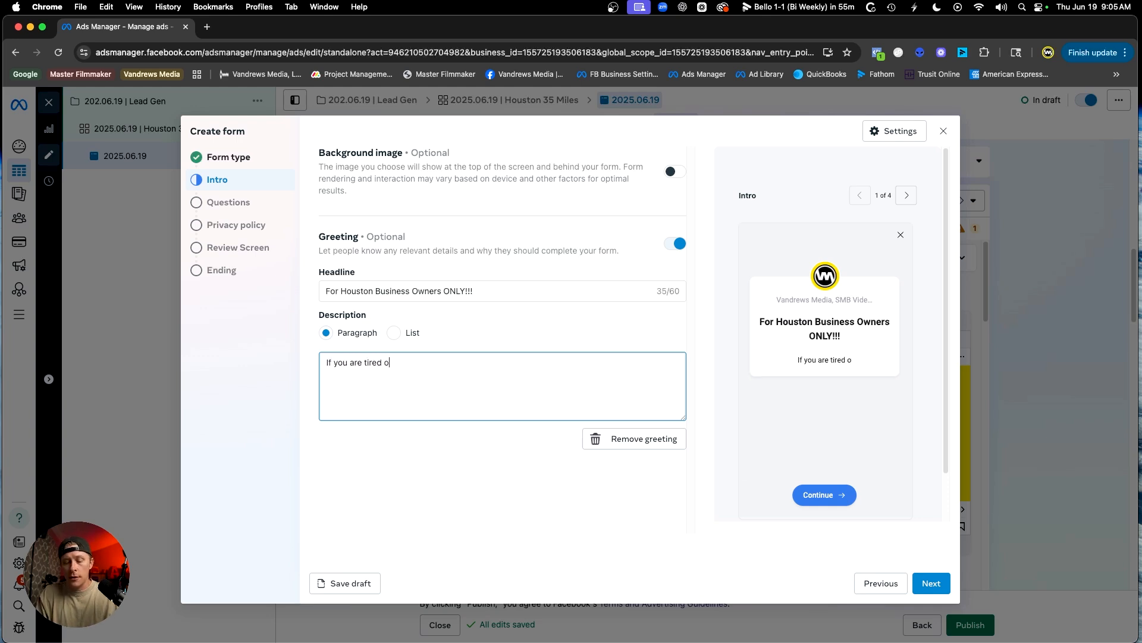
type("f not gett")
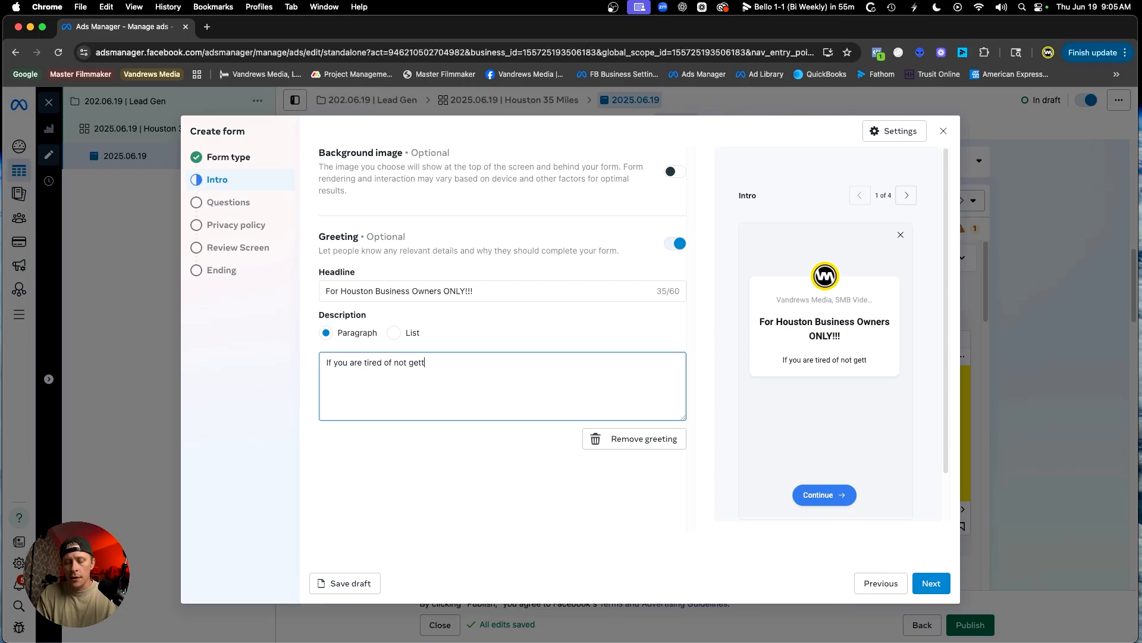
type("ing quality")
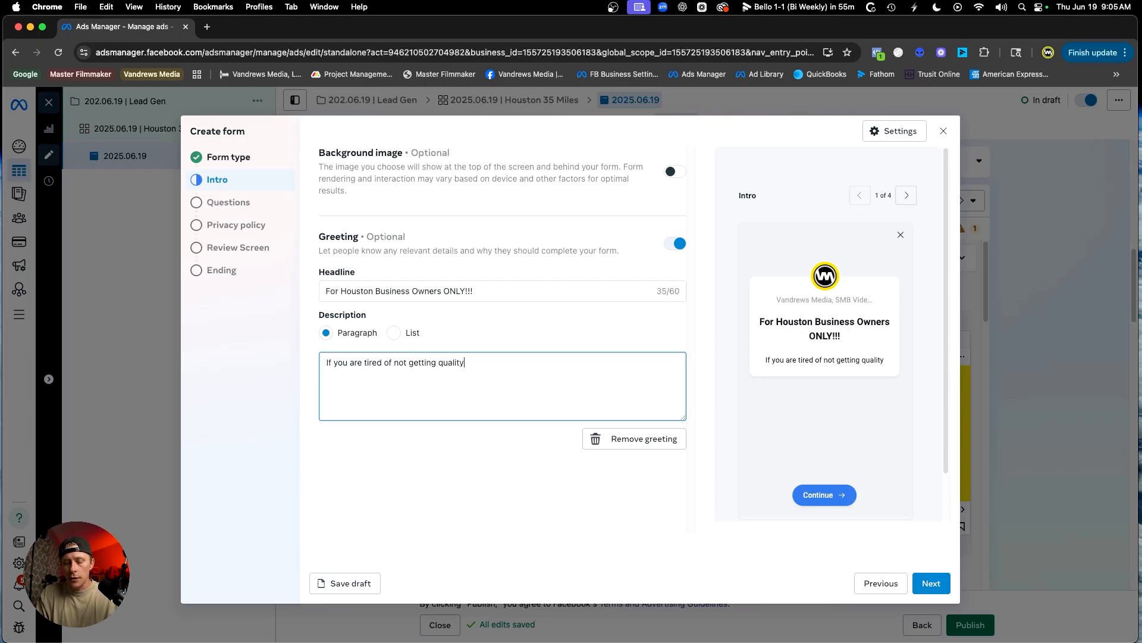
type(" leads form your META lead generation efforts")
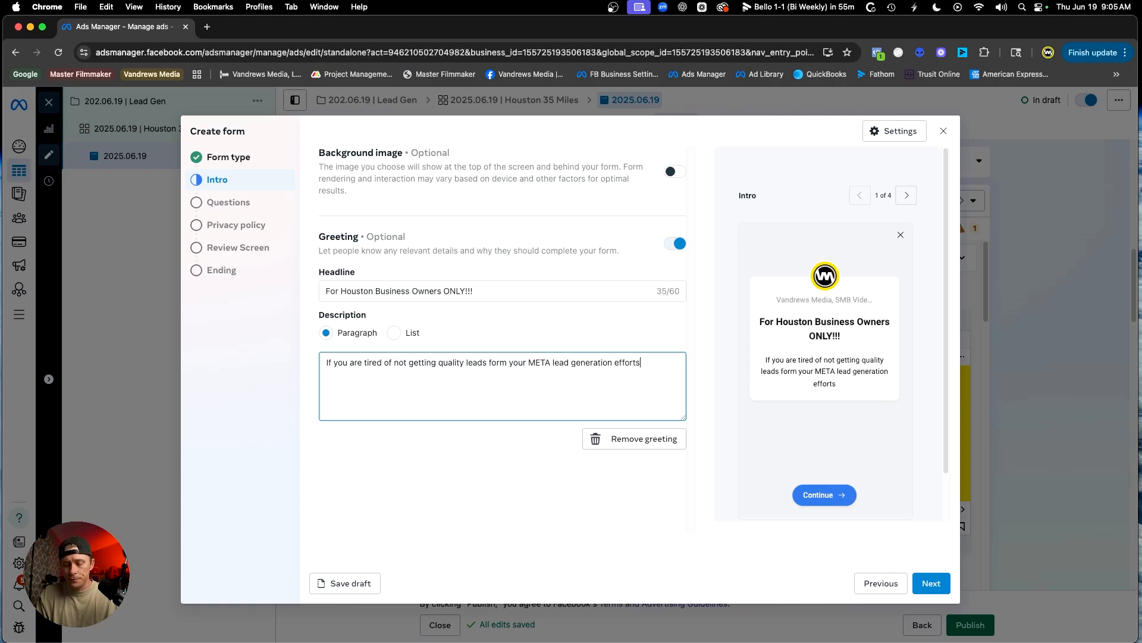
type(",")
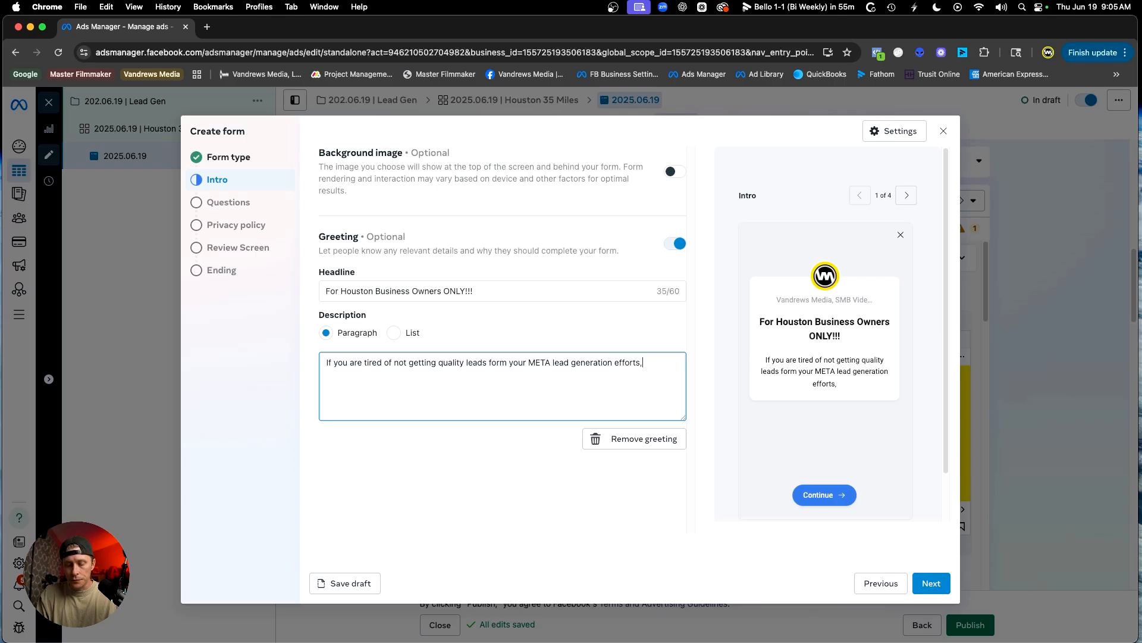
type(" and NEED mo")
type("re")
type(" quality ")
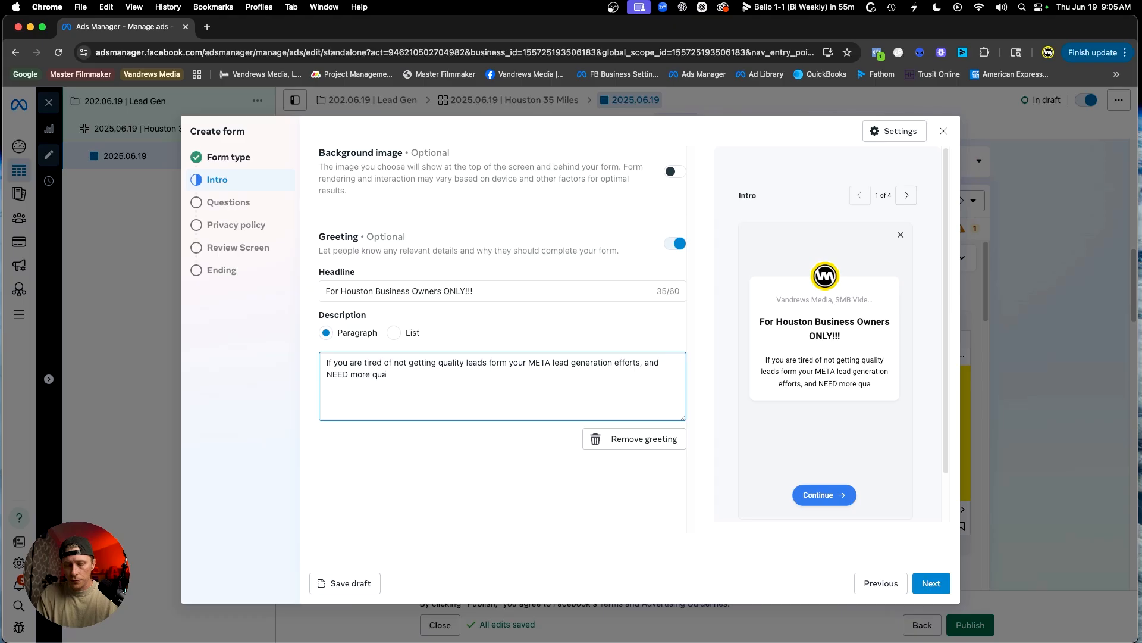
type("le")
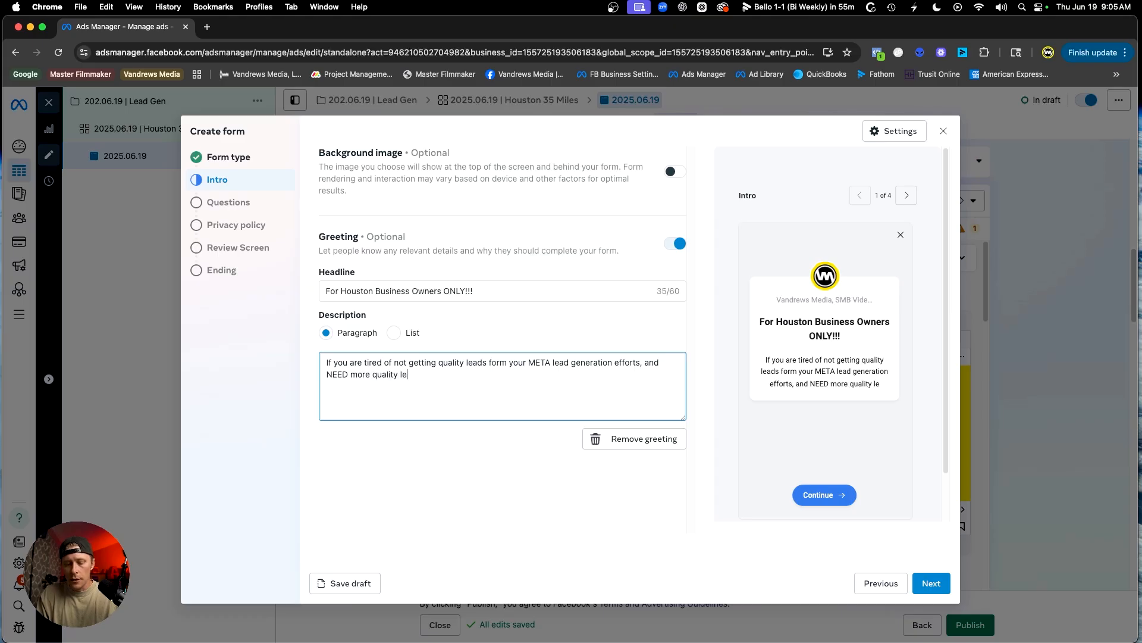
type("ads in your pipeline...")
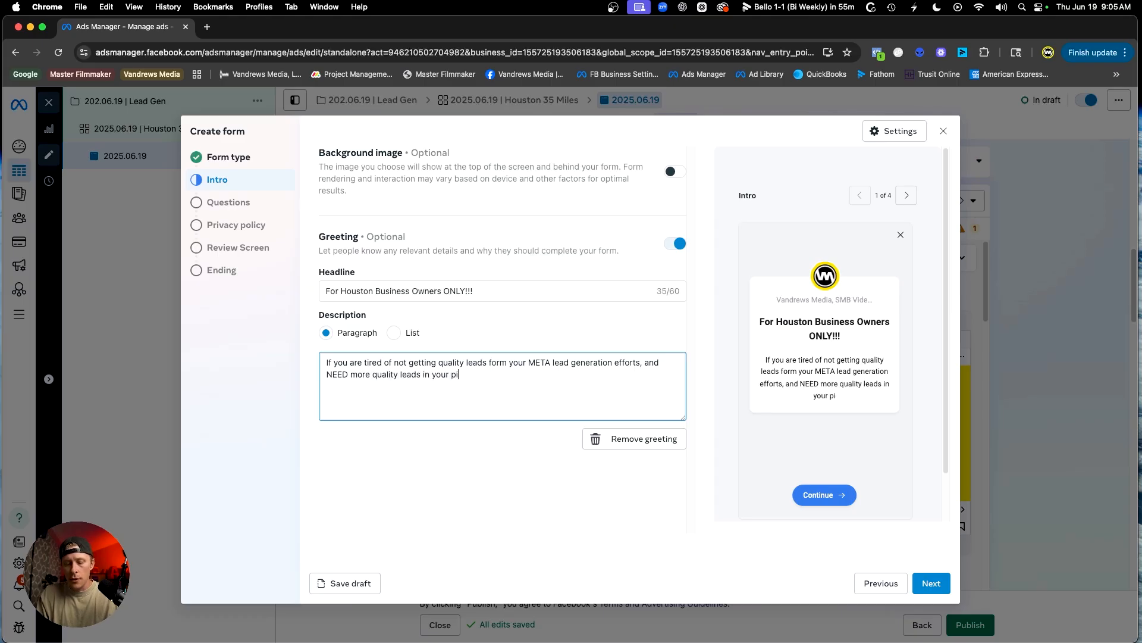
Add a second paragraph to the greeting description reading "My specific simple system could be the thing you are missing.."
key("Return")
key("Return")
type("My")
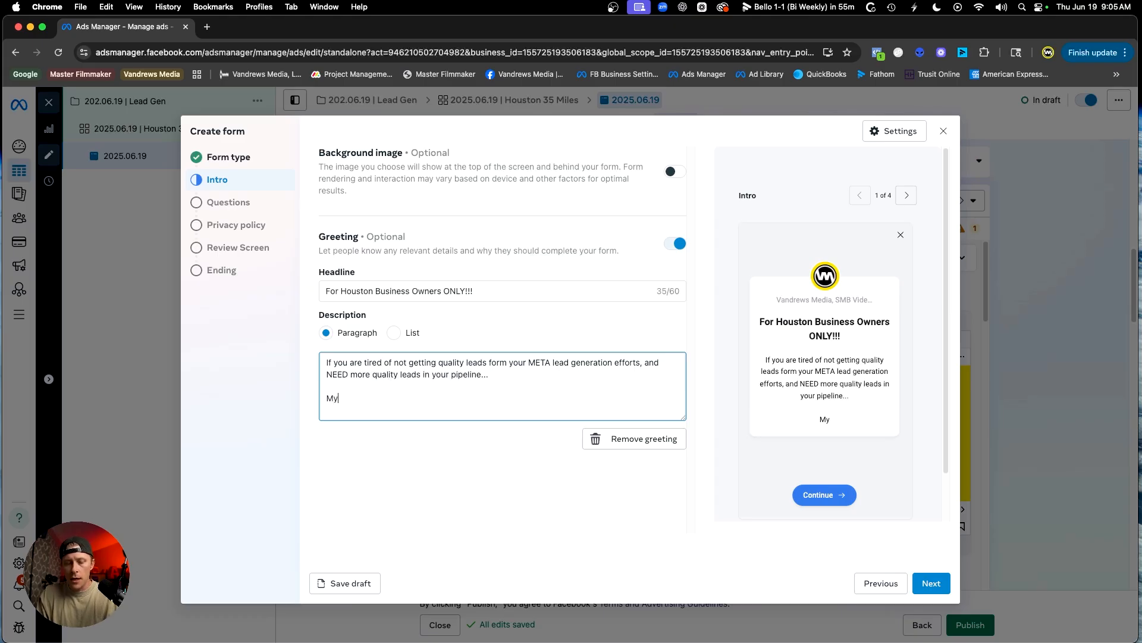
type(" spe")
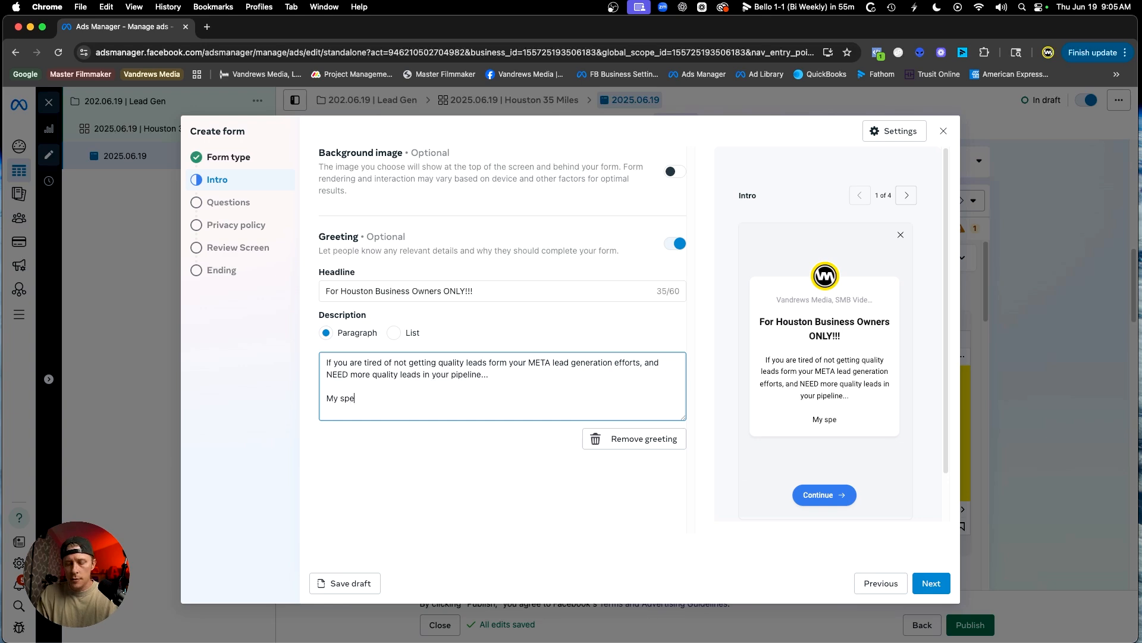
type("cific simple ")
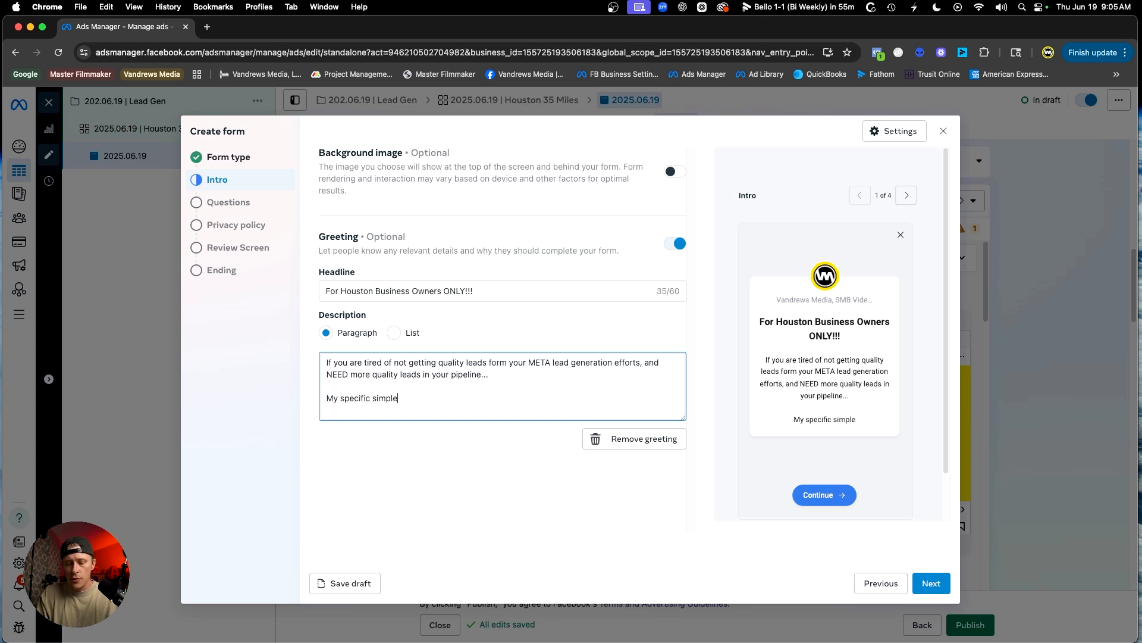
type("system c")
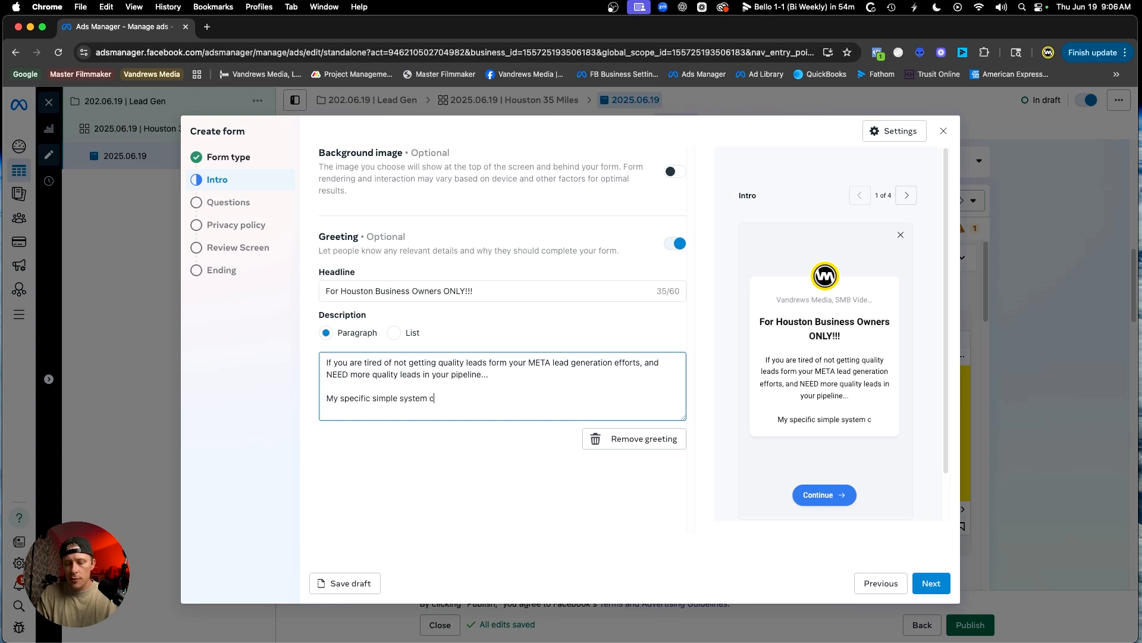
type("ould be the th")
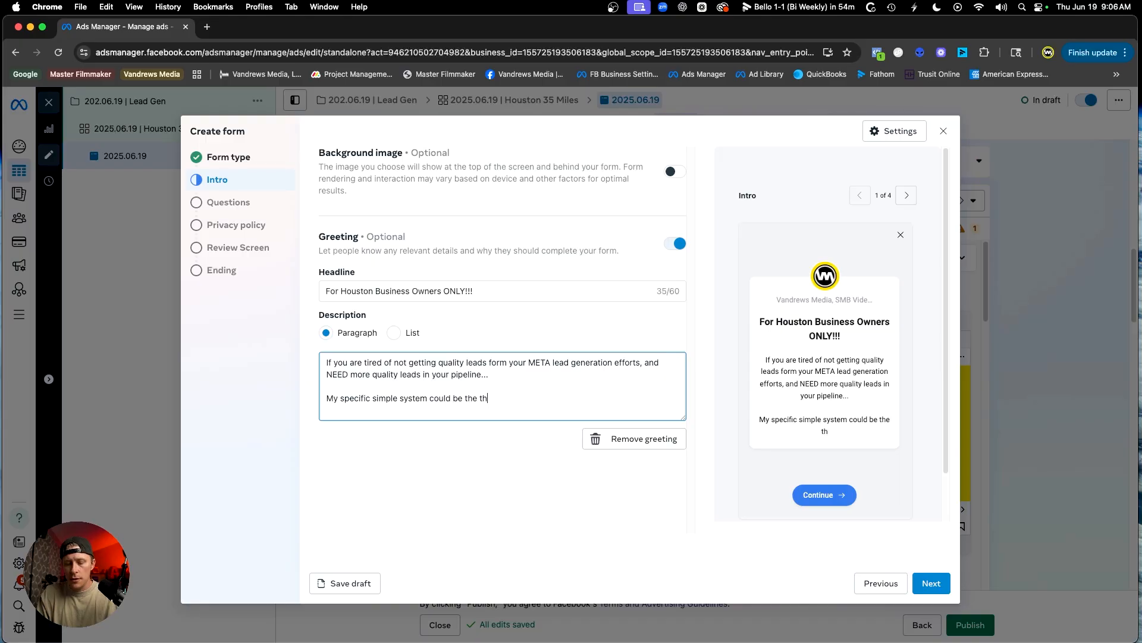
type("ing you are ")
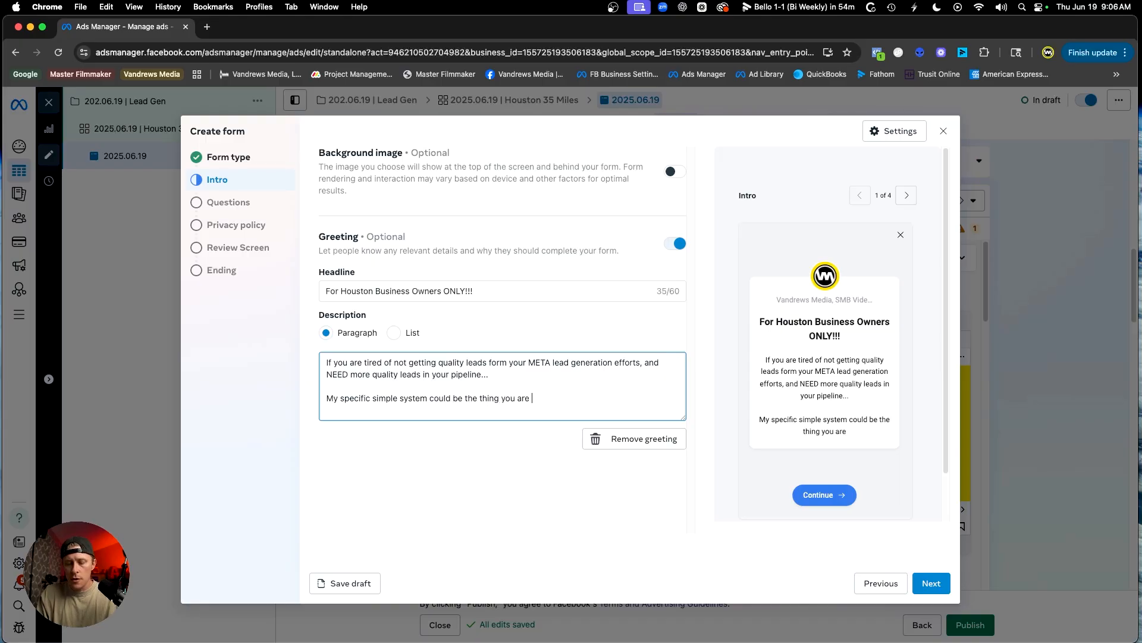
type("missing..")
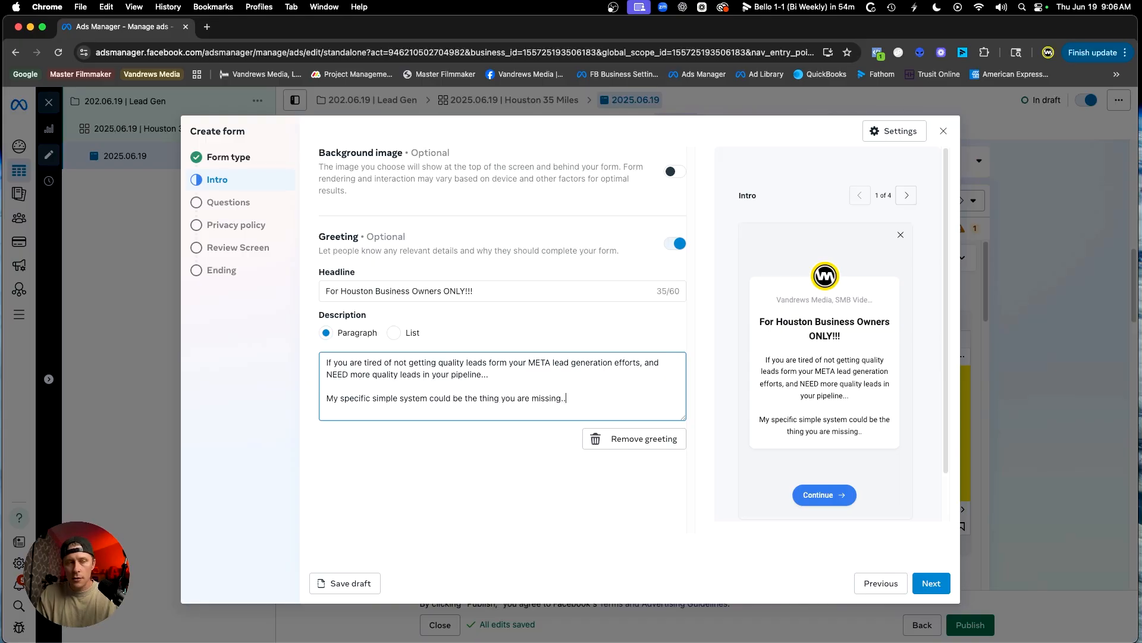
Add a third description paragraph reading "No more boosting posts and wasting money that doesn't convert i your business."
key("Return")
key("Return")
type("No ")
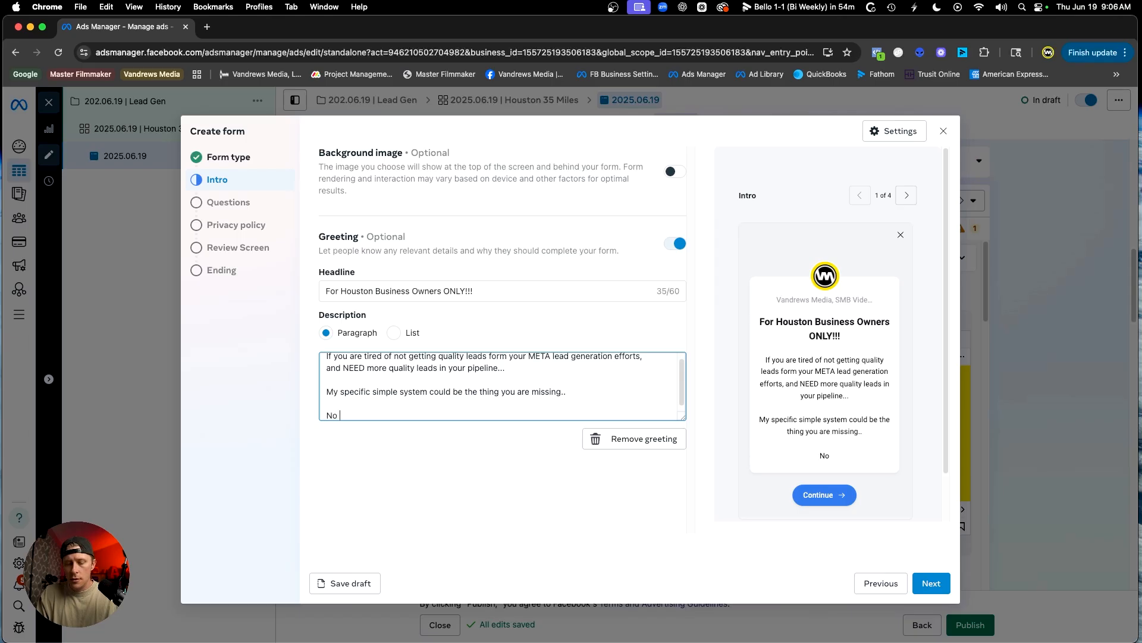
type("more boosting posts ")
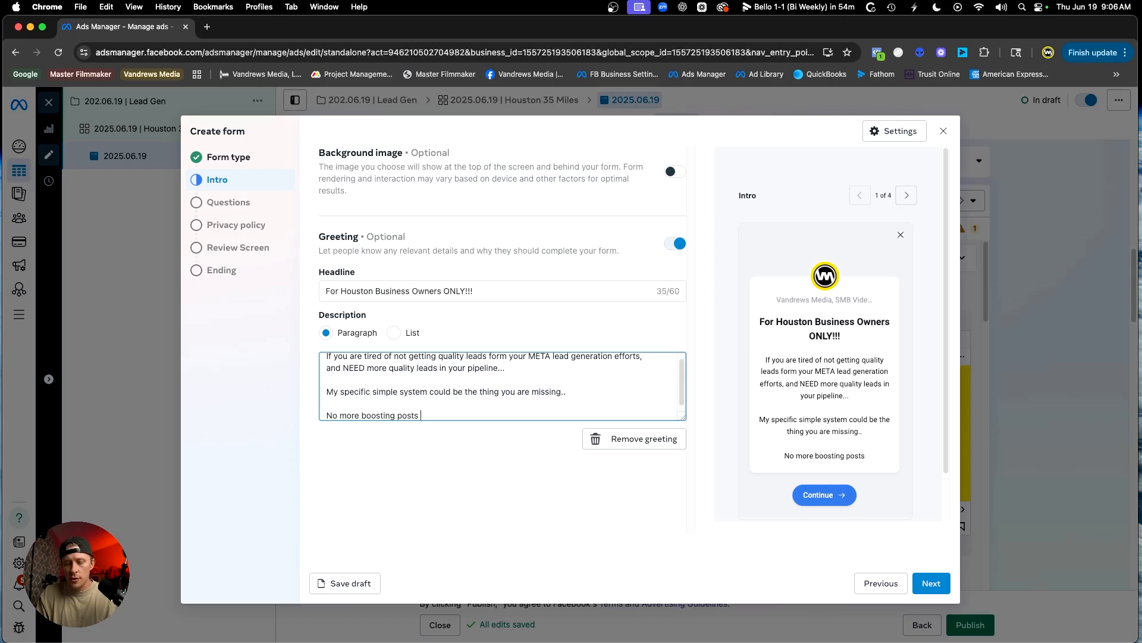
type("and wastin")
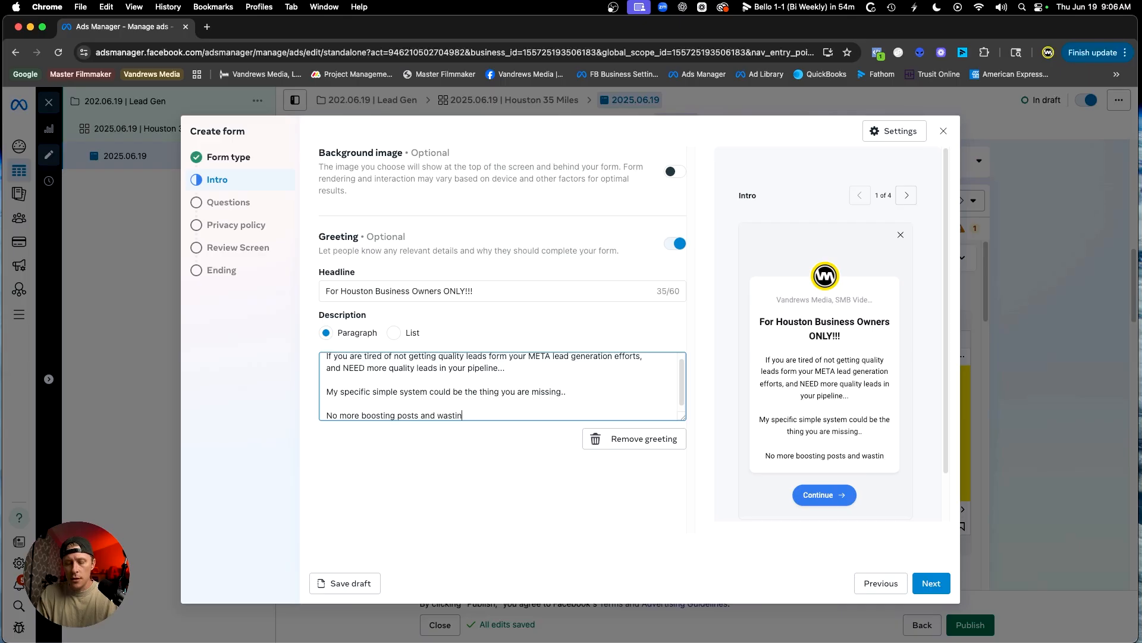
type("g money that")
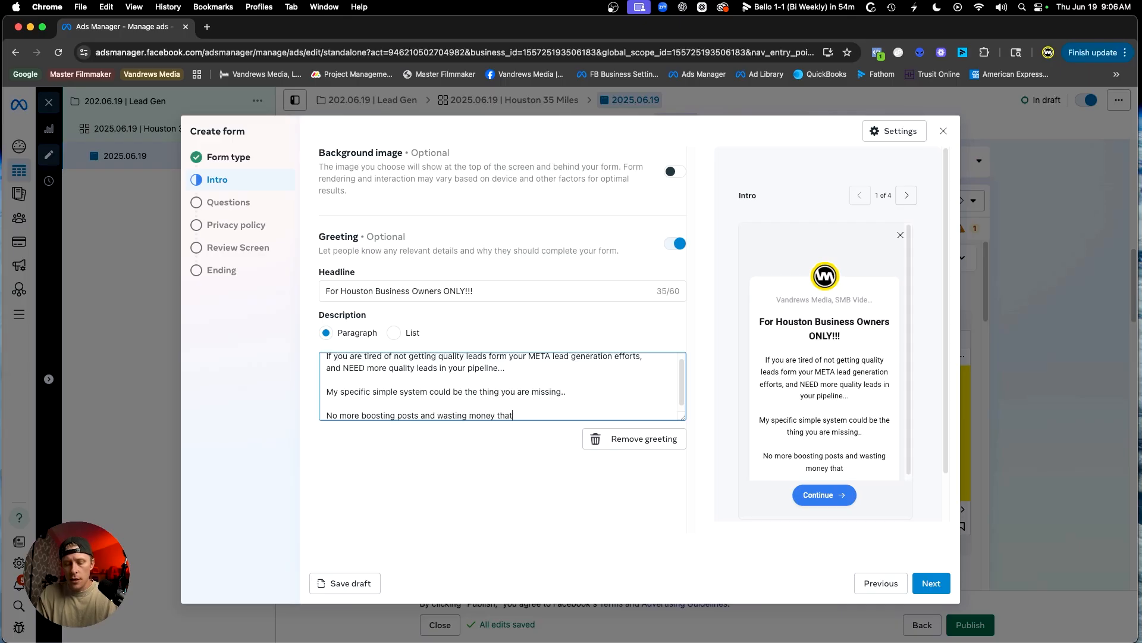
type(" doesn't convert i ")
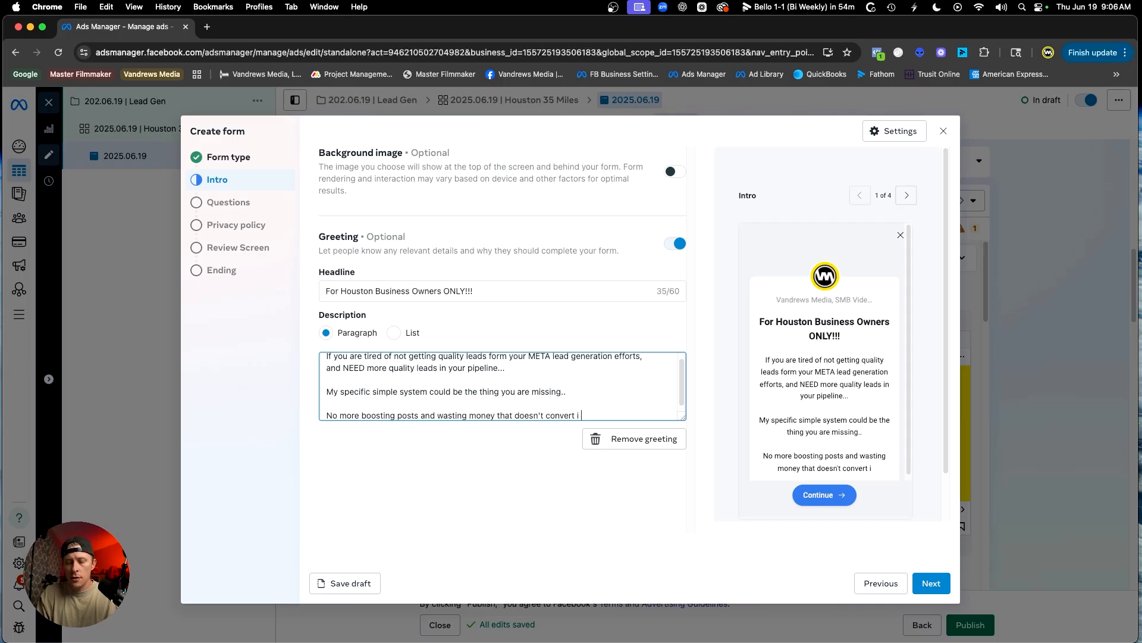
type("your business.")
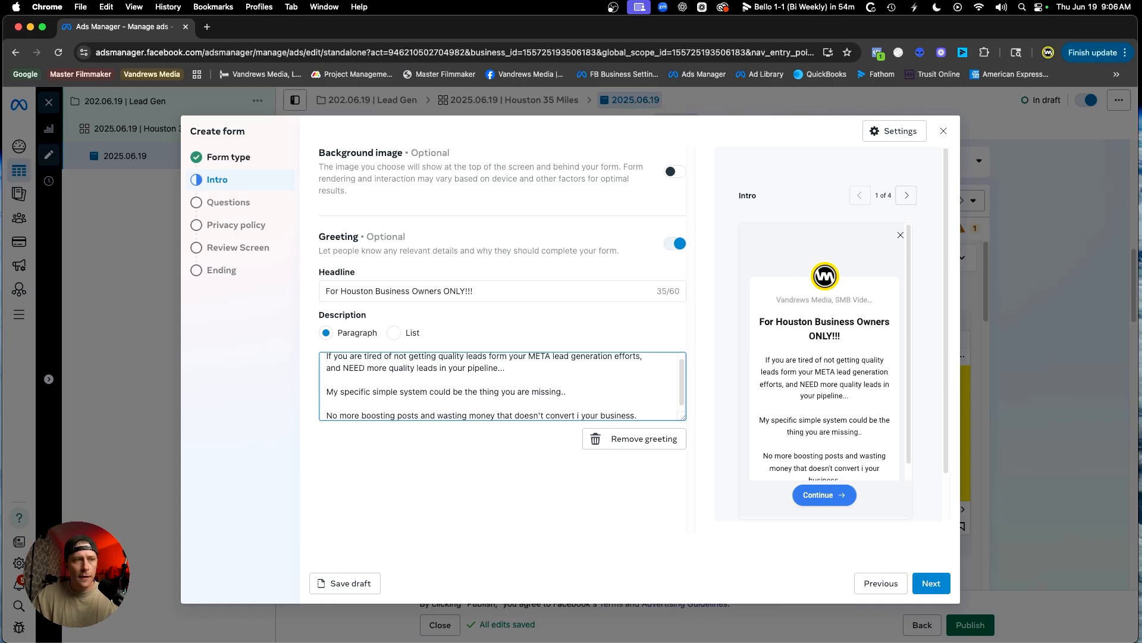
Close the greeting description with a separate paragraph reading "Fill out this short form to see if you qualify."
key("Return")
key("Return")
type("Fill out this short form")
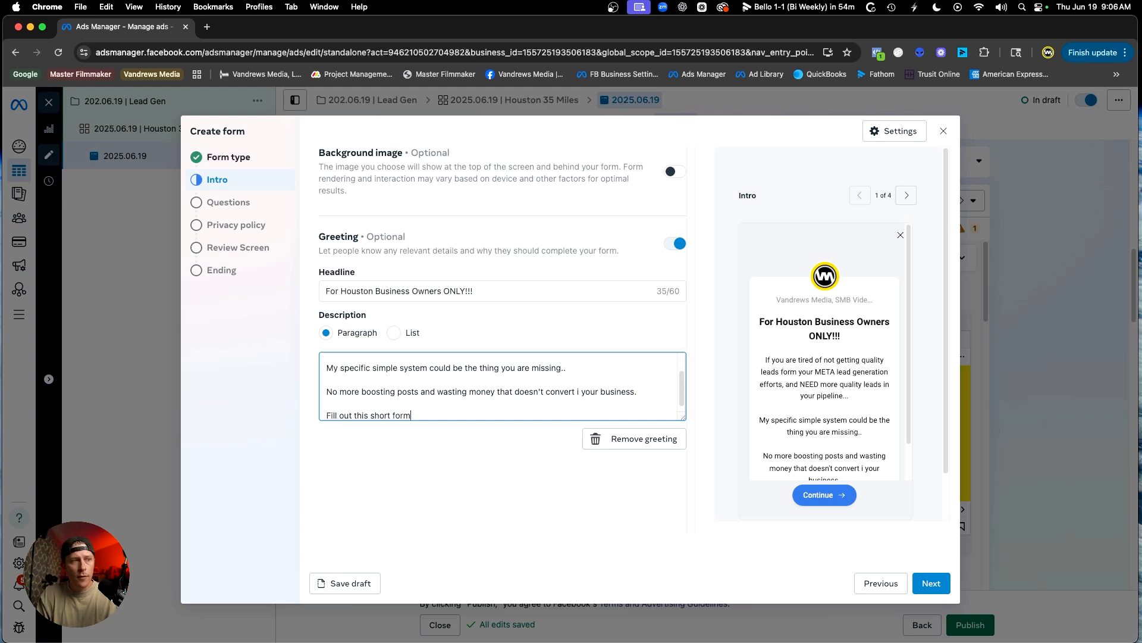
type(" to see i")
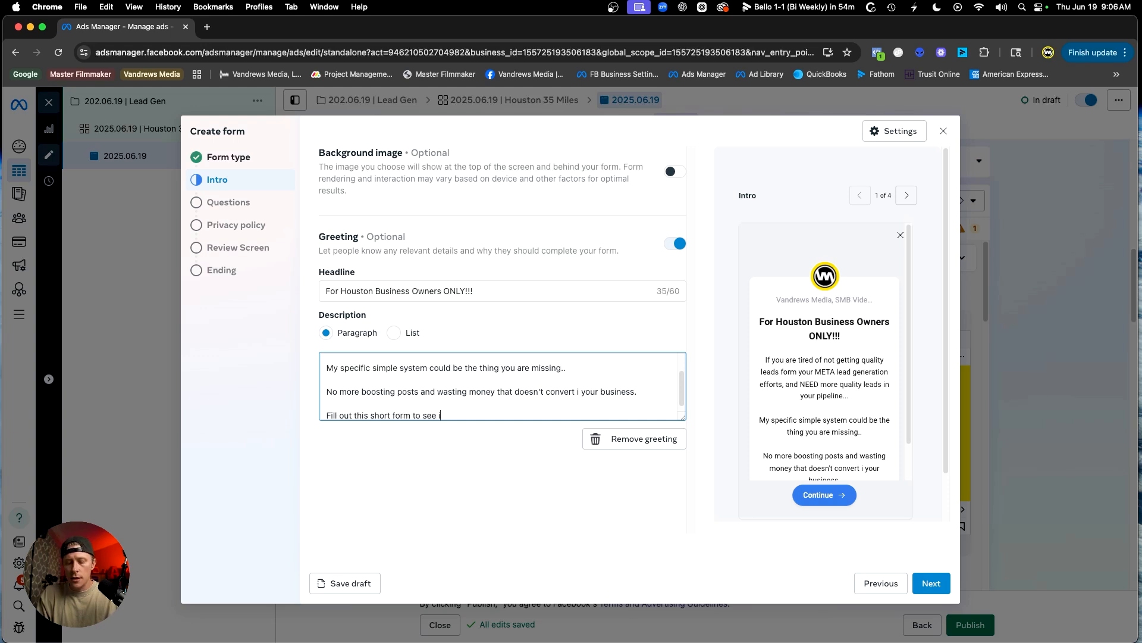
type("f you qual")
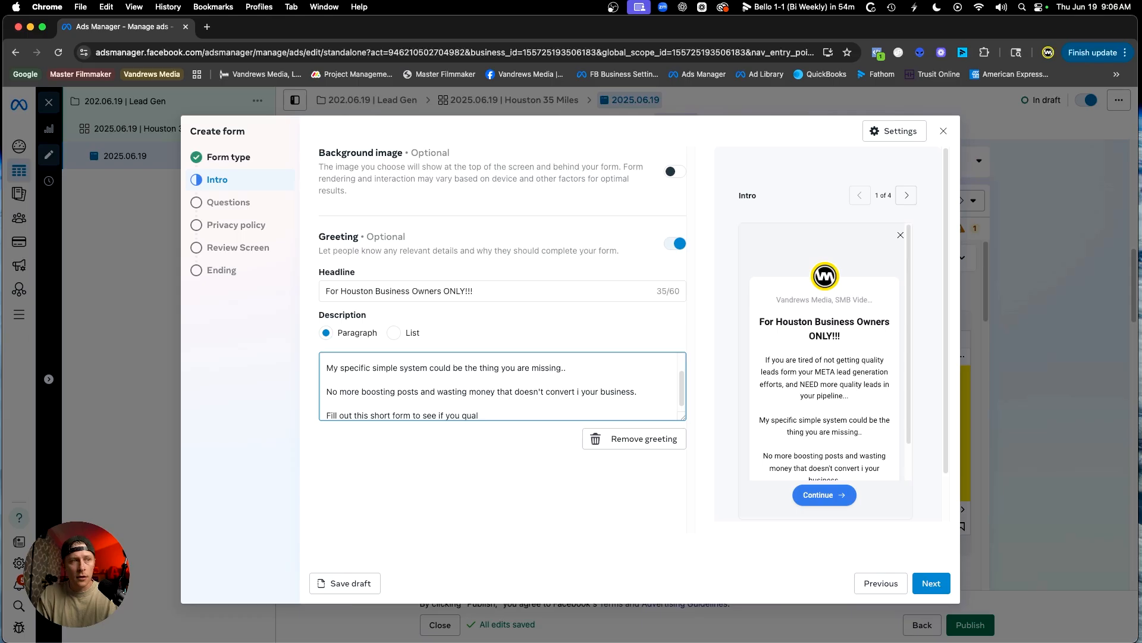
type("ify.")
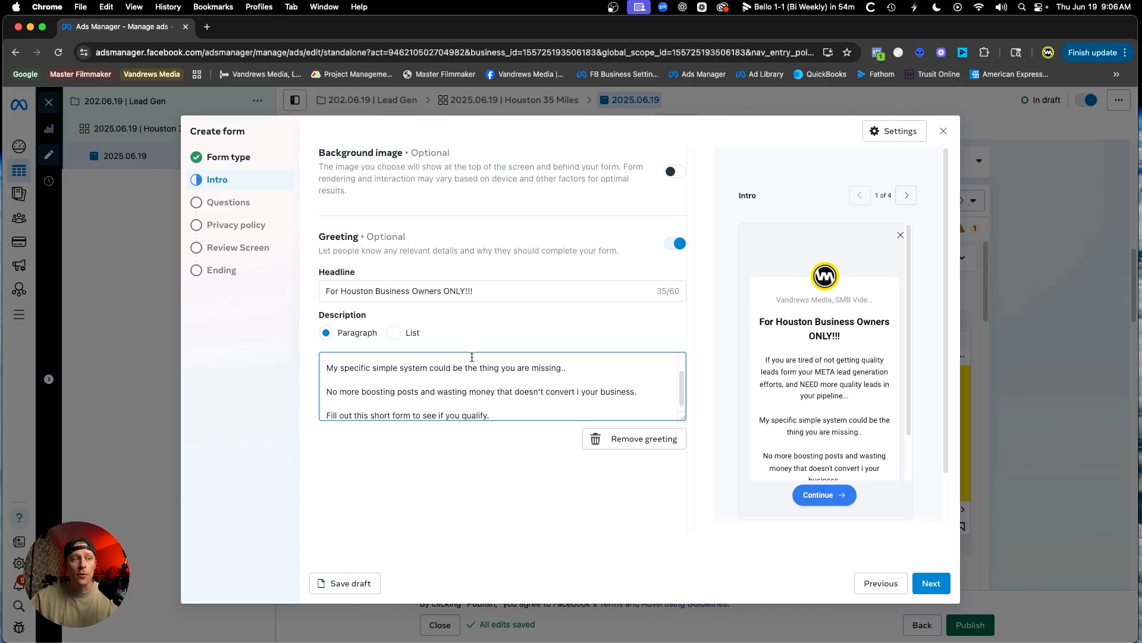
Continue to the form's questions, turn on conditional logic and dismiss the follow-ups tip
scroll(890, 437, "down", 2)
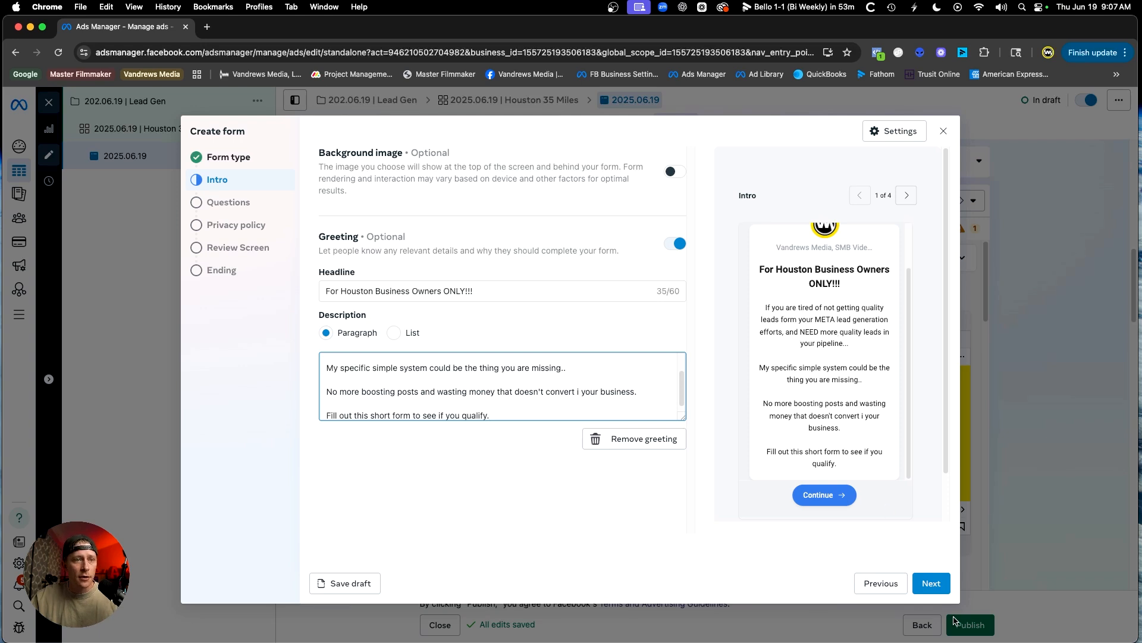
left_click(935, 585)
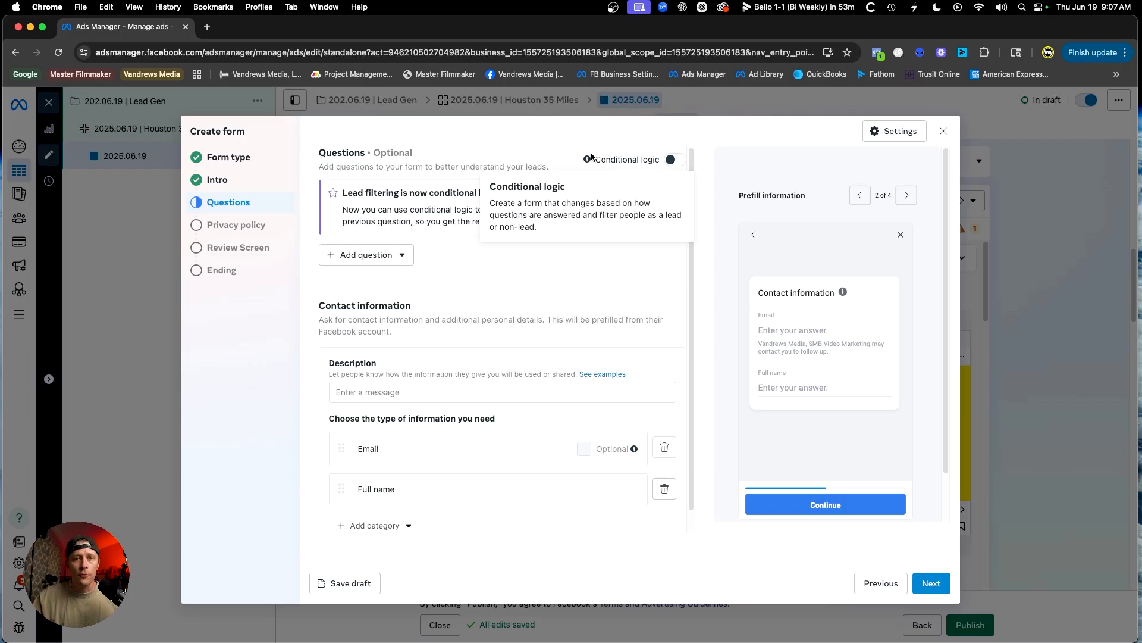
left_click(681, 163)
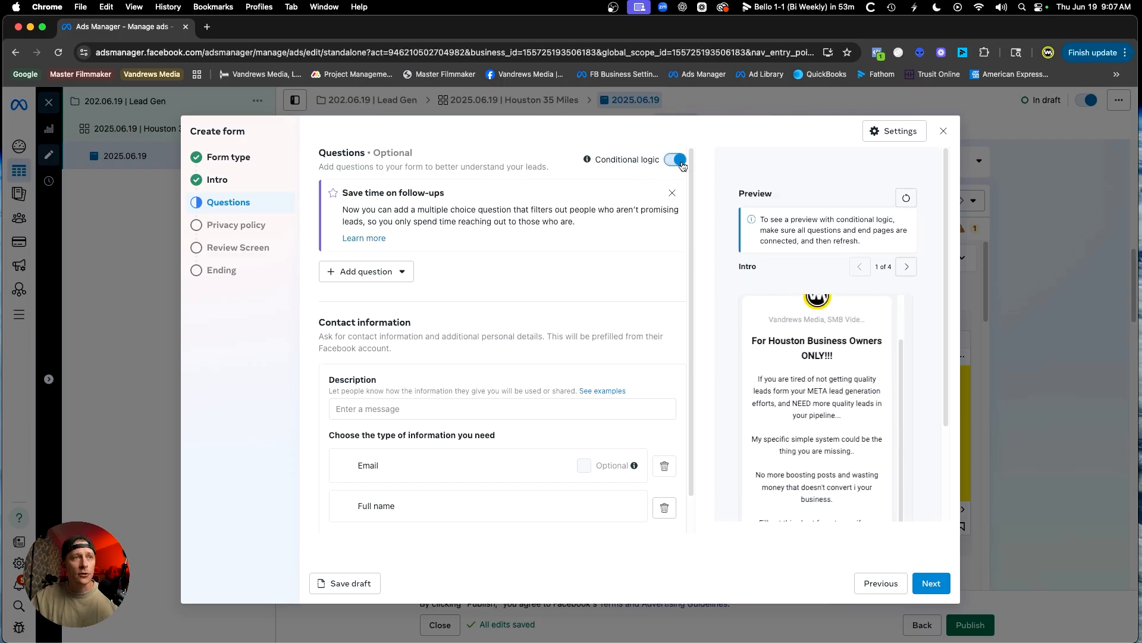
left_click(672, 192)
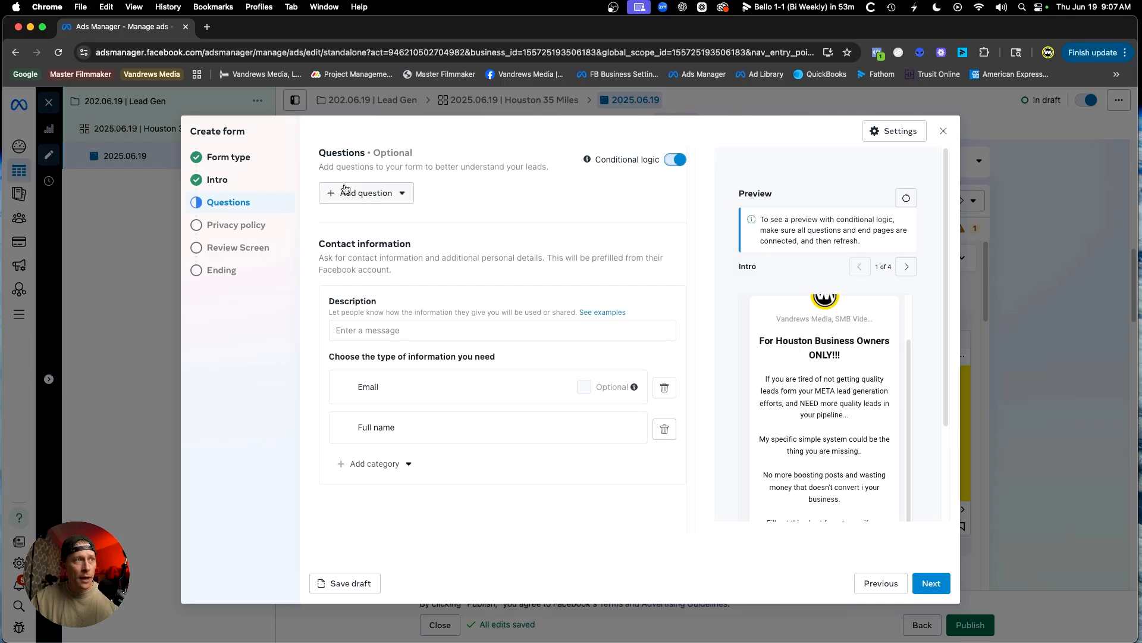
Add a multiple-choice question reading "To confirm, you are a Houston area service business doing at least $20K/m in revenue?"
left_click(376, 197)
left_click(437, 238)
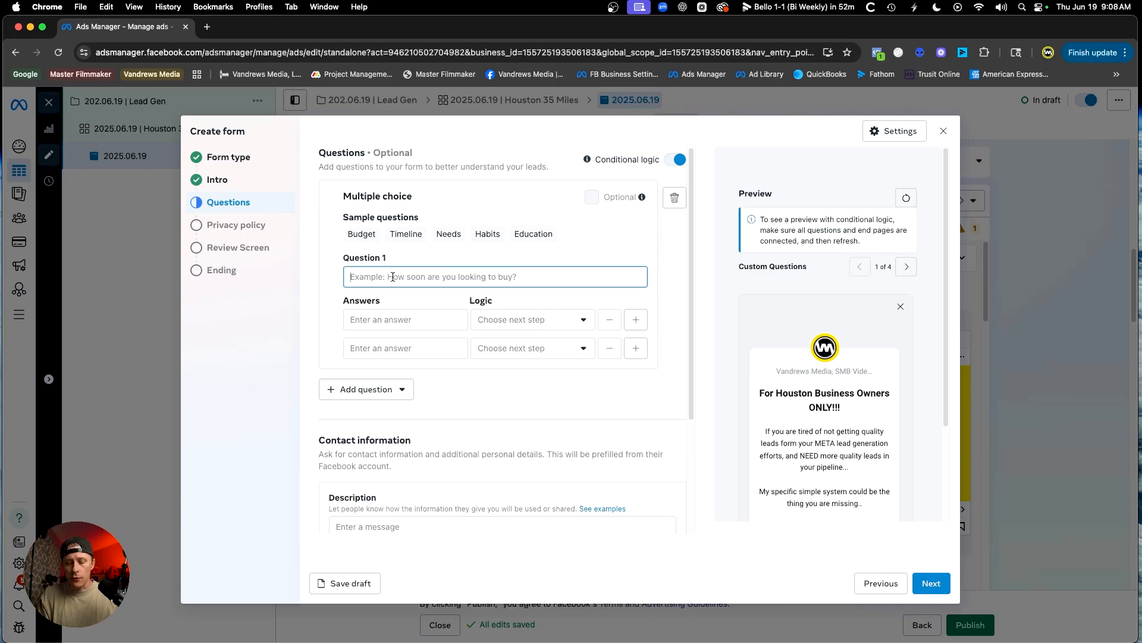
type("TO")
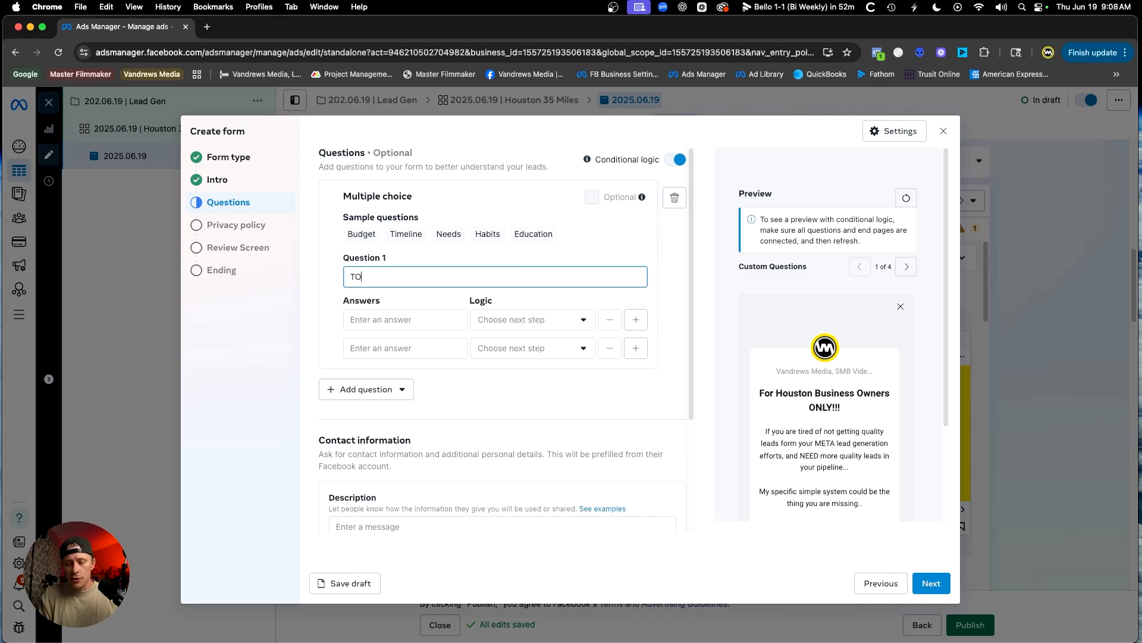
type(" confirm, ")
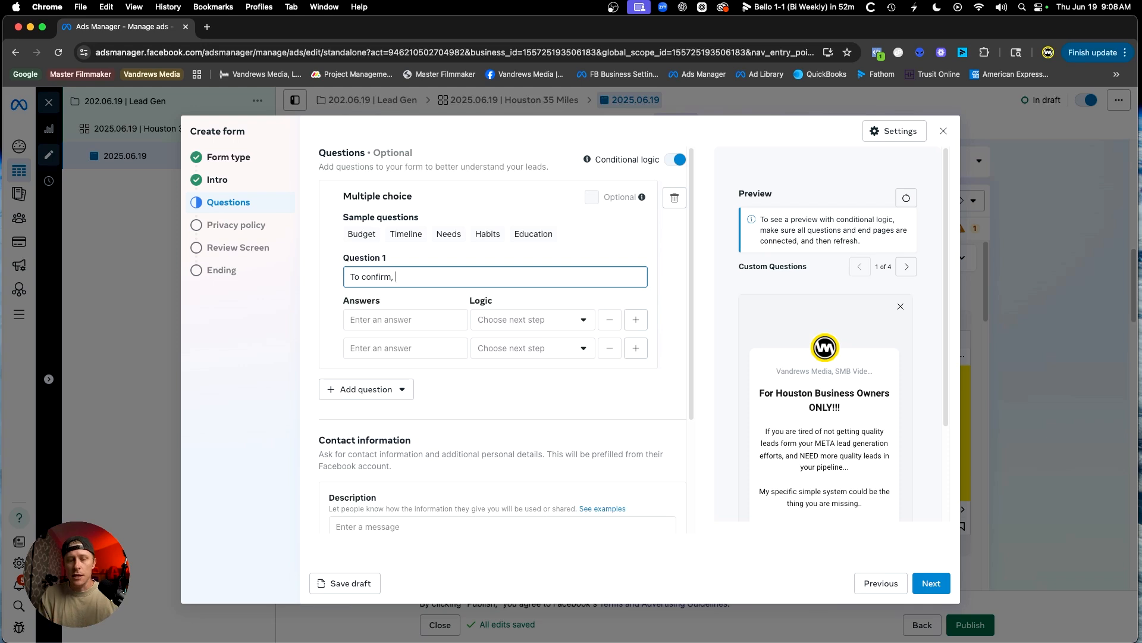
type("you are ")
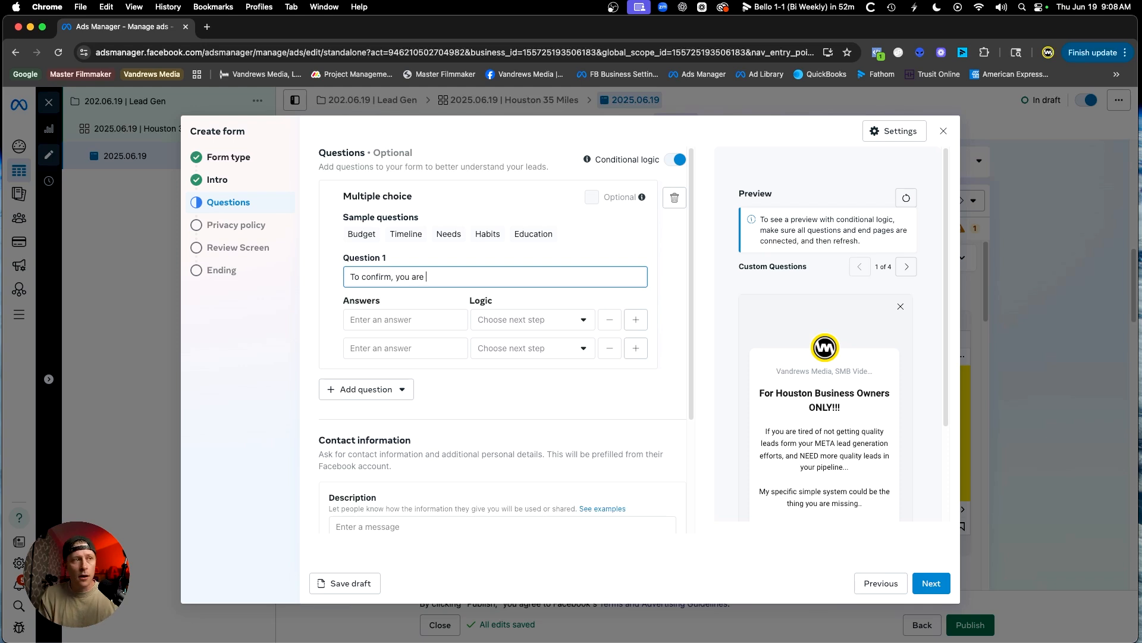
type("a Housto")
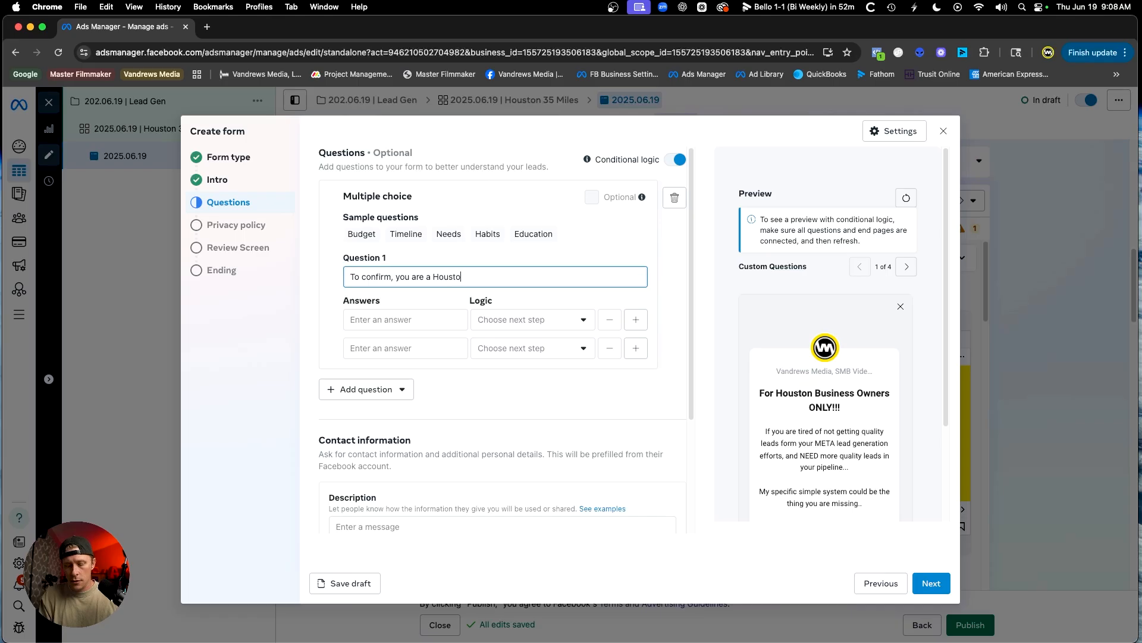
type("n area service business ")
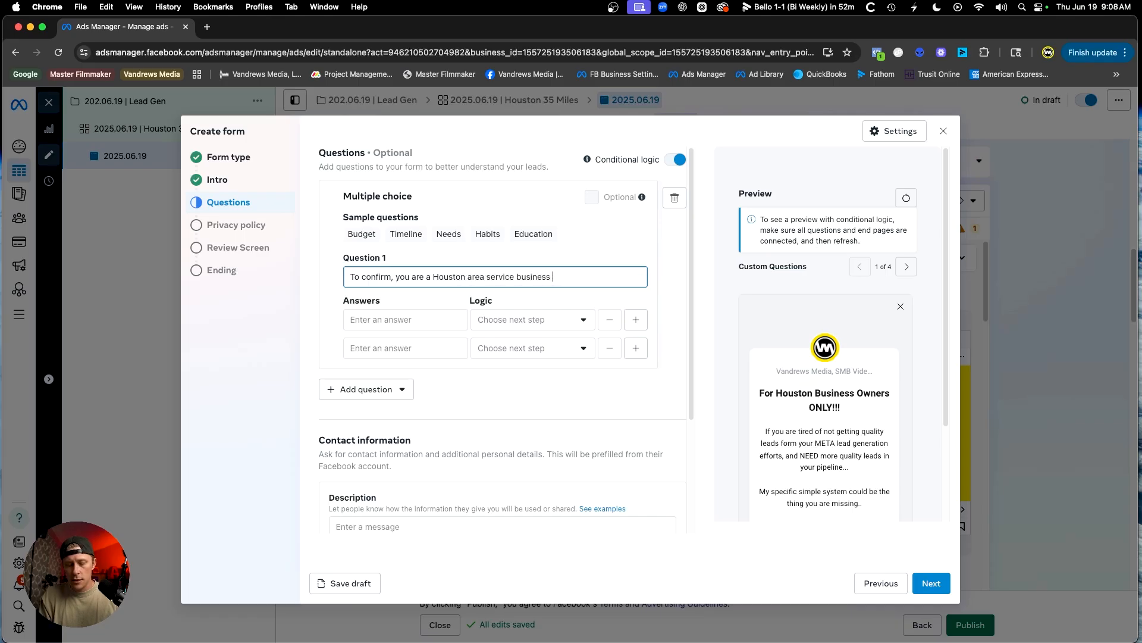
type("doing at least ")
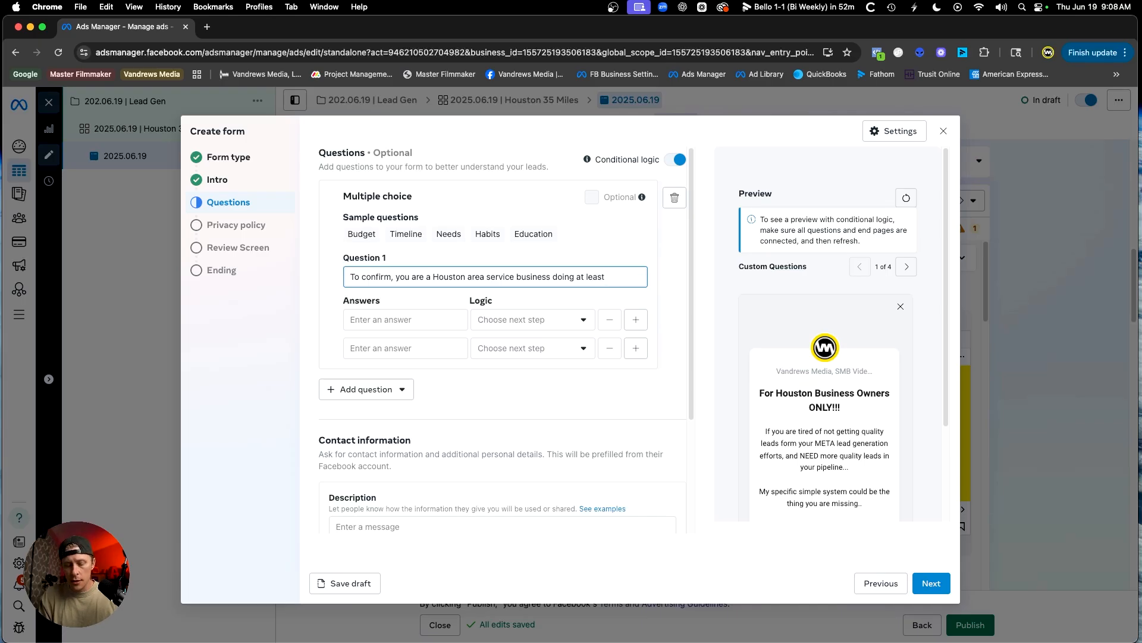
type("$20K/m in revenenue")
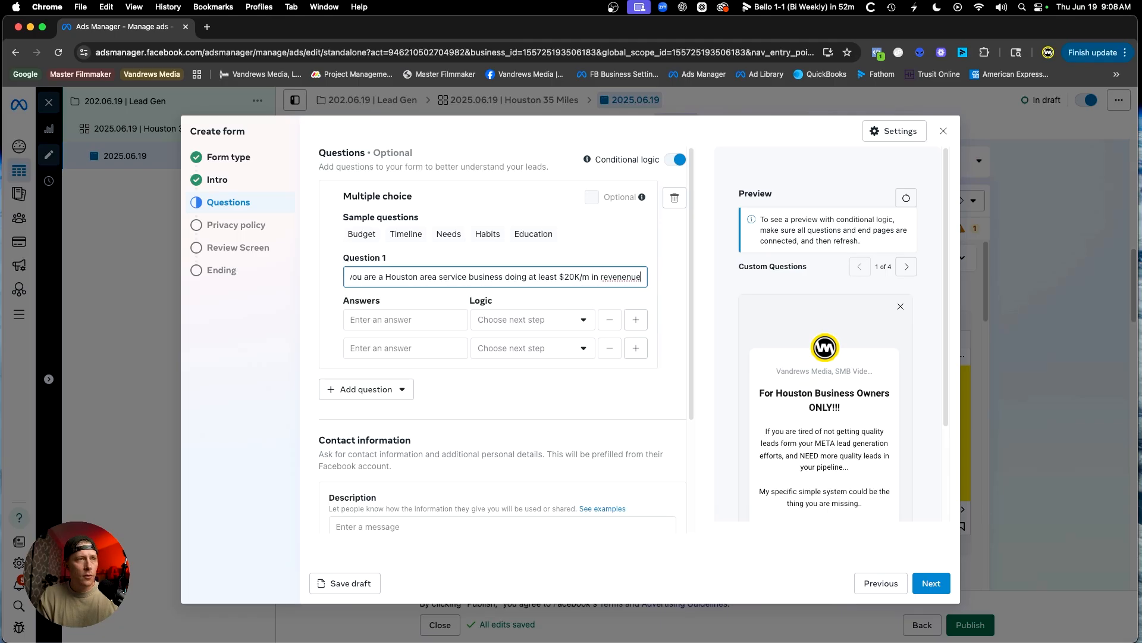
key("BackSpace")
key("BackSpace")
key("BackSpace")
key("BackSpace")
type("ue.")
key("BackSpace")
type("?")
Enter "Yes" and "No" as the two answers to the qualifying question
left_click(371, 320)
type("Yes")
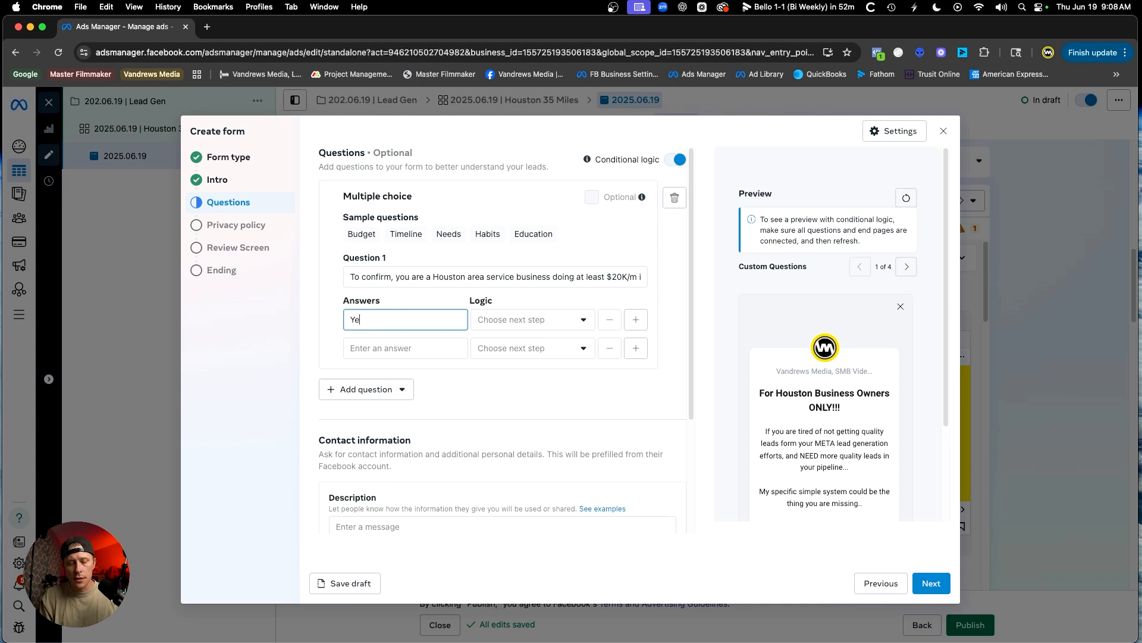
left_click(375, 350)
type("No")
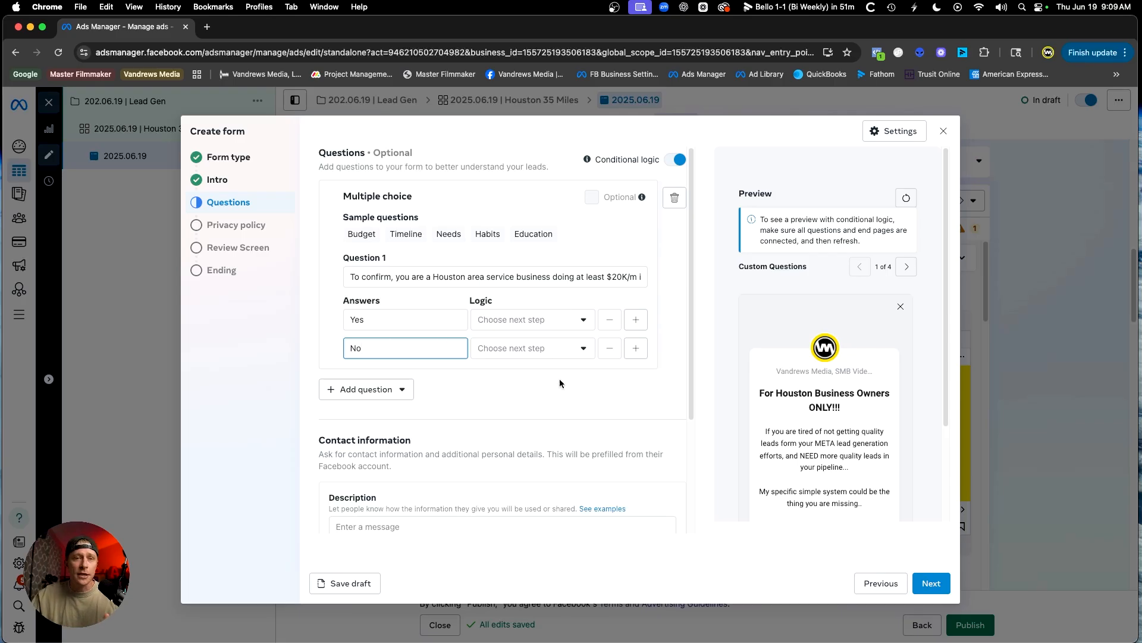
Set the Yes answer to submit the form with the E1 end page for leads, and the No answer to close the form
left_click(527, 324)
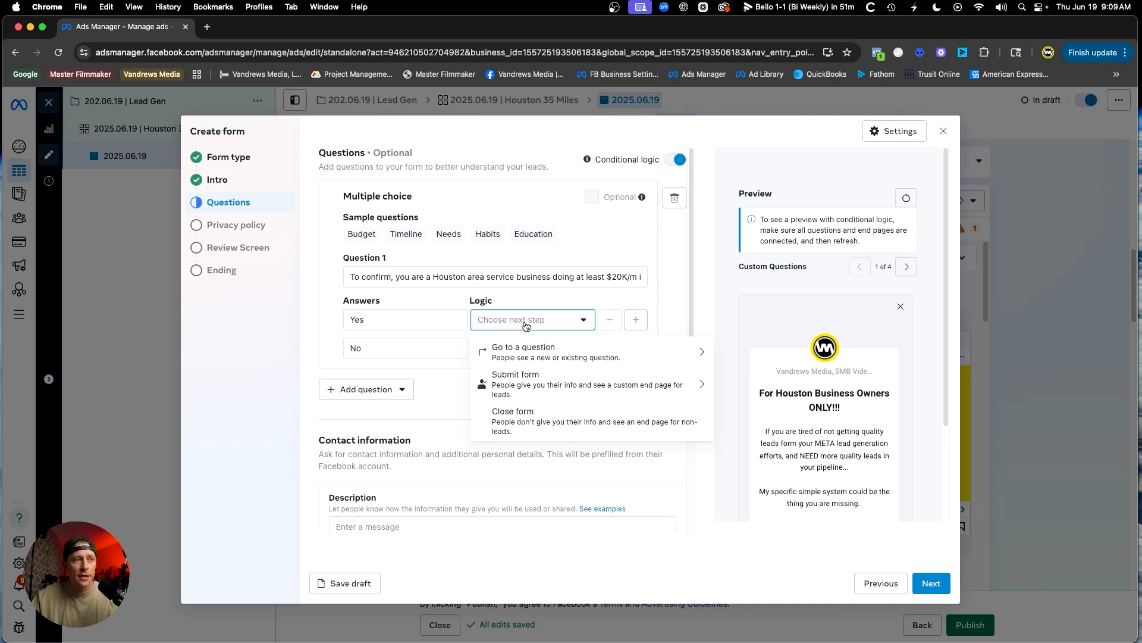
left_click(522, 388)
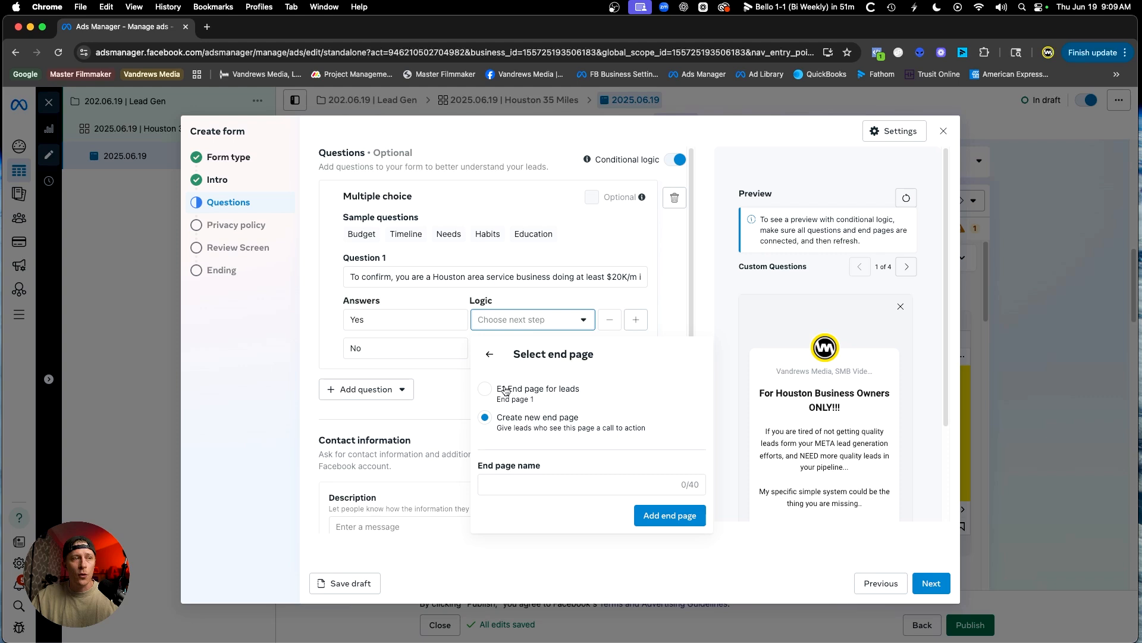
left_click(485, 388)
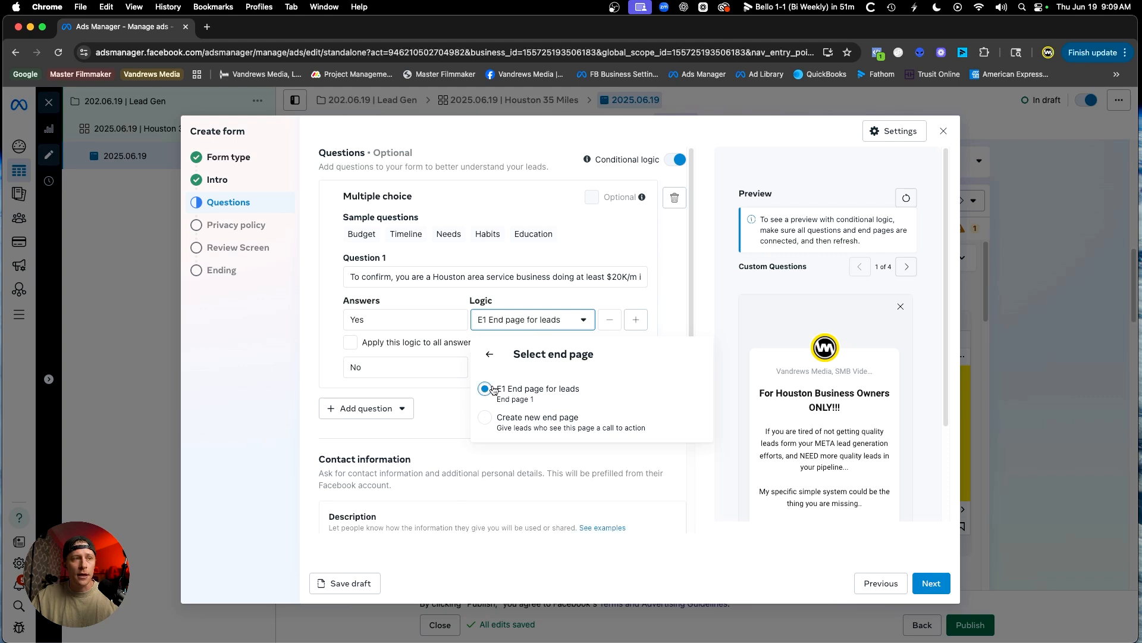
left_click(522, 318)
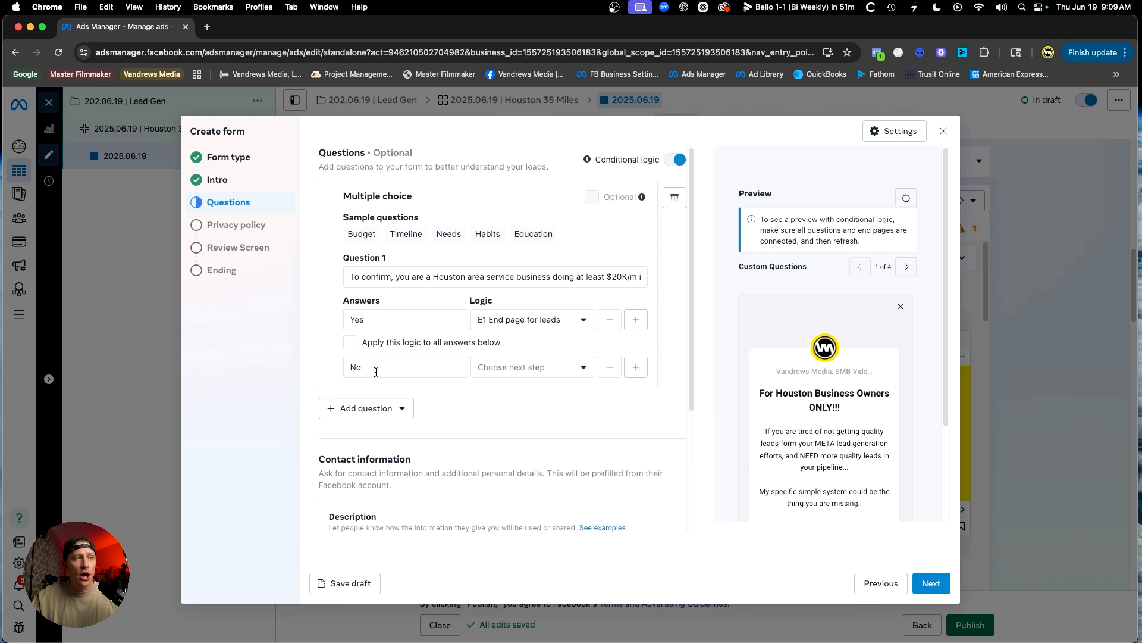
left_click(524, 370)
left_click(531, 483)
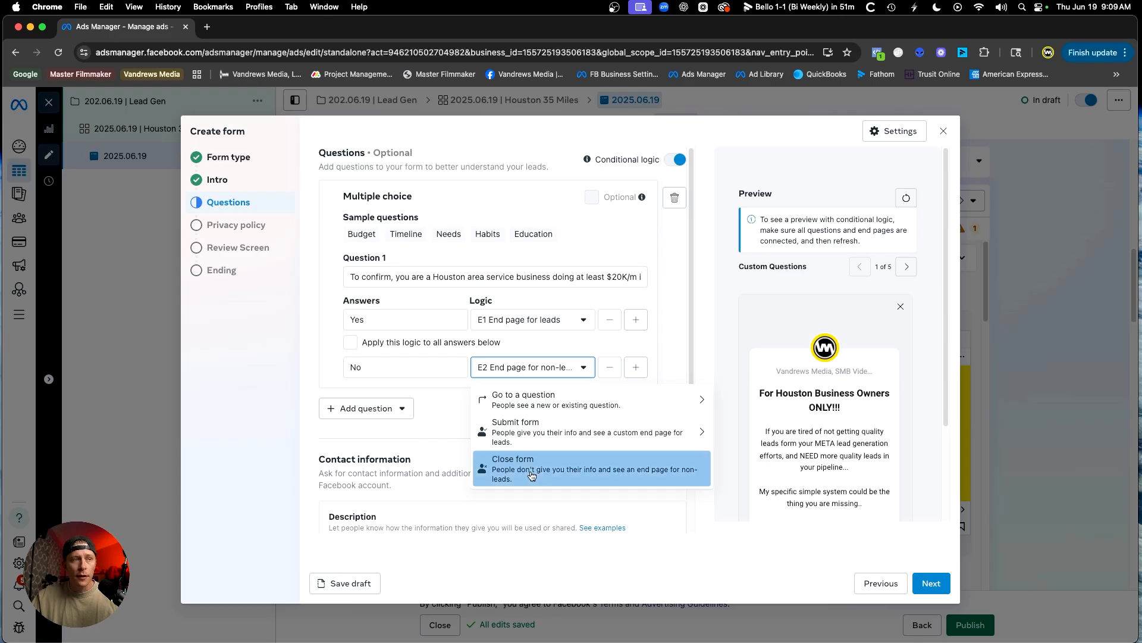
left_click(520, 372)
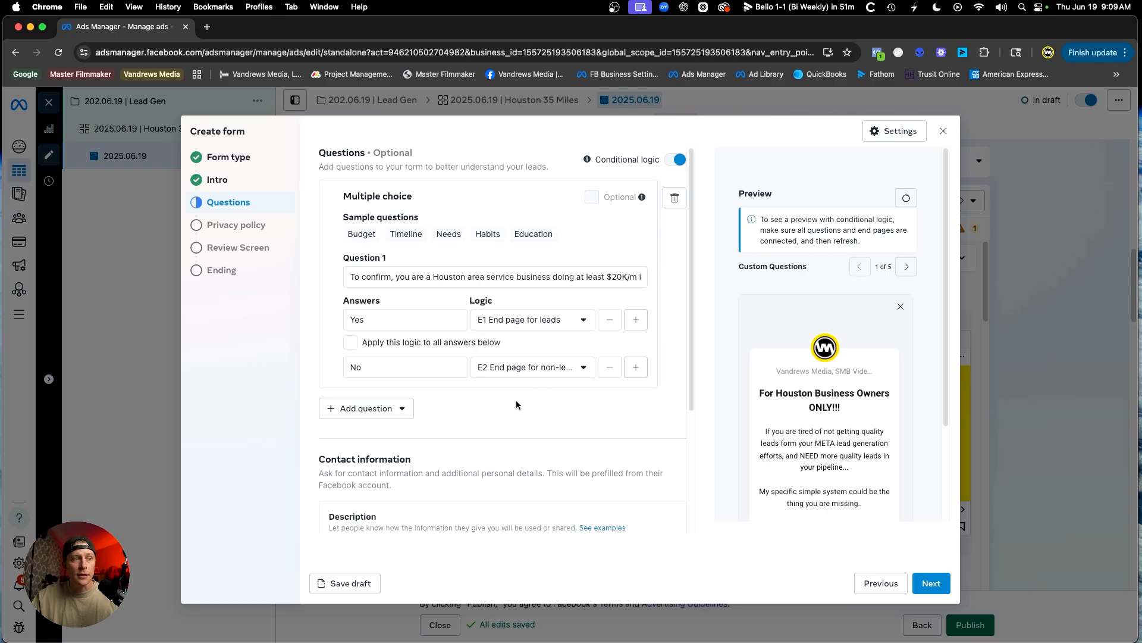
Enter the contact information description "Please make sure your information below is accurate to qualify for our service."
scroll(474, 455, "down", 3)
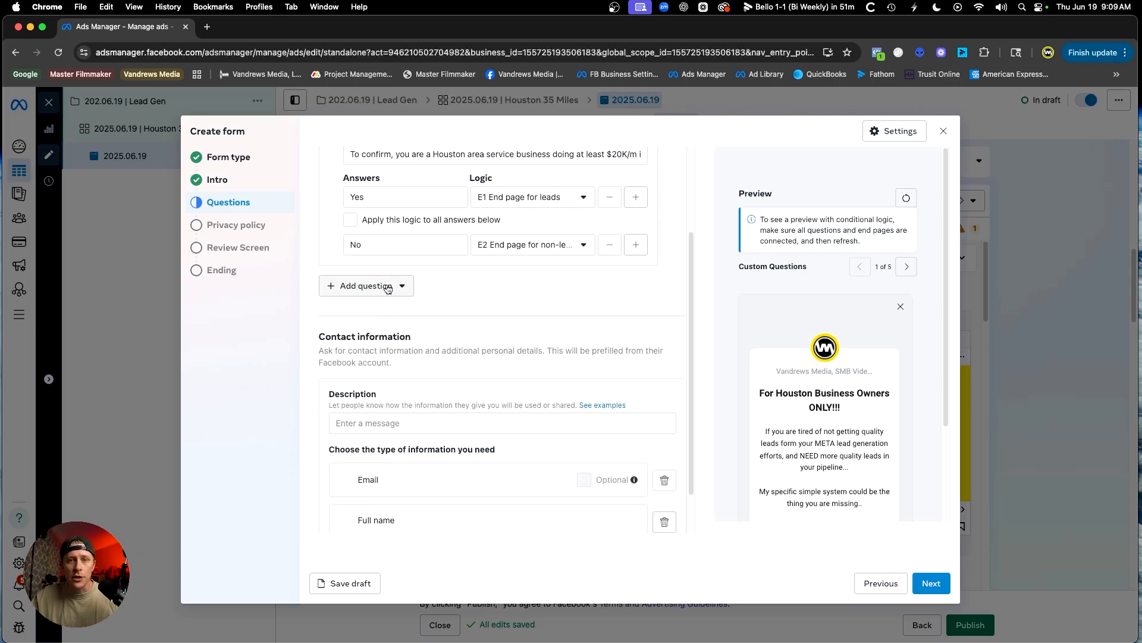
scroll(455, 285, "up", 3)
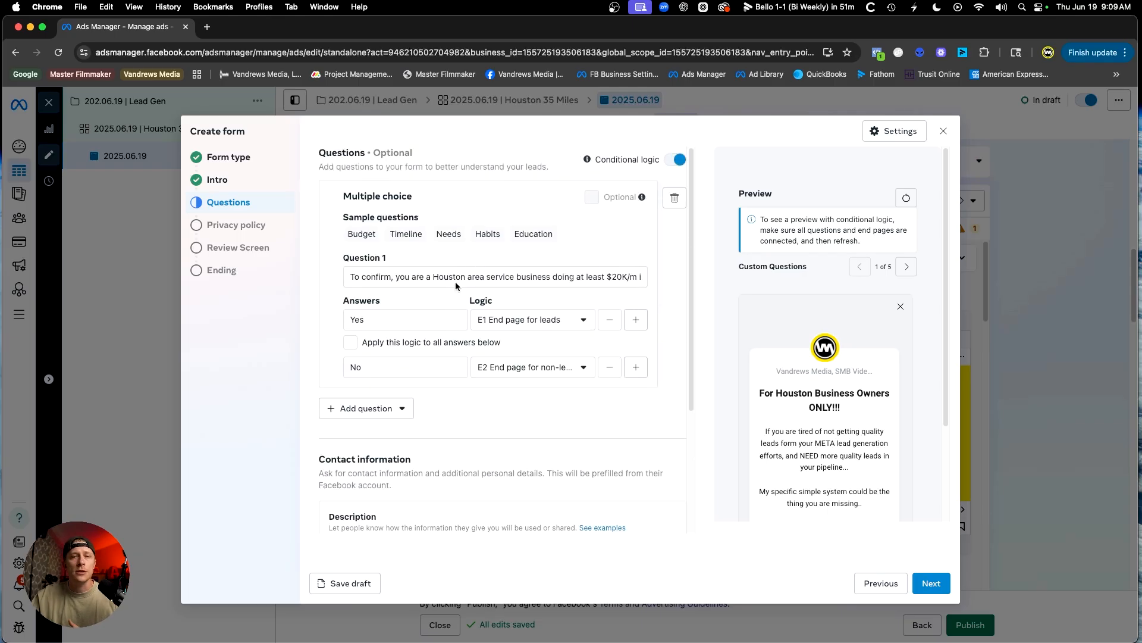
scroll(447, 455, "down", 3)
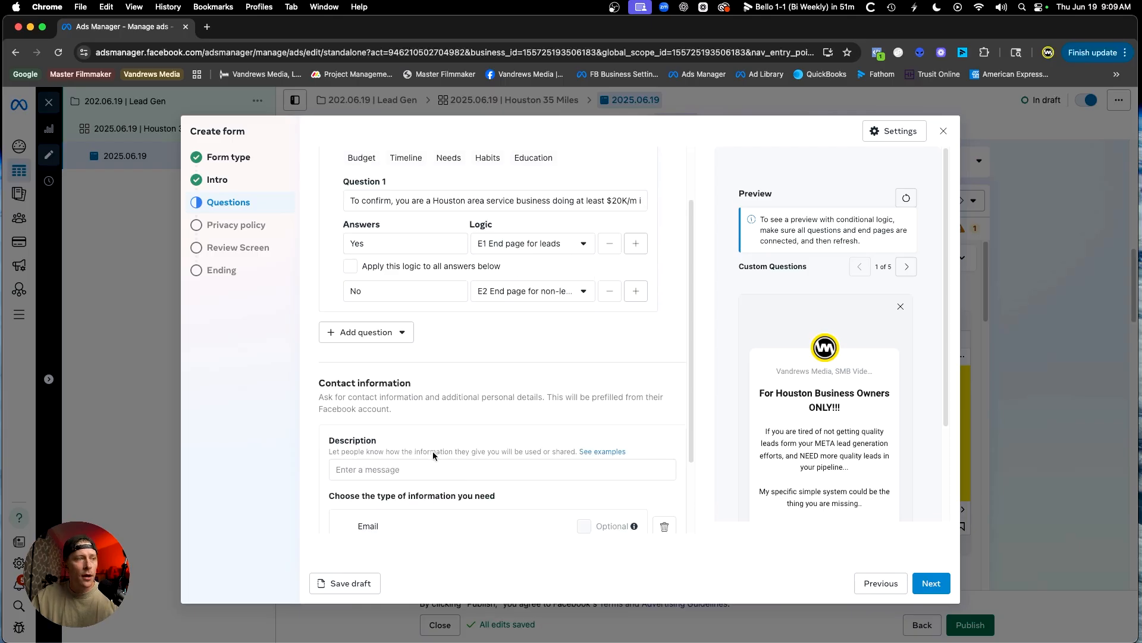
left_click(375, 436)
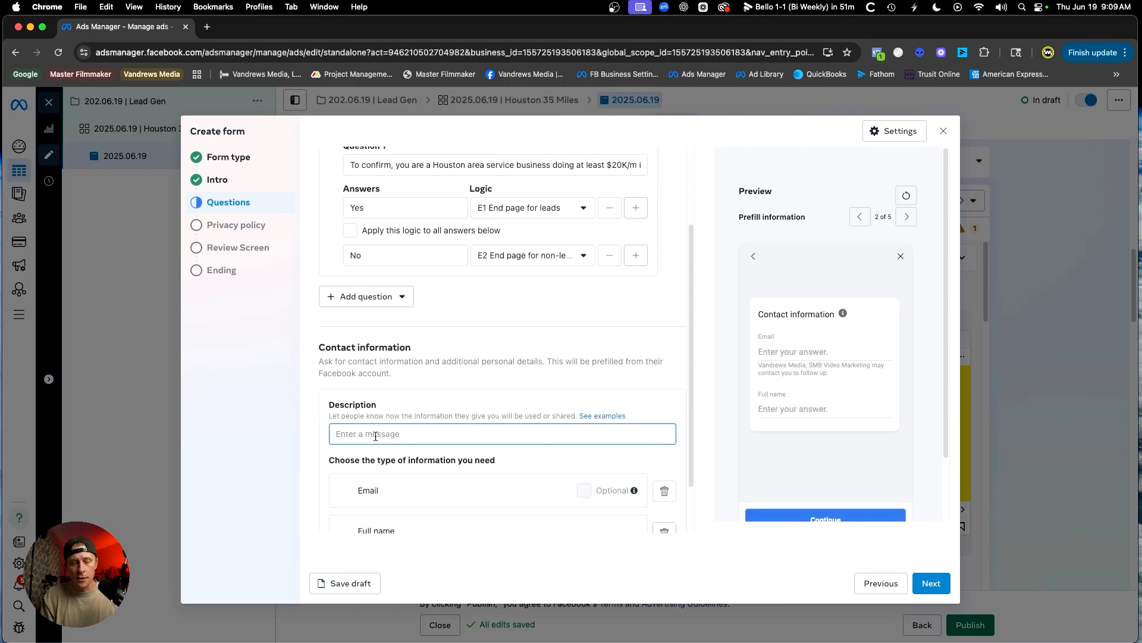
type("Plea")
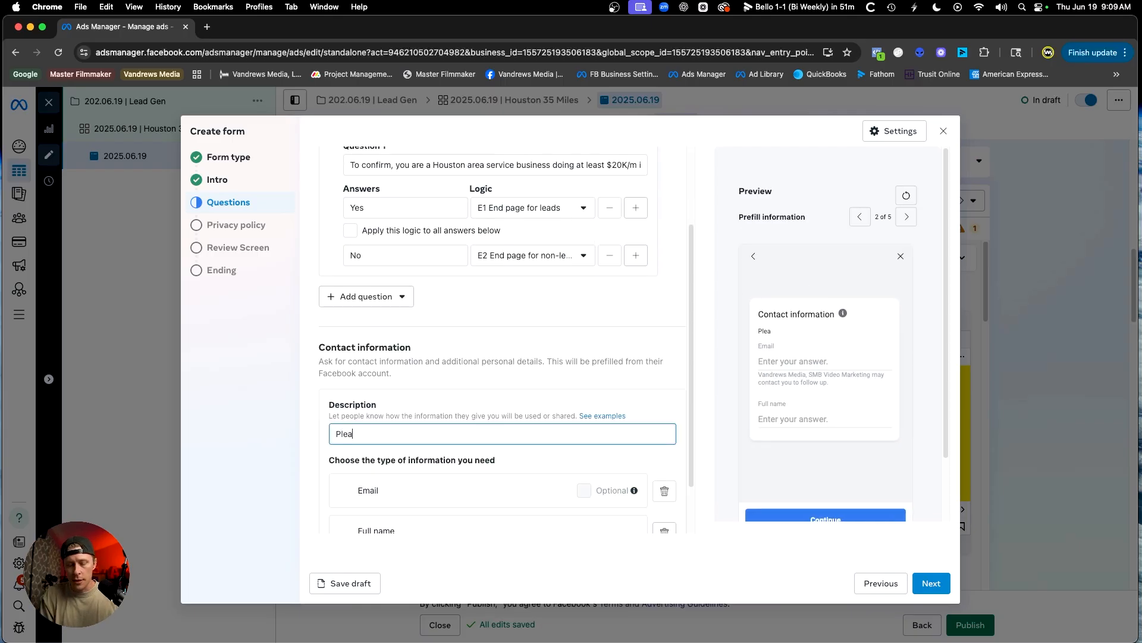
type("se make sure your")
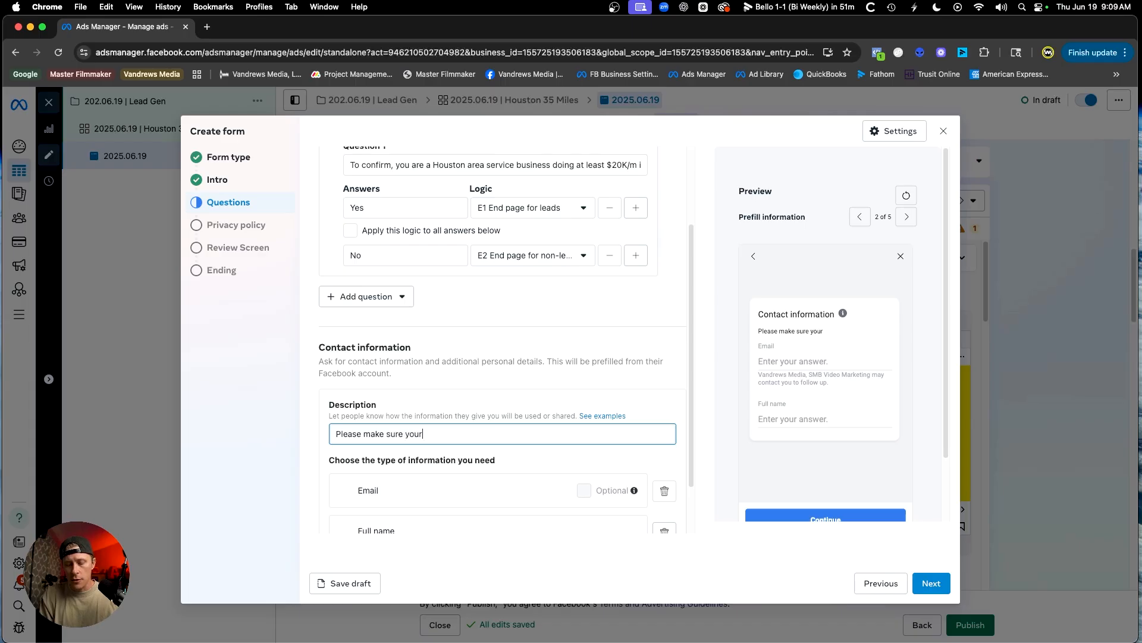
type(" information b")
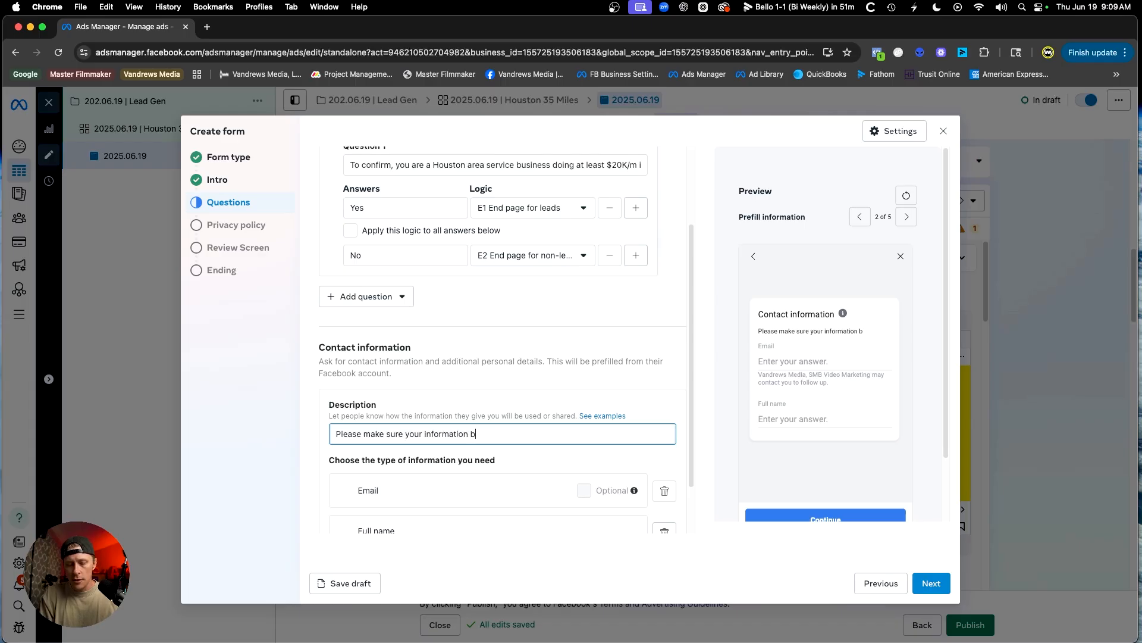
type("elow is accurate to")
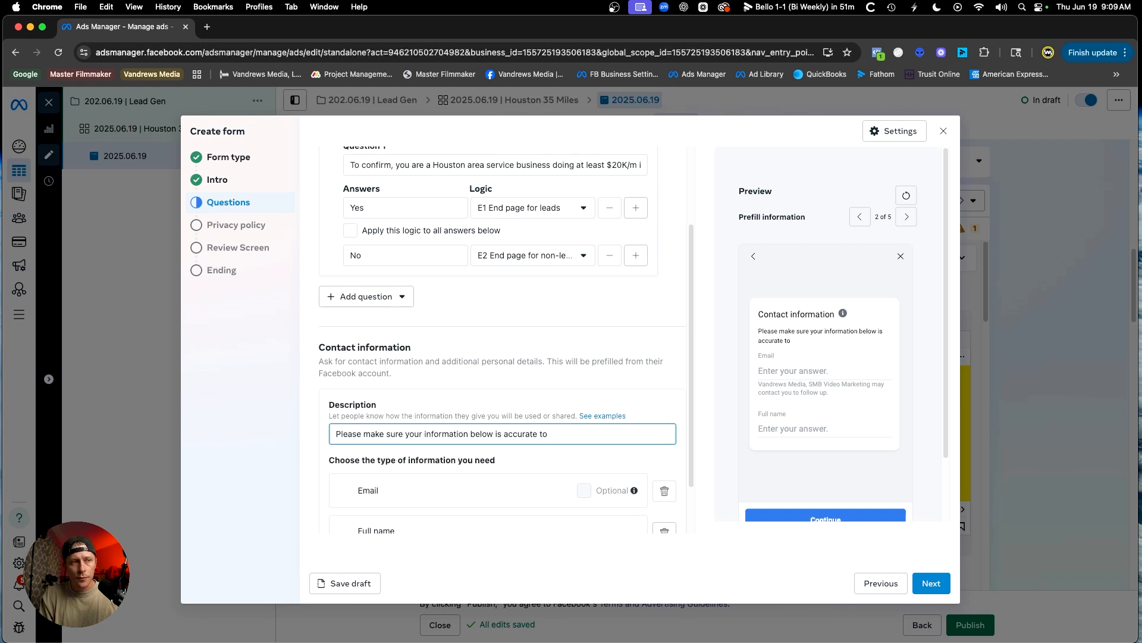
type("qualify for ")
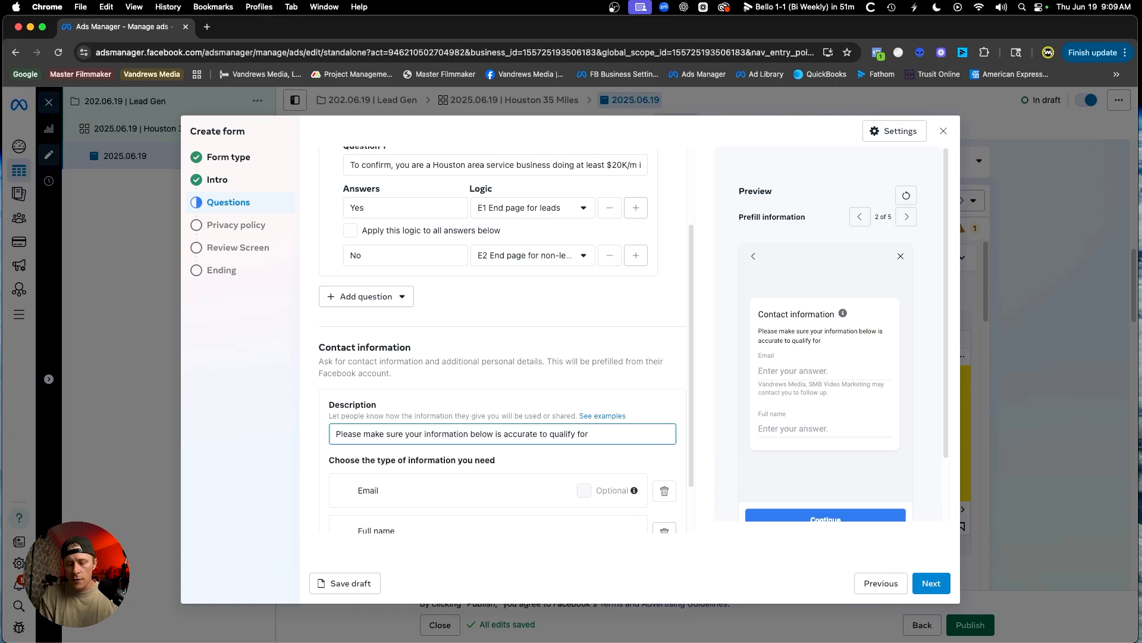
type("our service.")
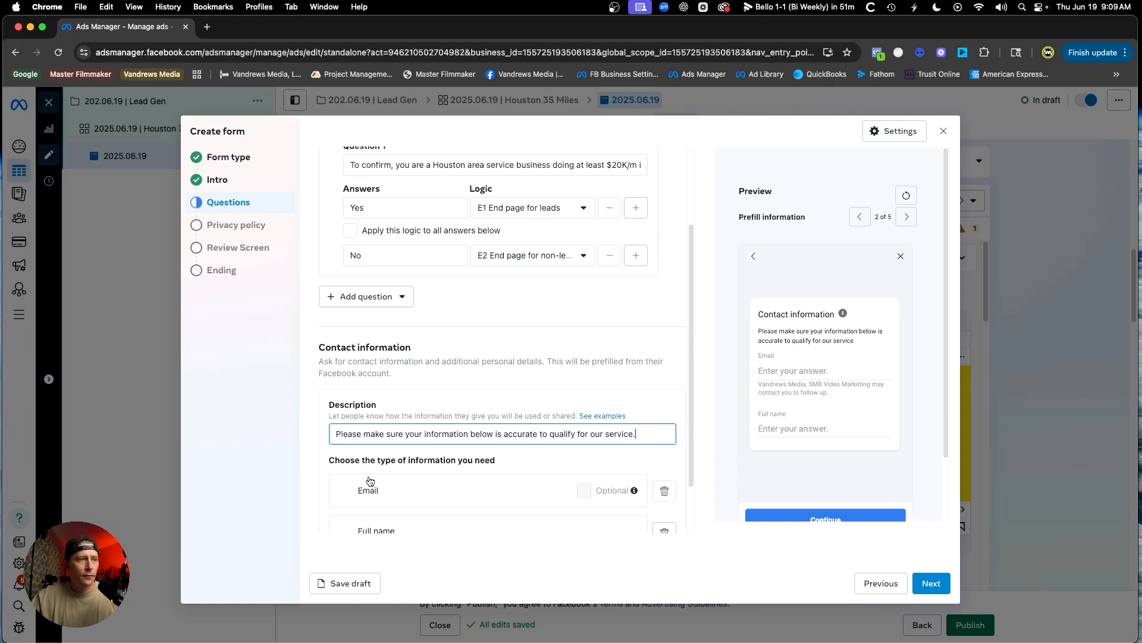
Add the Phone number contact field and the Company name work field to the requested contact information
scroll(362, 486, "down", 2)
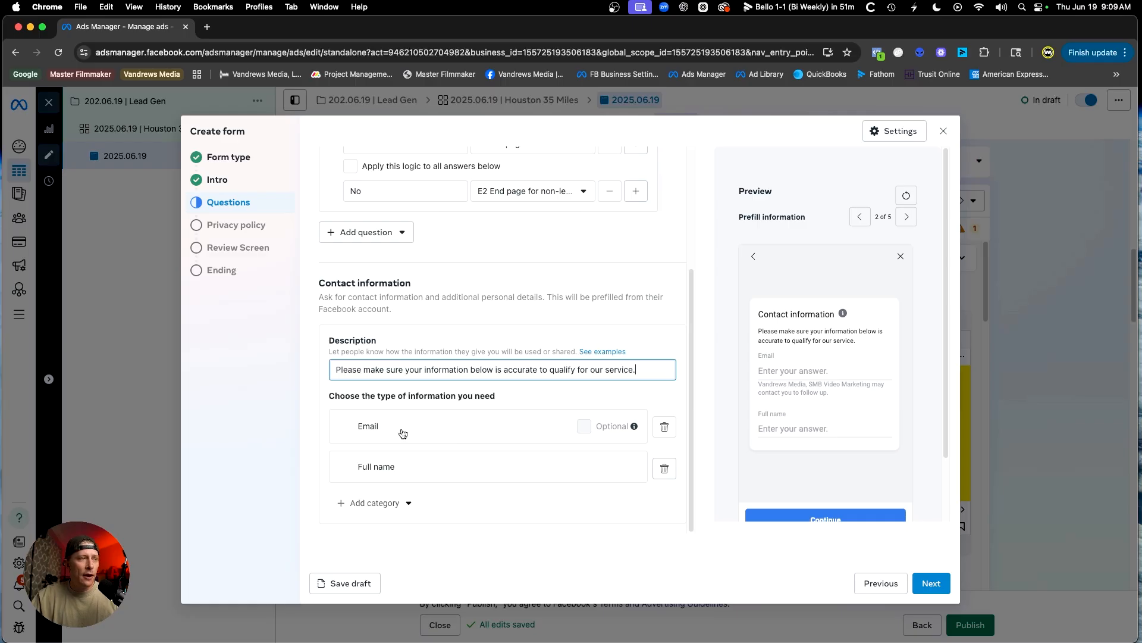
left_click(374, 504)
mouse_move(377, 407)
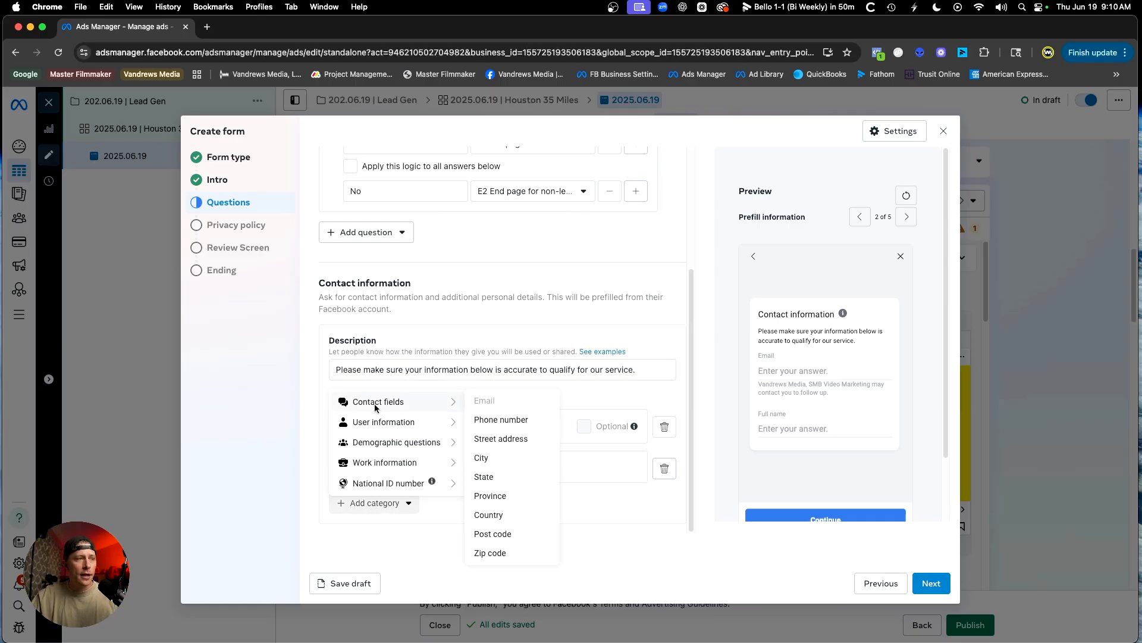
left_click(527, 424)
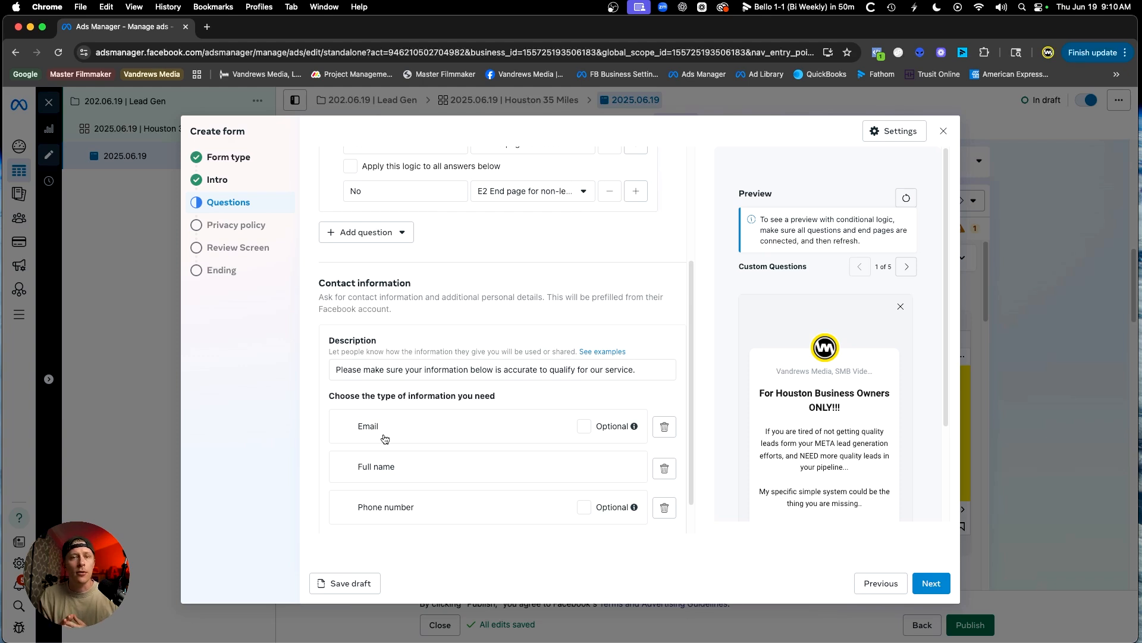
scroll(385, 439, "down", 1)
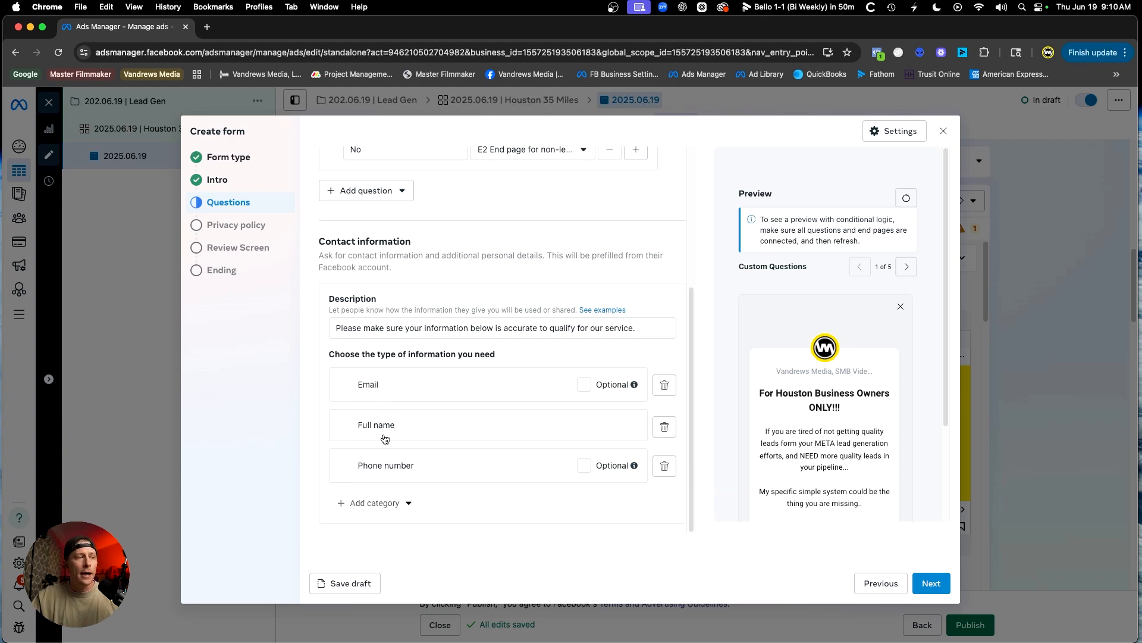
left_click(408, 502)
mouse_move(386, 463)
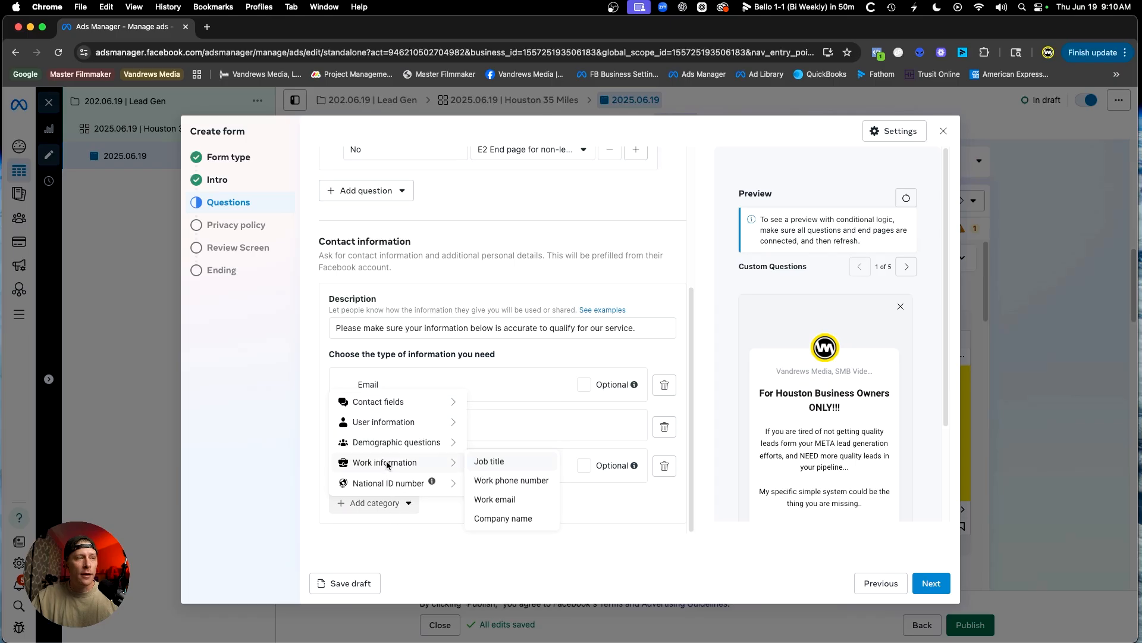
left_click(489, 519)
scroll(415, 452, "down", 1)
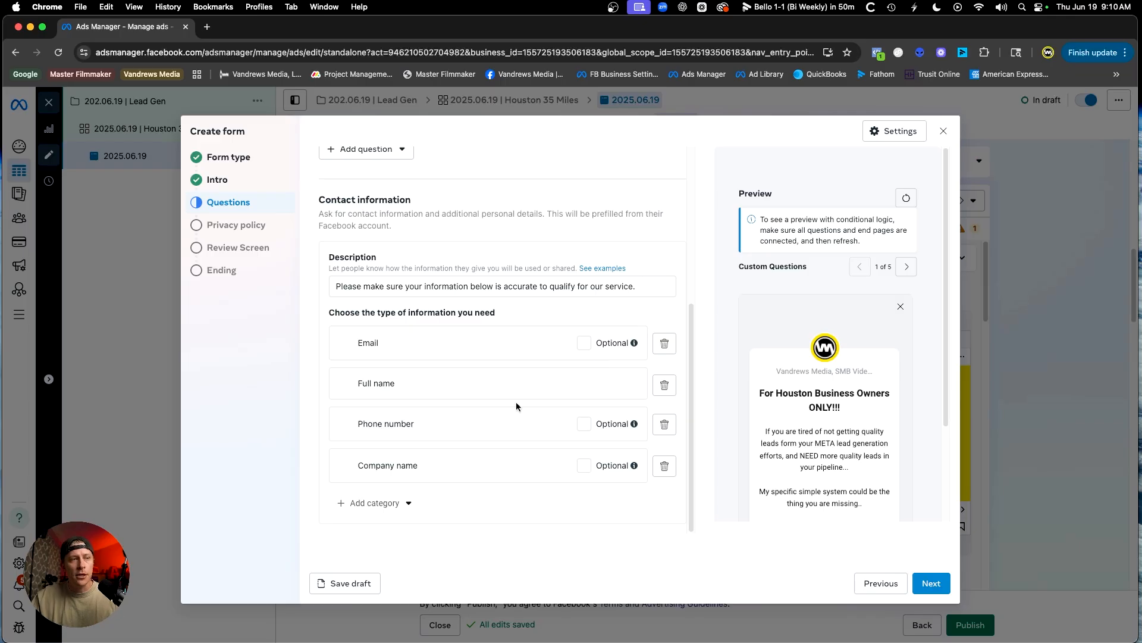
Continue the form to the privacy policy section and open the Privacy Policy Generator from termsfeed.com in a new browser tab
left_click(931, 583)
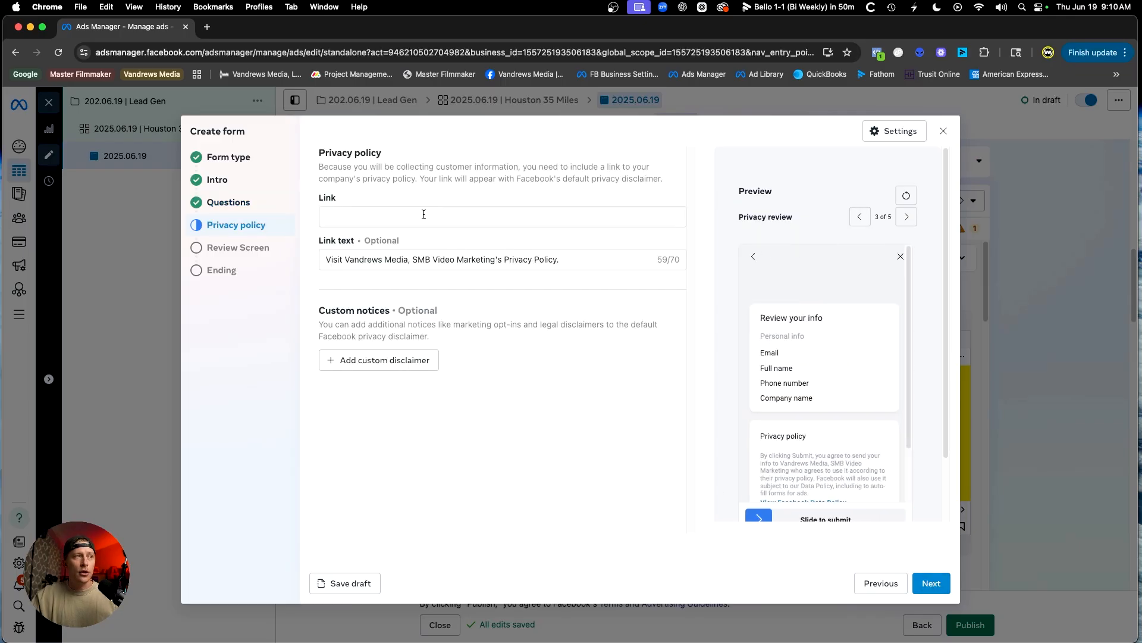
left_click(424, 214)
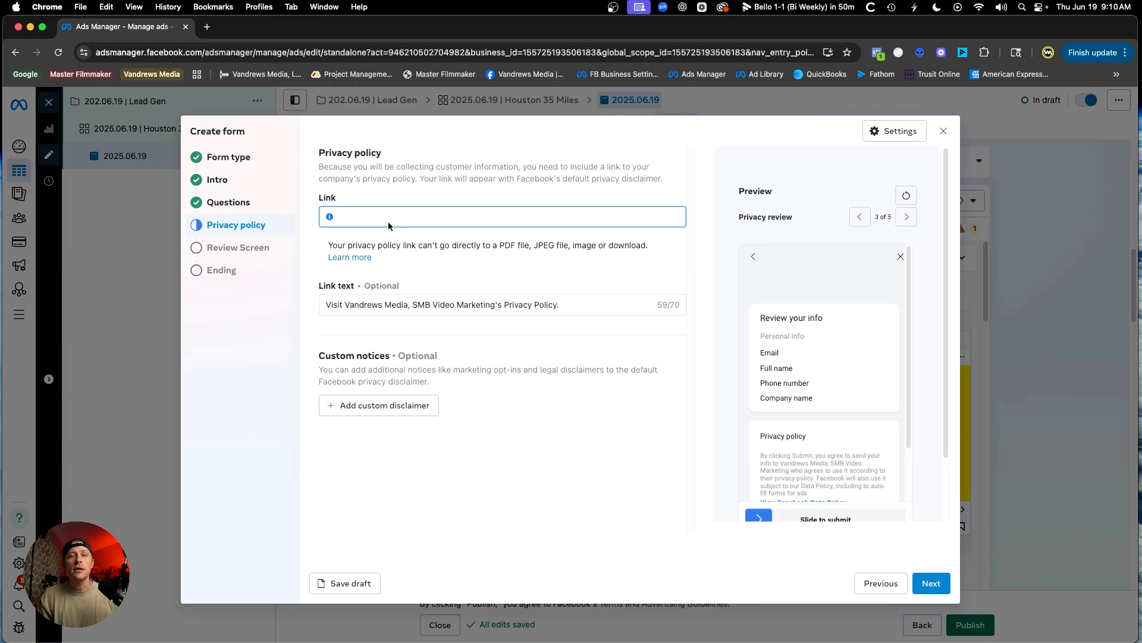
left_click(208, 27)
left_click(236, 52)
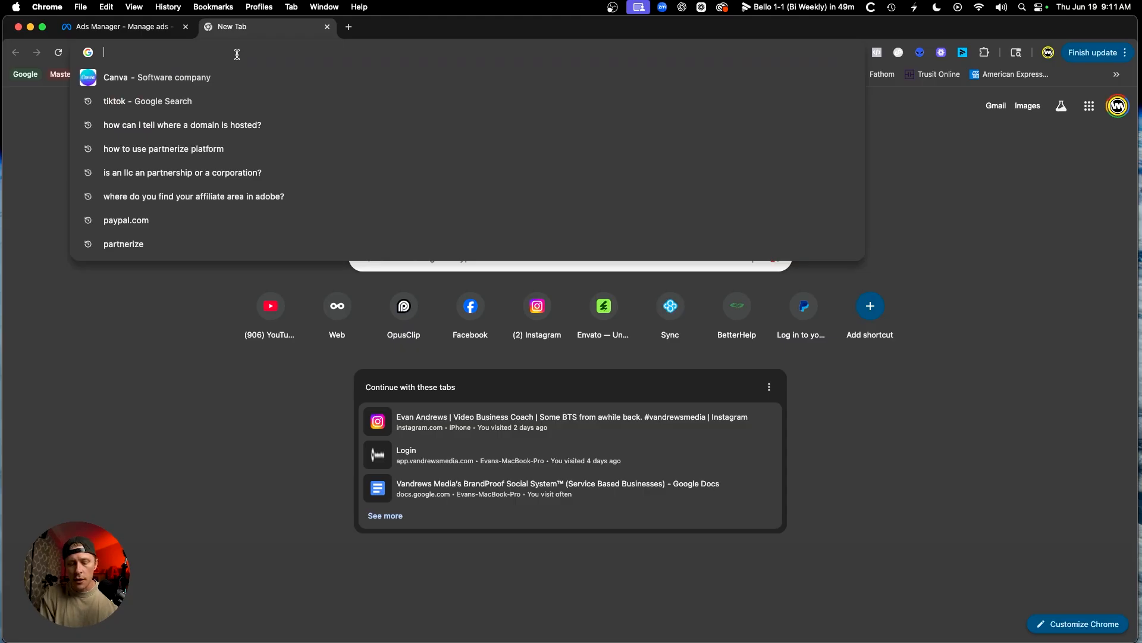
type("termsfeed")
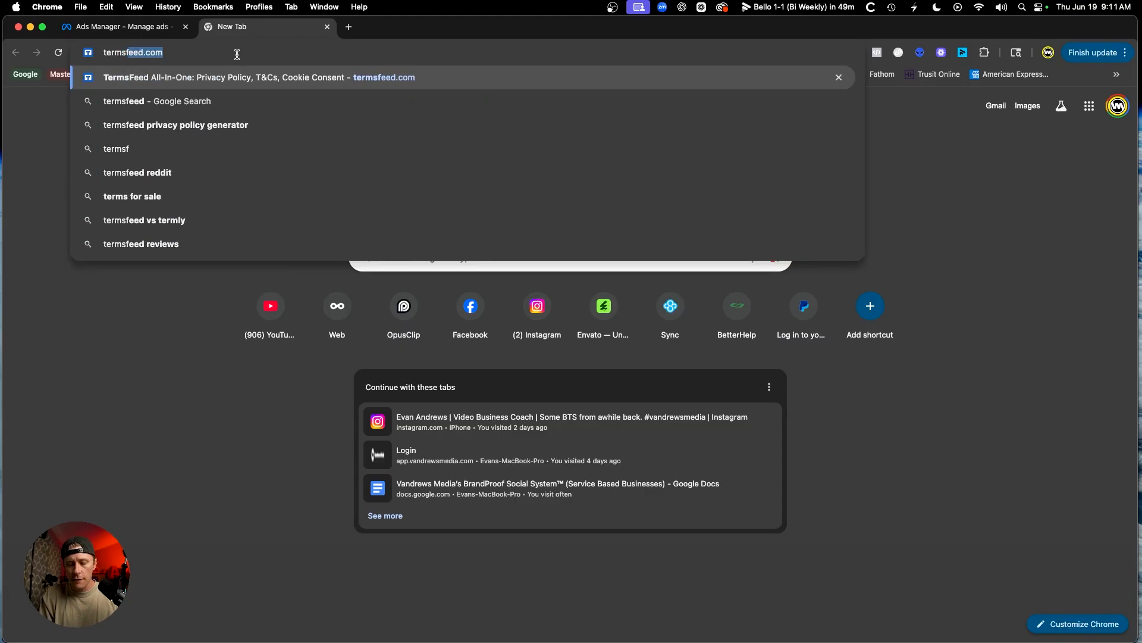
type(".com")
key("Return")
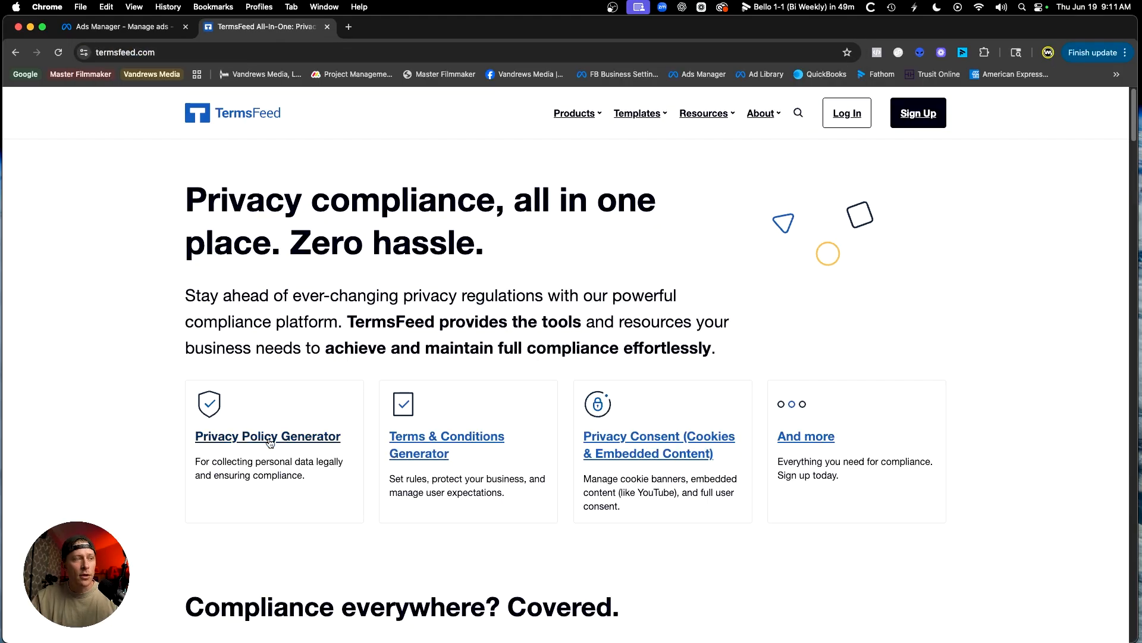
left_click(299, 441)
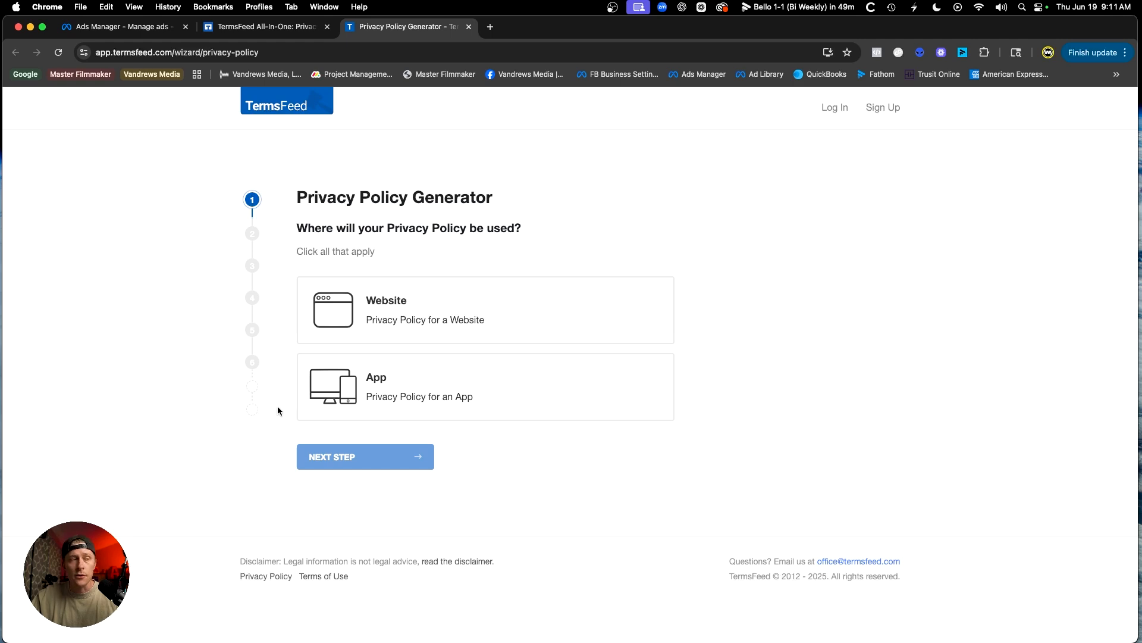
Return to the Ads Manager form and advance past the privacy policy and review screen to the ending pages
left_click(144, 31)
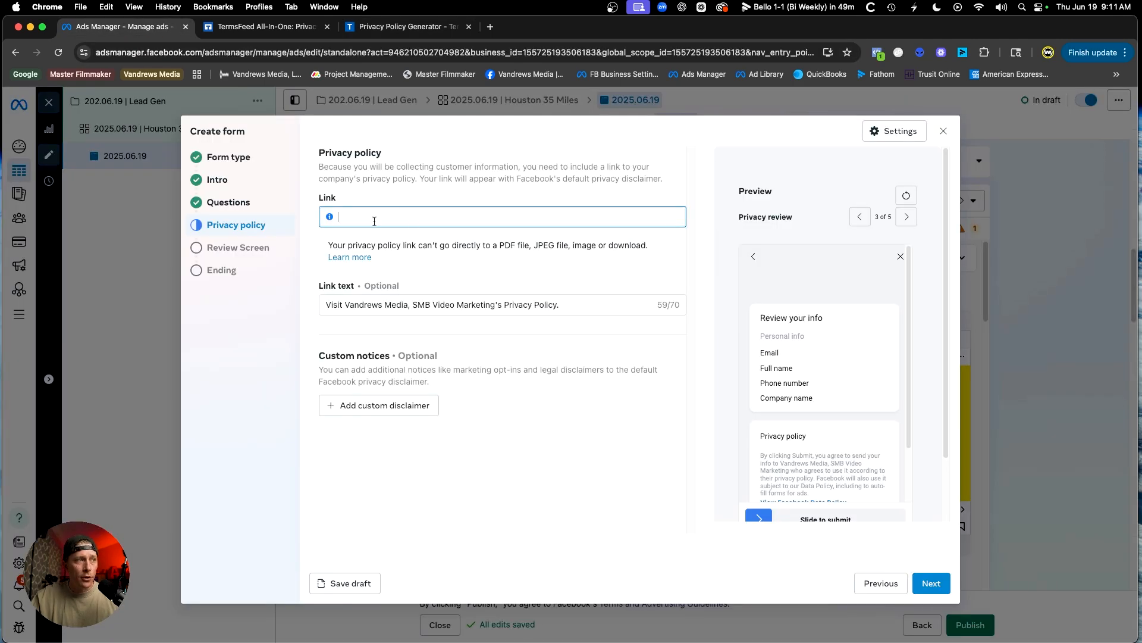
left_click(931, 583)
scroll(769, 403, "down", 2)
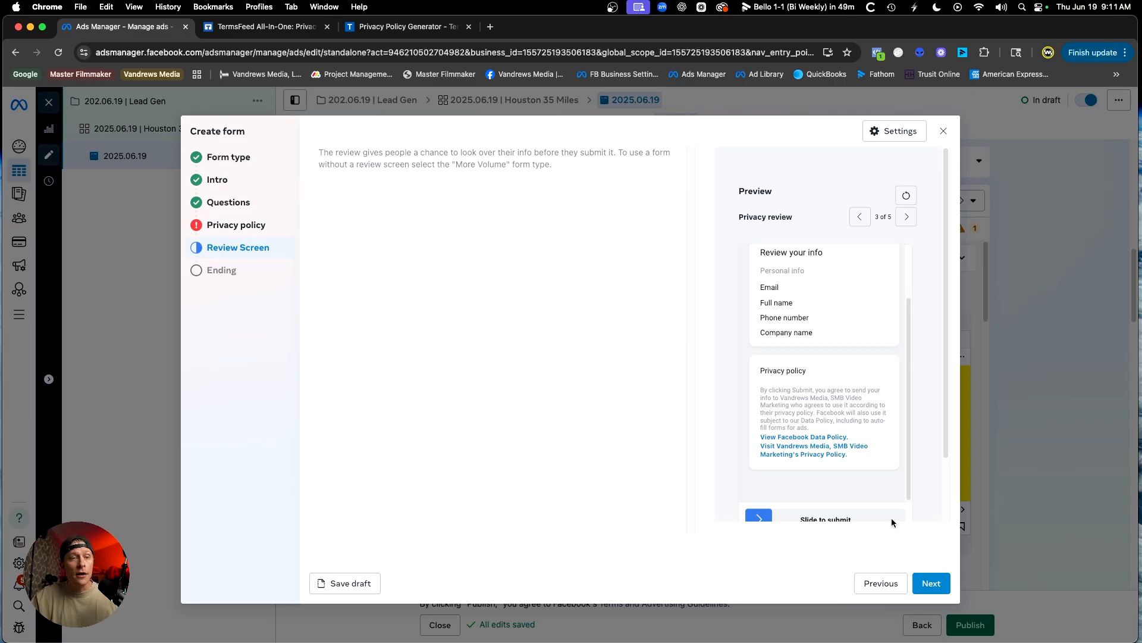
left_click(929, 588)
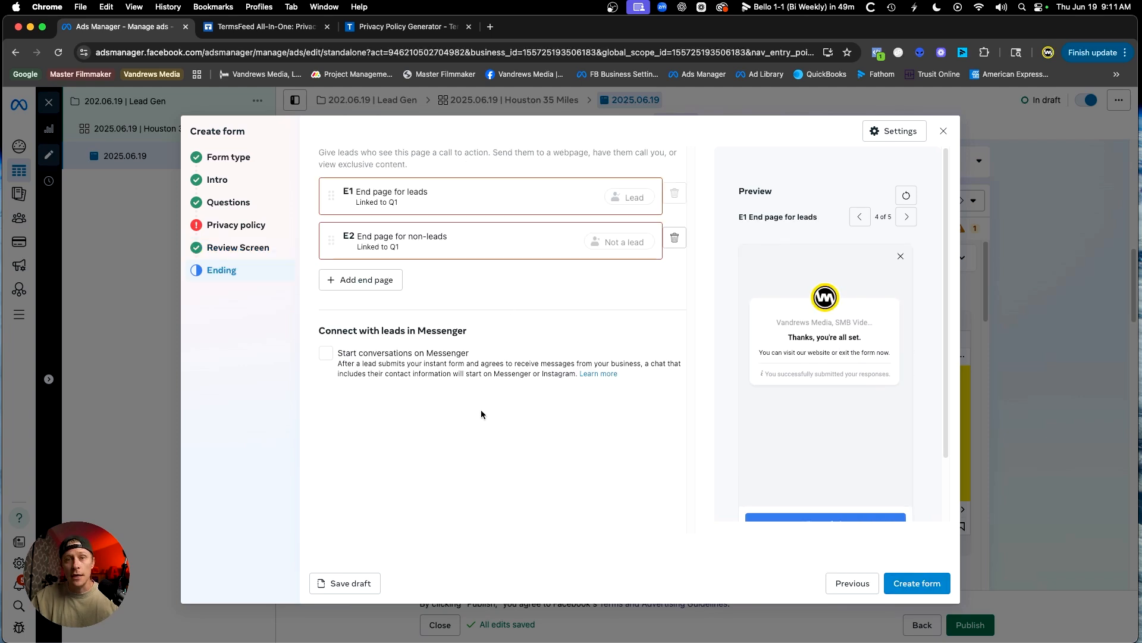
Set the headline of the E1 end page for leads to "WAIT! You are not done just yet!"
left_click(466, 204)
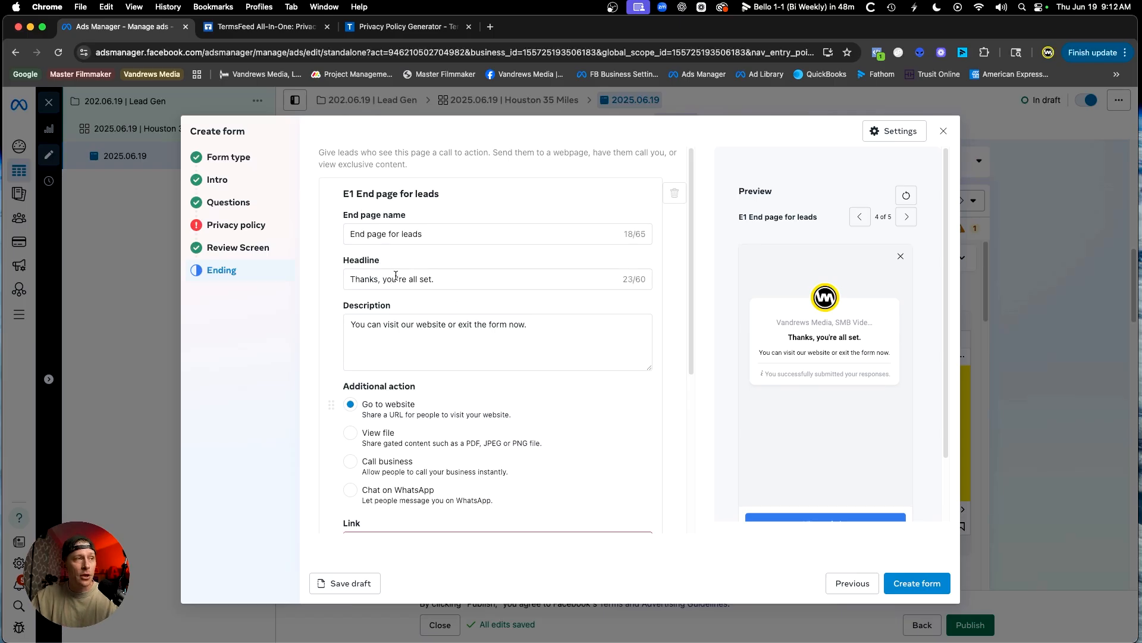
left_click_drag(453, 285, 327, 275)
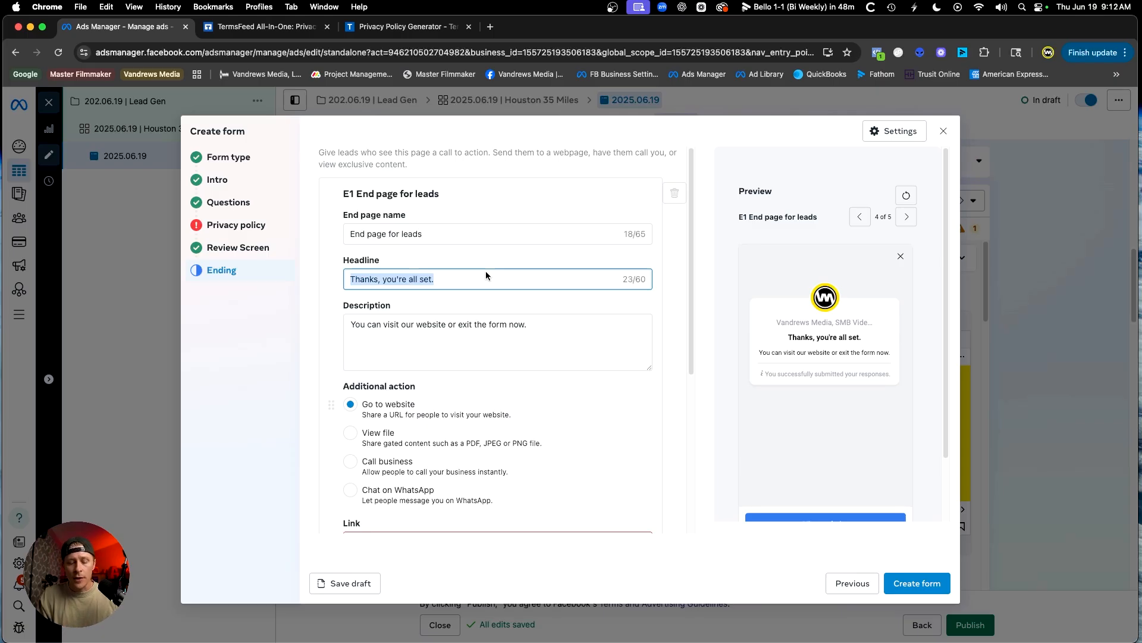
type("WAIT! ")
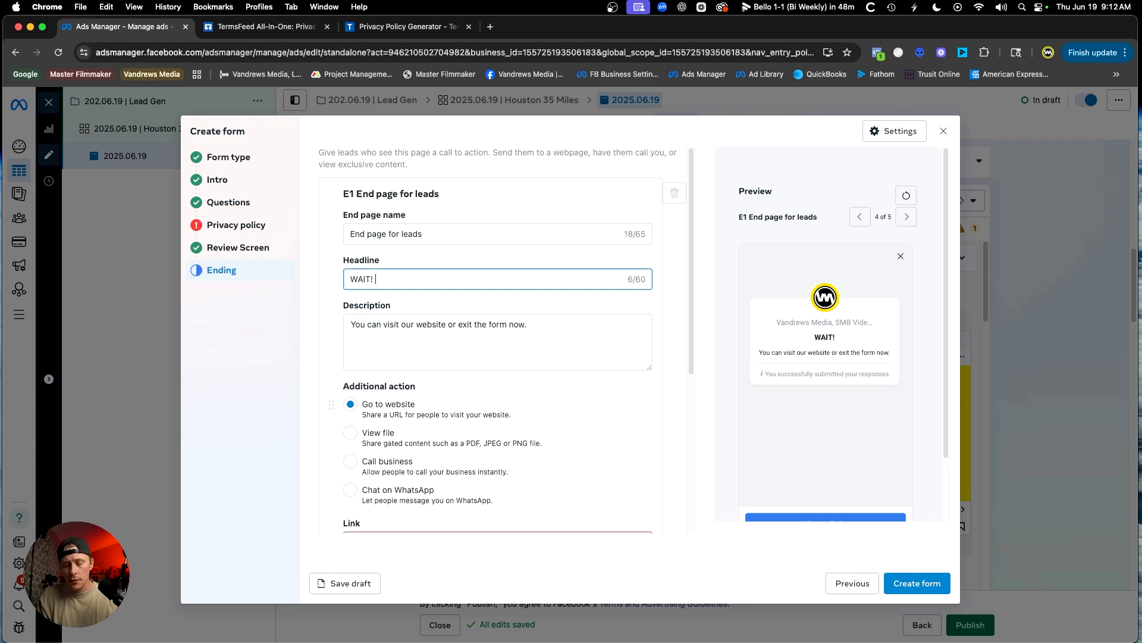
type("You")
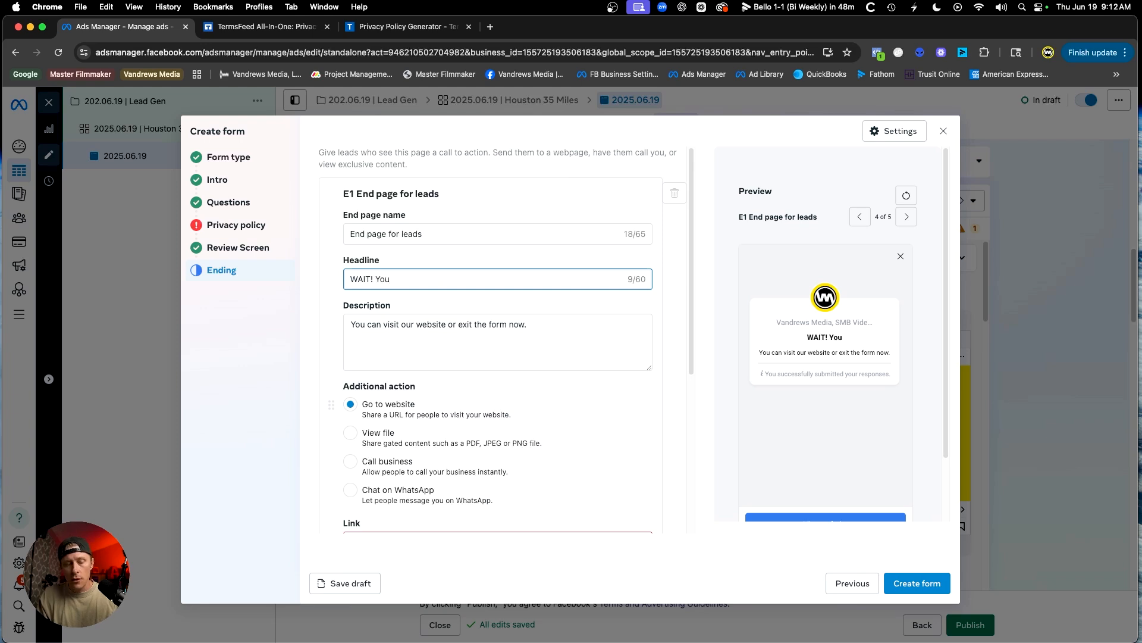
type(" are not ")
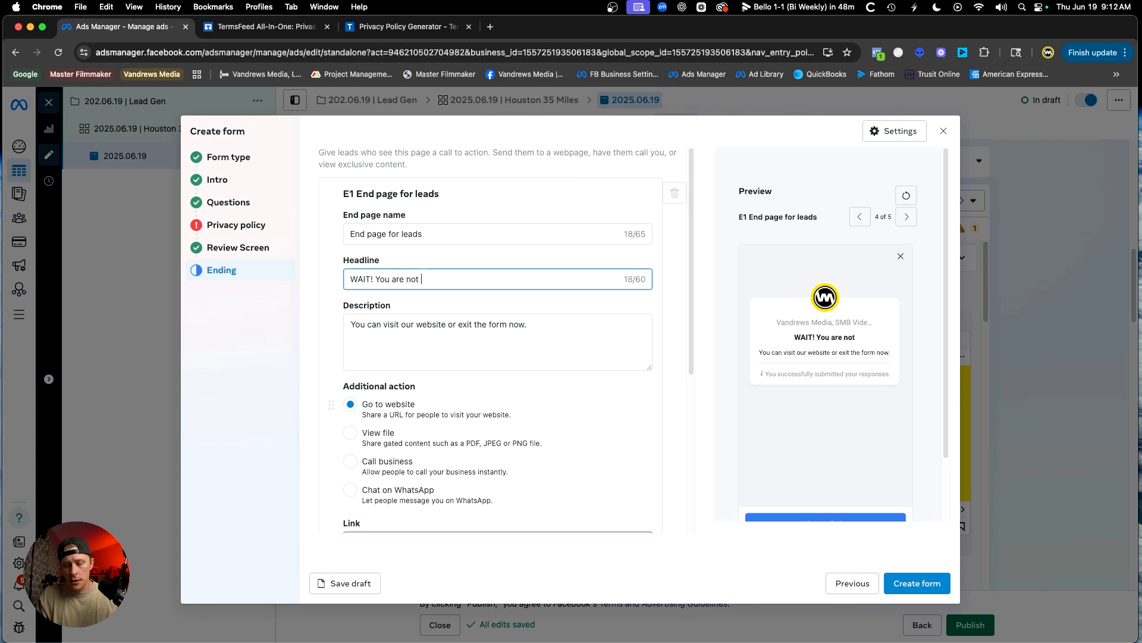
type("done ")
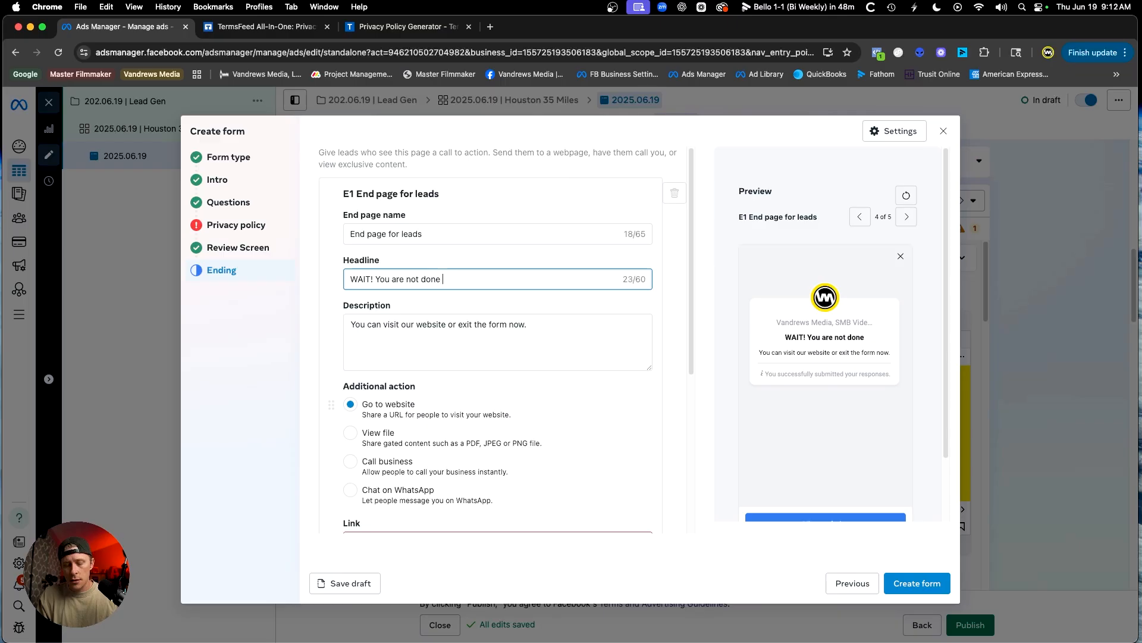
type("just yet!")
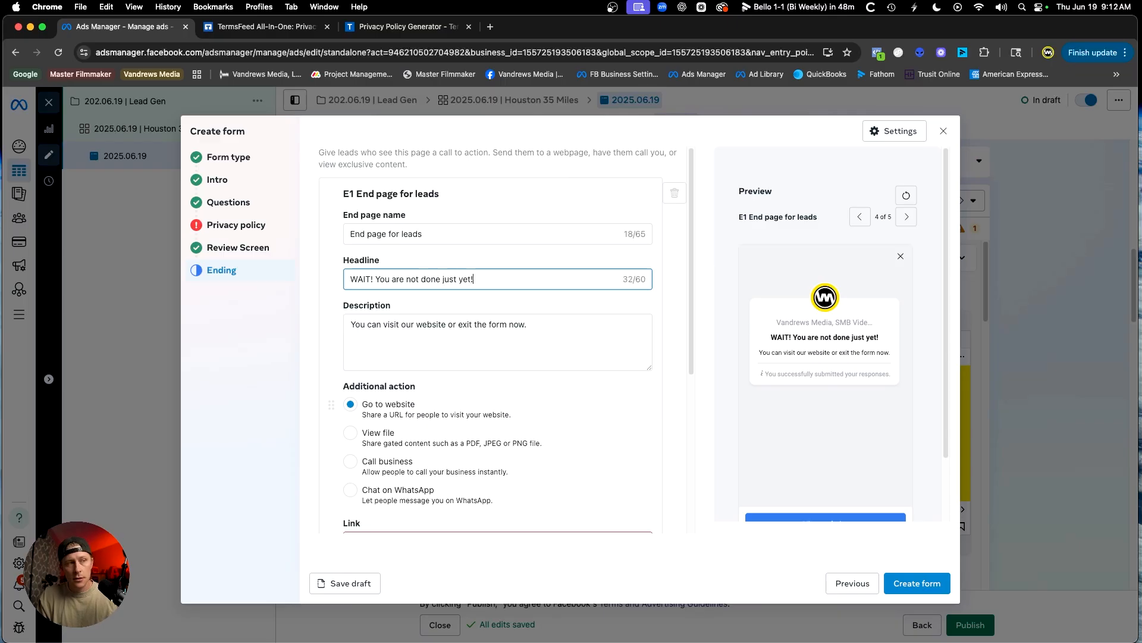
Replace the E1 description with "Click the blue button below and schedule your free no obligation call to speak with me directly."
left_click_drag(542, 328, 348, 327)
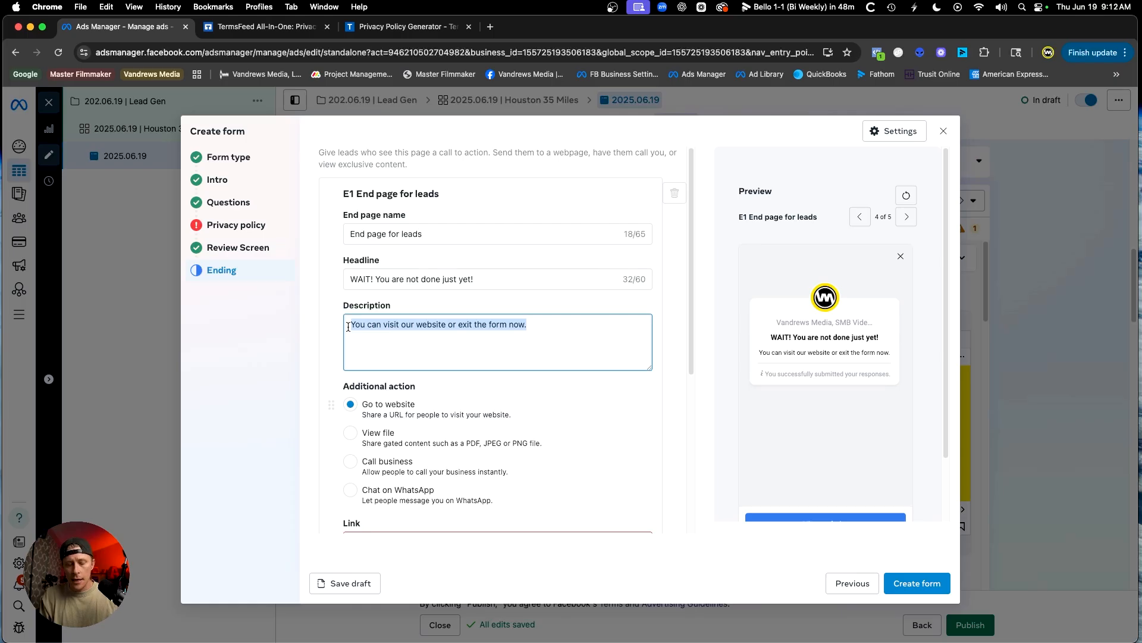
type("Click the blue button below and schedule your ")
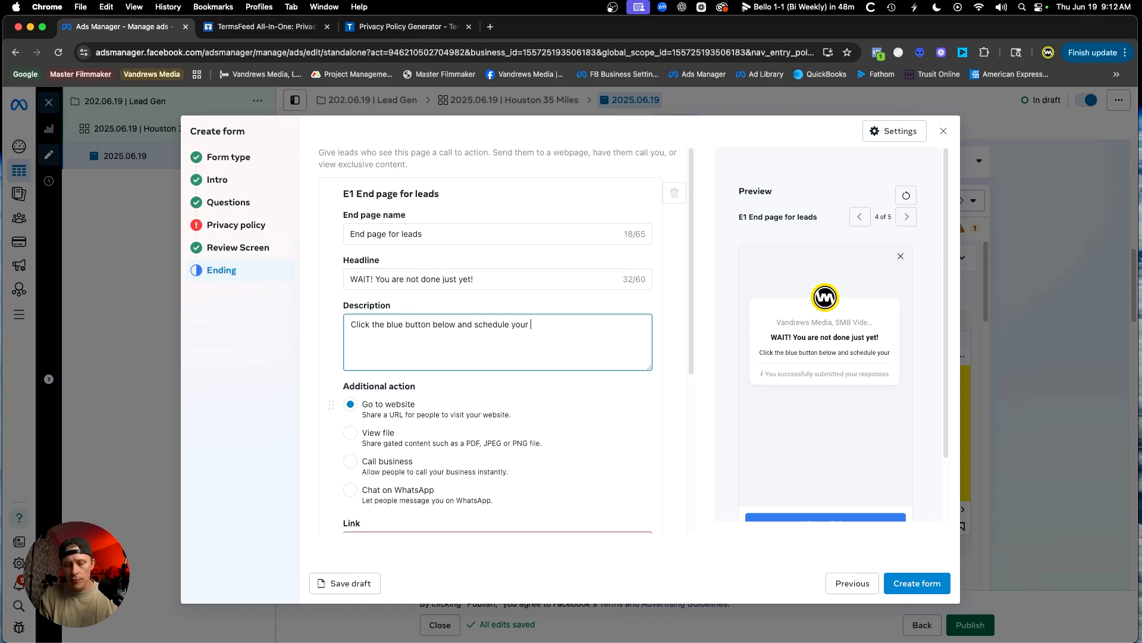
type("free no ")
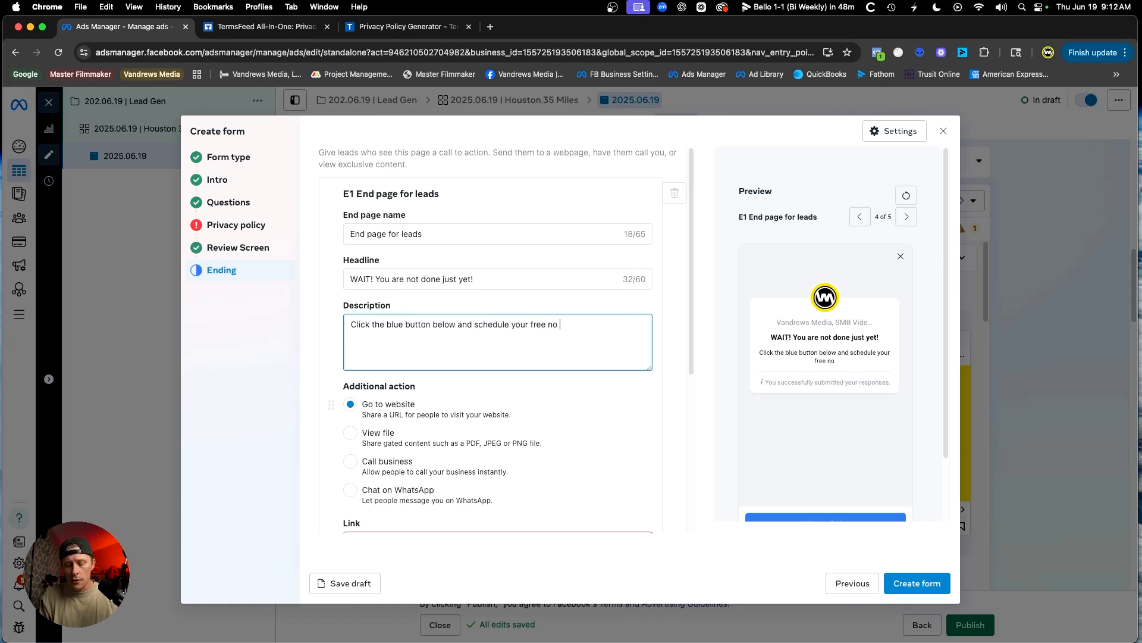
type("obligation call to")
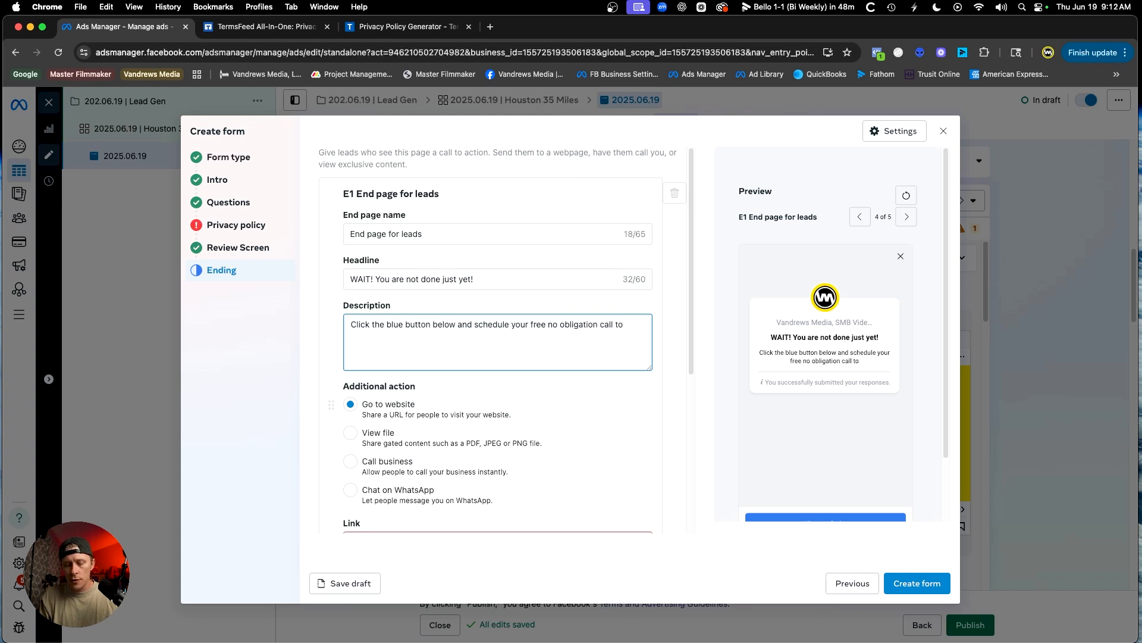
type(" speak wi")
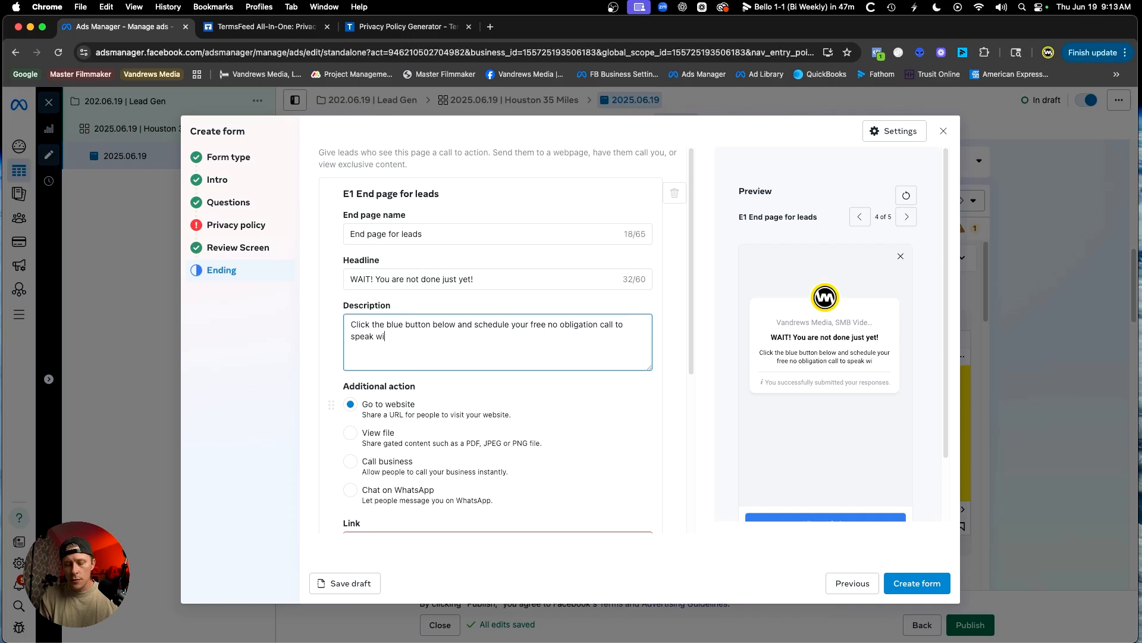
type("th me direct")
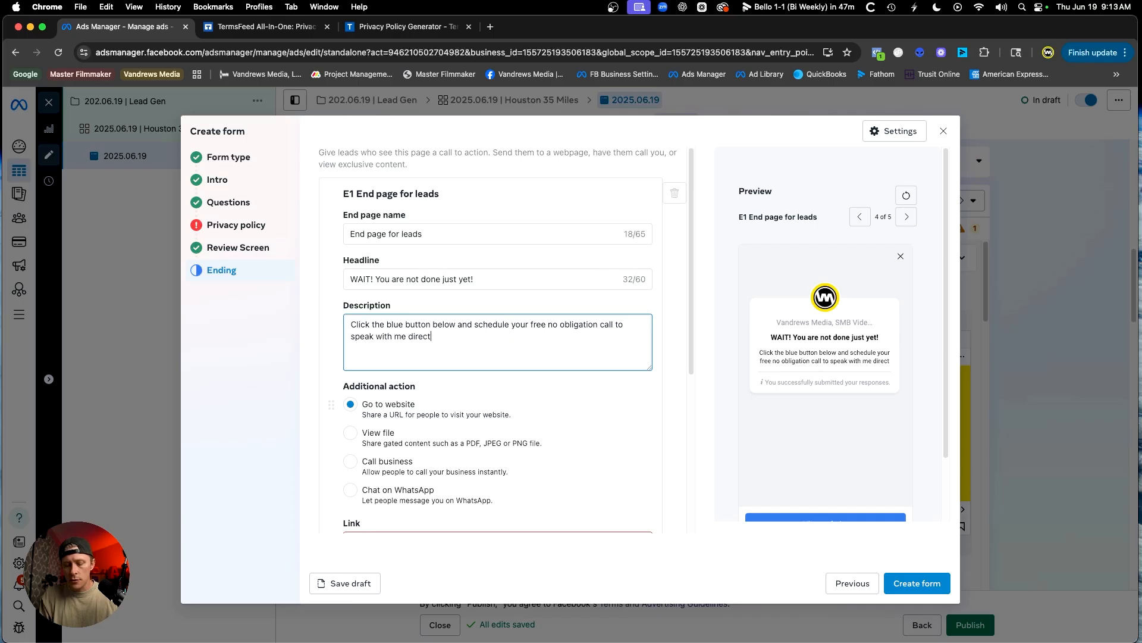
type("ly.")
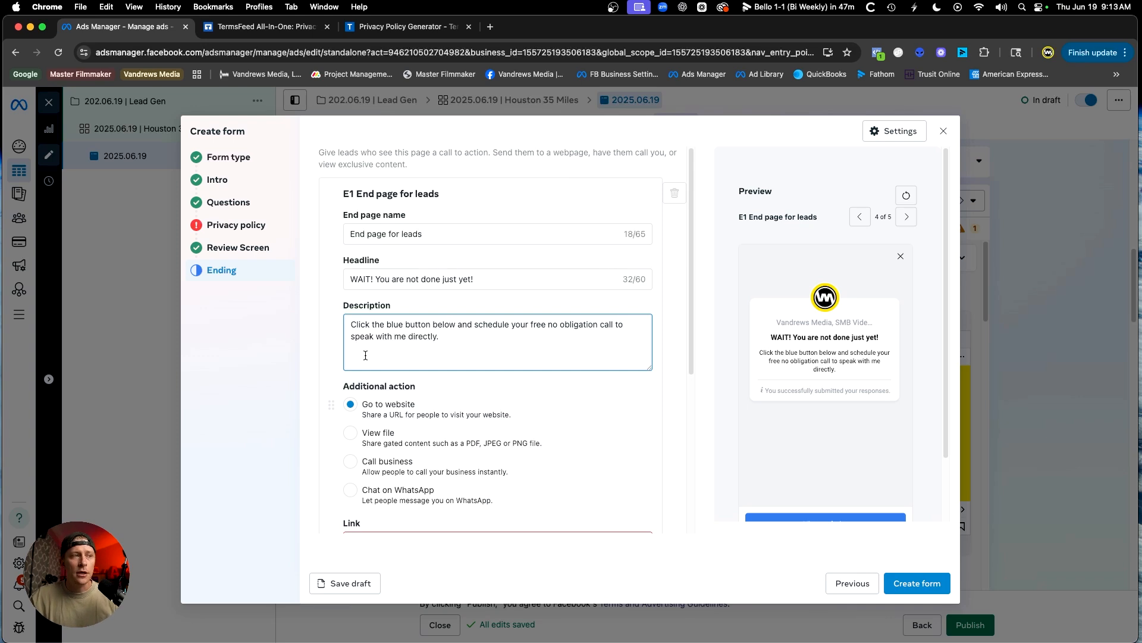
Enter the placeholder "calendar link here." as the website link of the E1 end page
scroll(461, 357, "down", 3)
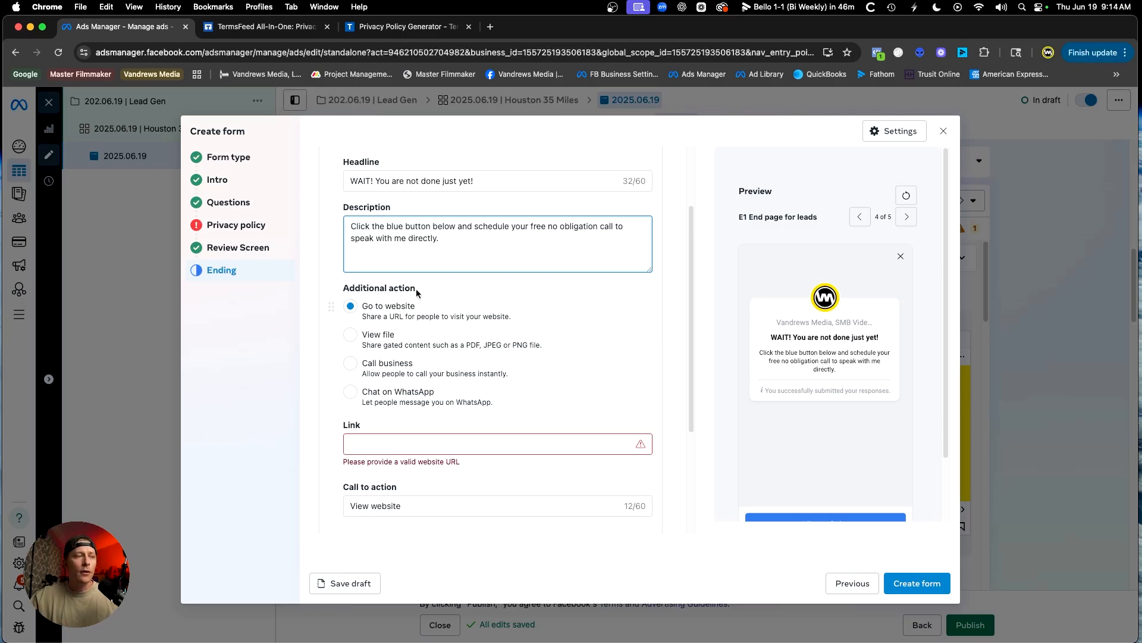
scroll(505, 268, "down", 1)
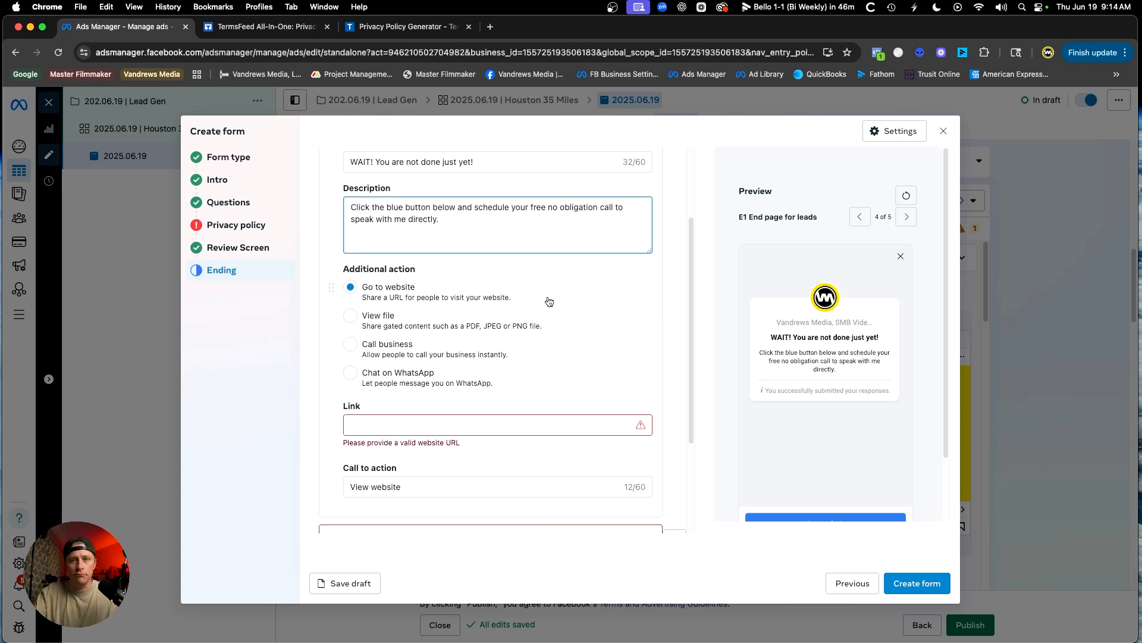
scroll(549, 301, "down", 3)
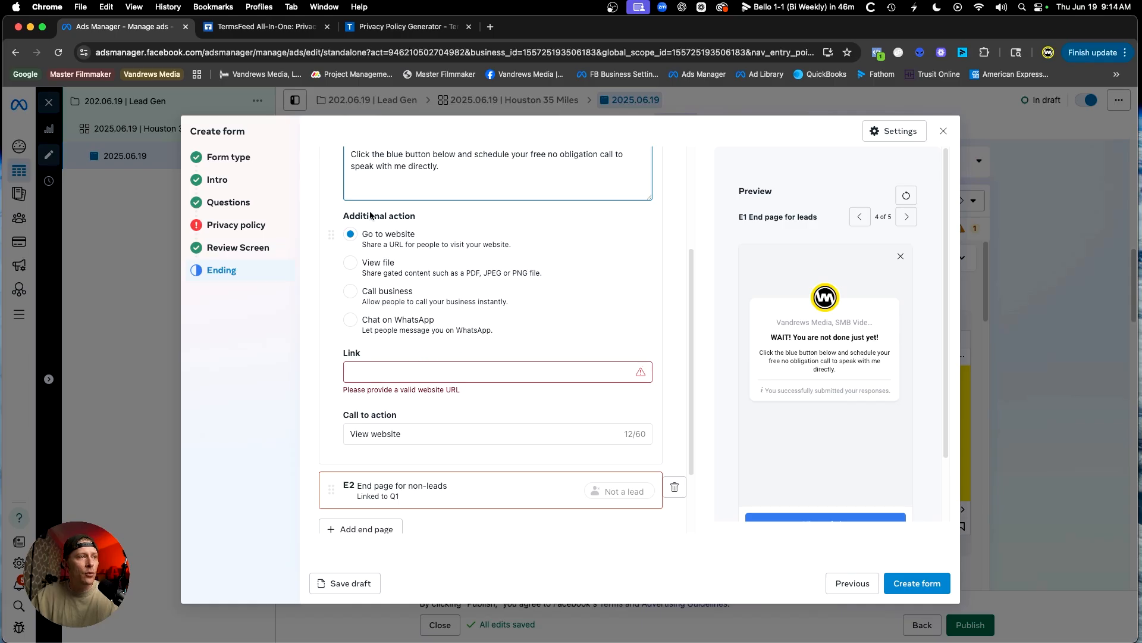
left_click(385, 371)
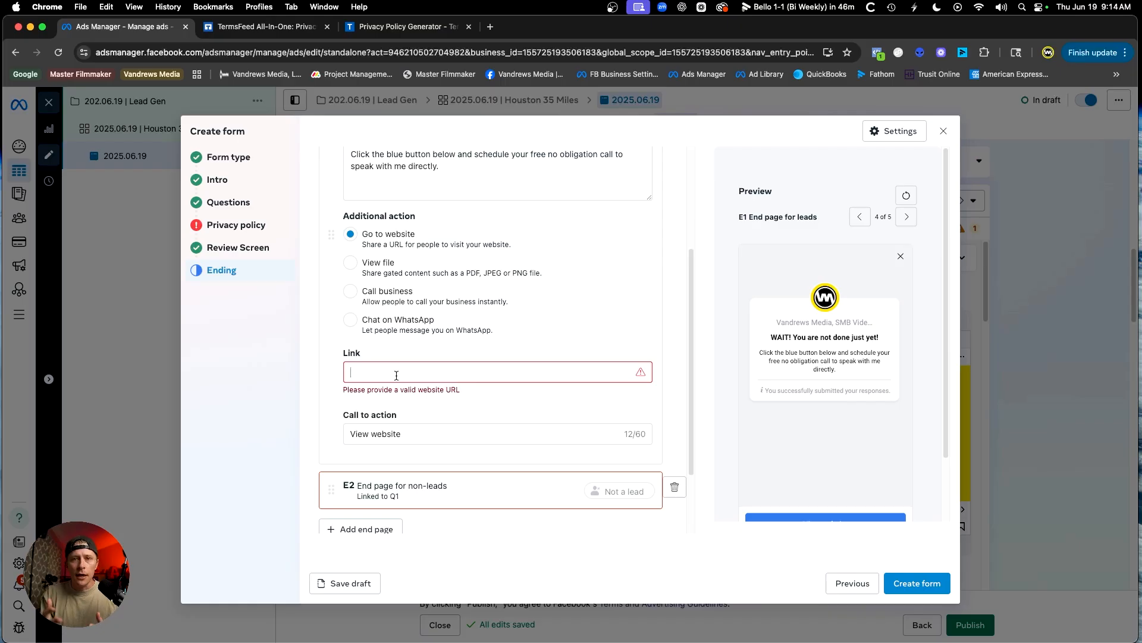
type("calendar link")
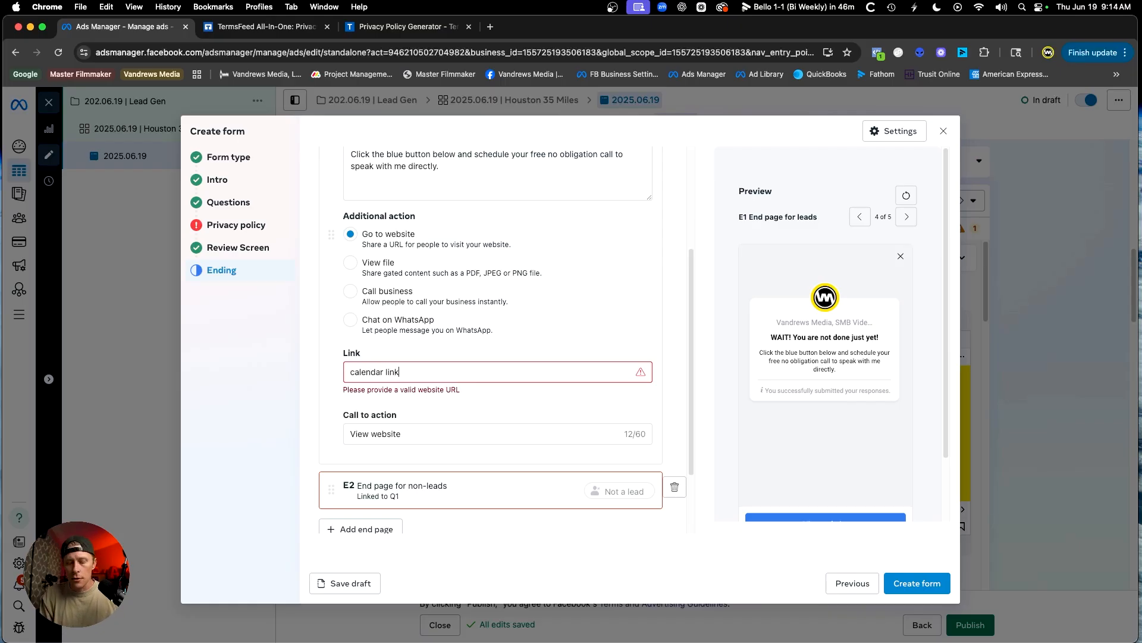
type(" here.")
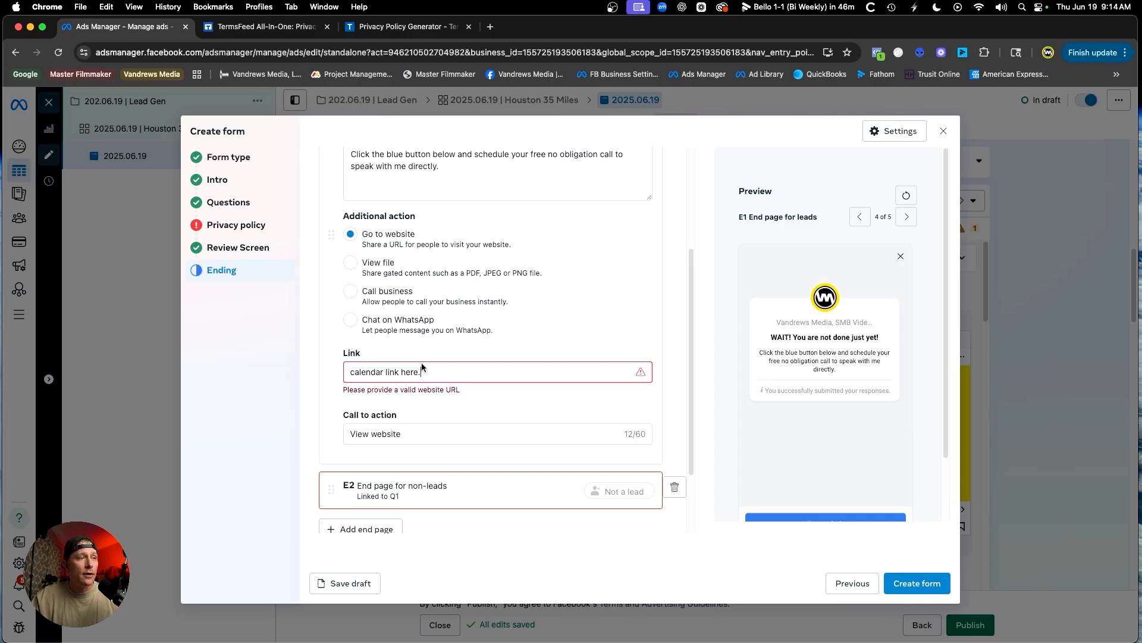
Change the E1 end page's call to action text to "BOOK MY CALL NOW!"
triple_click(410, 439)
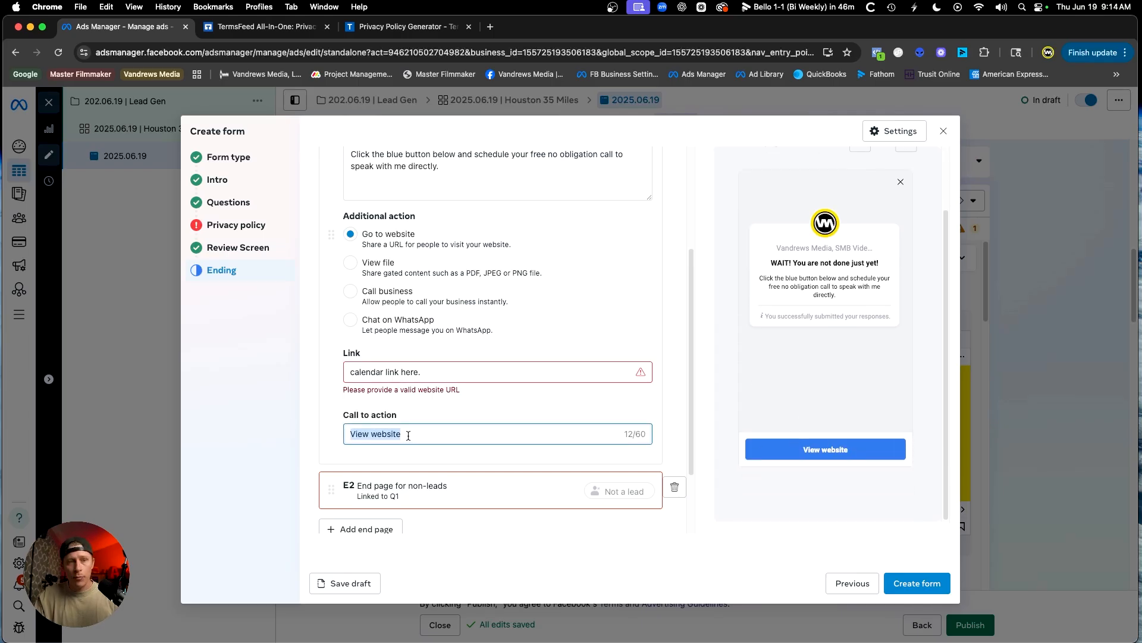
type("BOOK ")
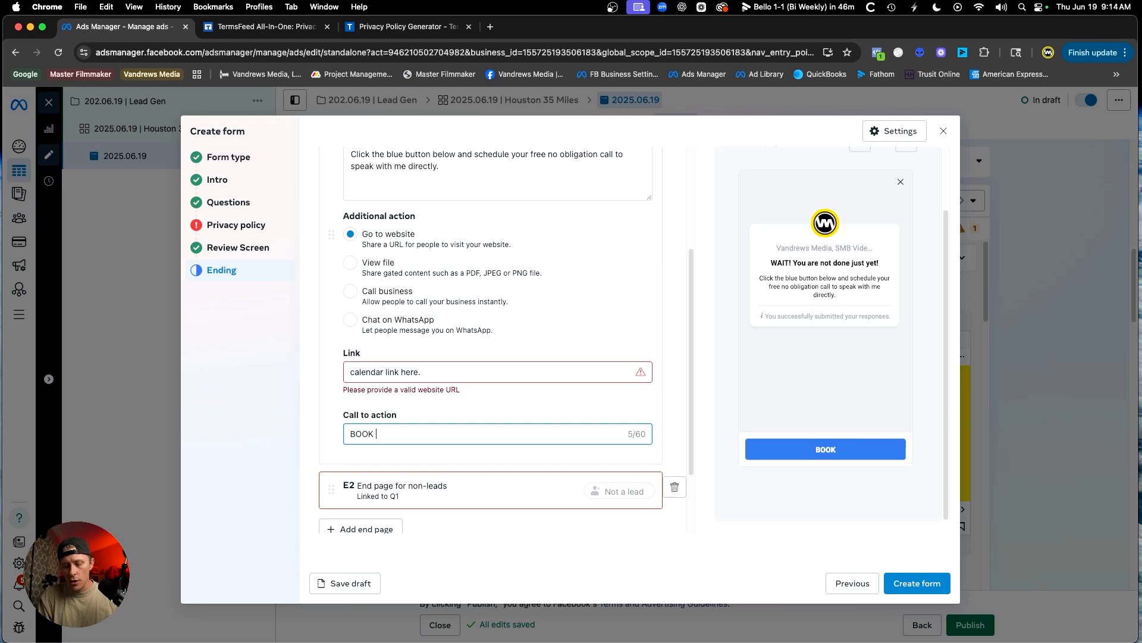
type("MY CALL NOW")
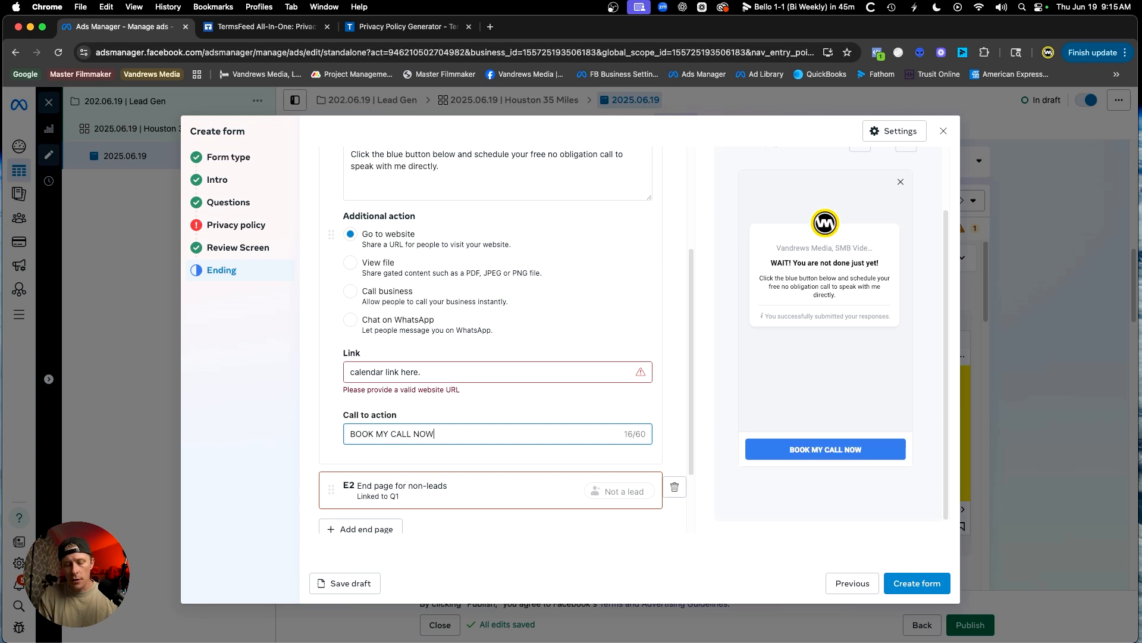
type("!")
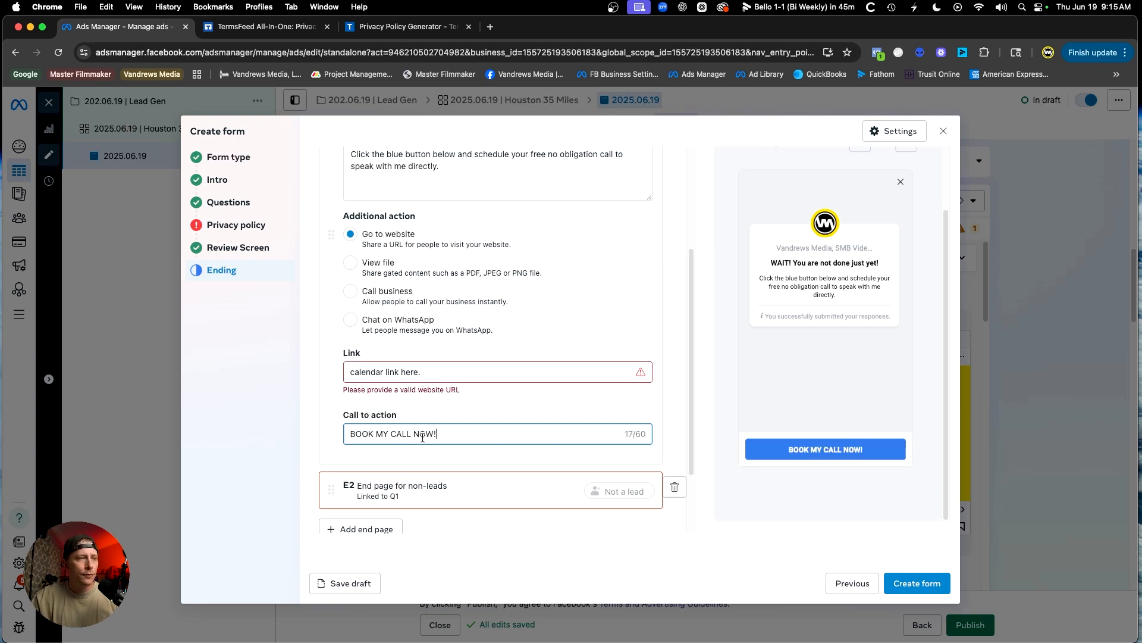
Expand the E2 end page for non-leads and examine its headline, description, call-to-action and link settings
scroll(427, 445, "down", 1)
left_click(456, 469)
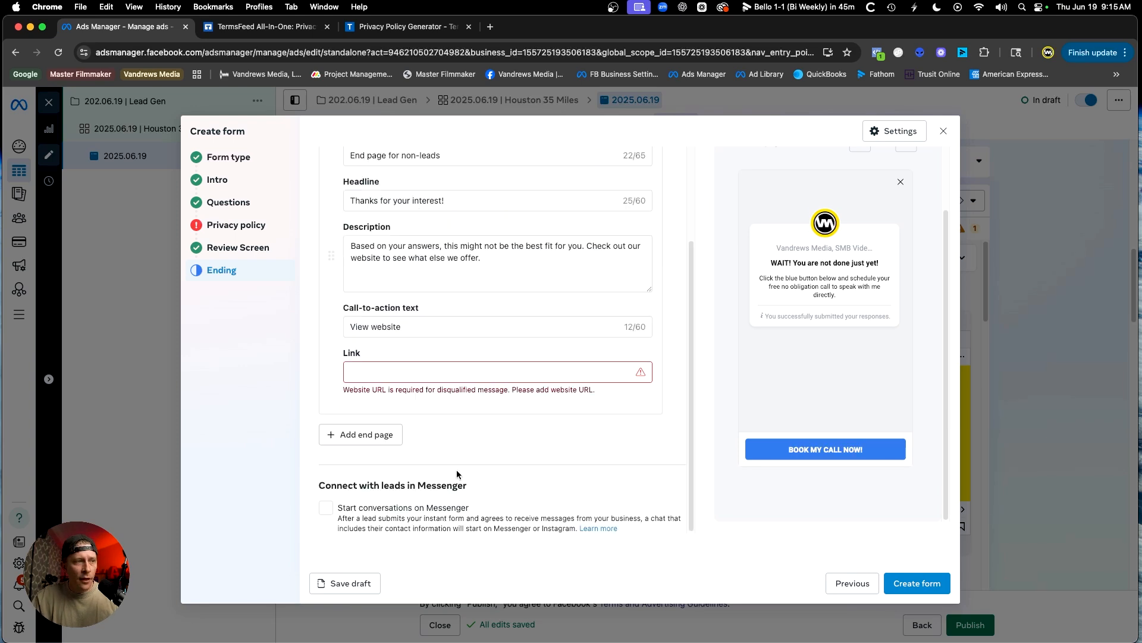
scroll(386, 226, "up", 2)
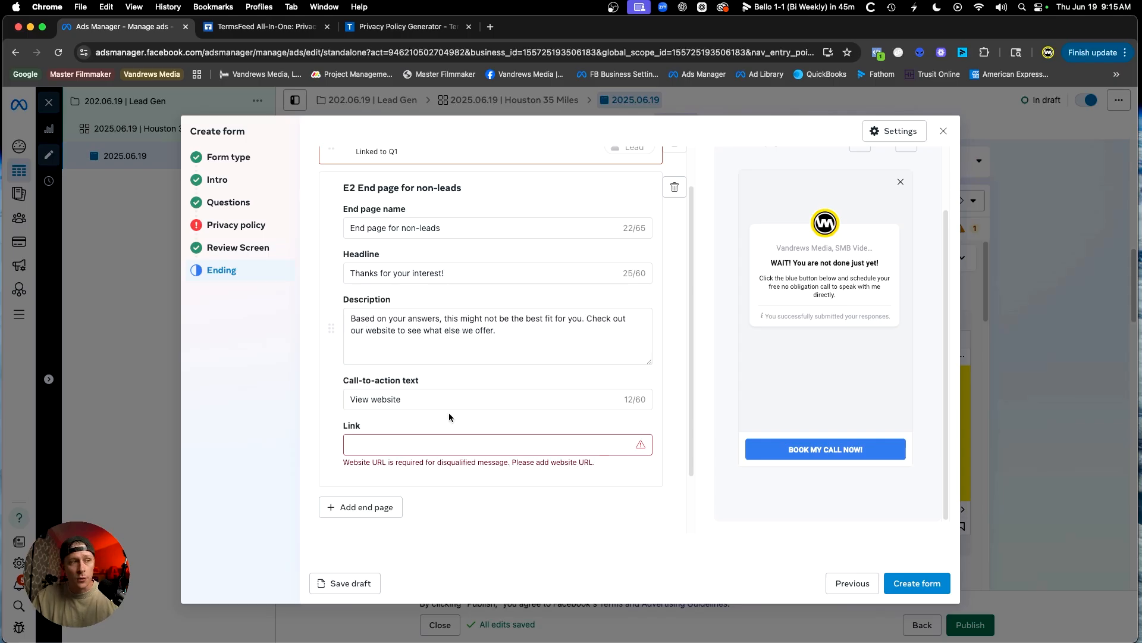
Save the instant form as a draft and close the form editor, confirming the close
left_click(370, 442)
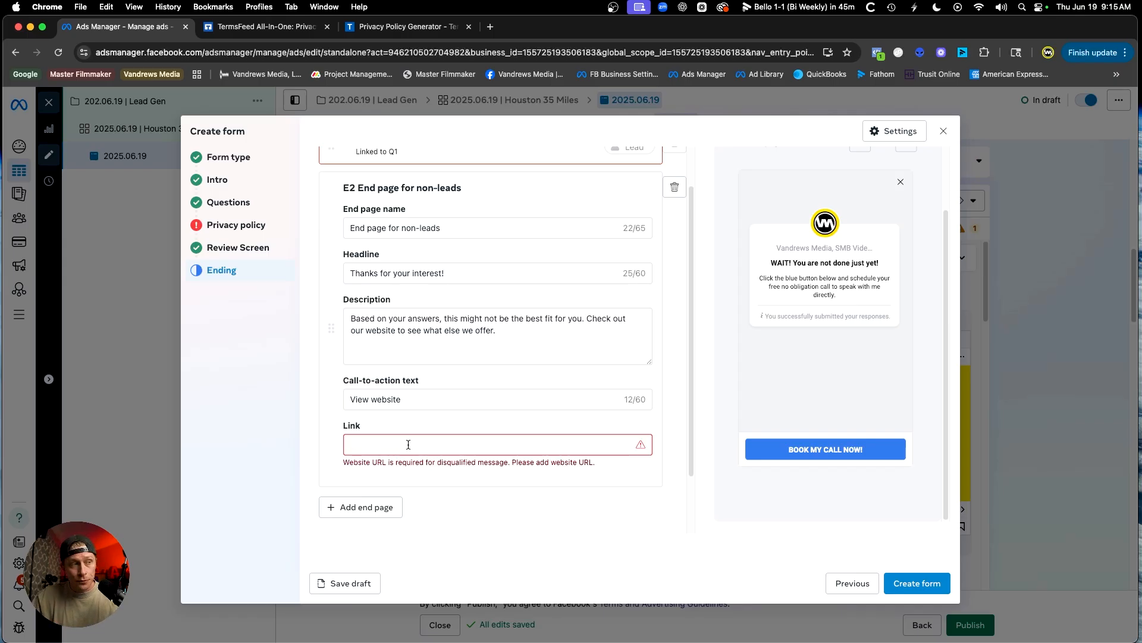
scroll(413, 445, "down", 2)
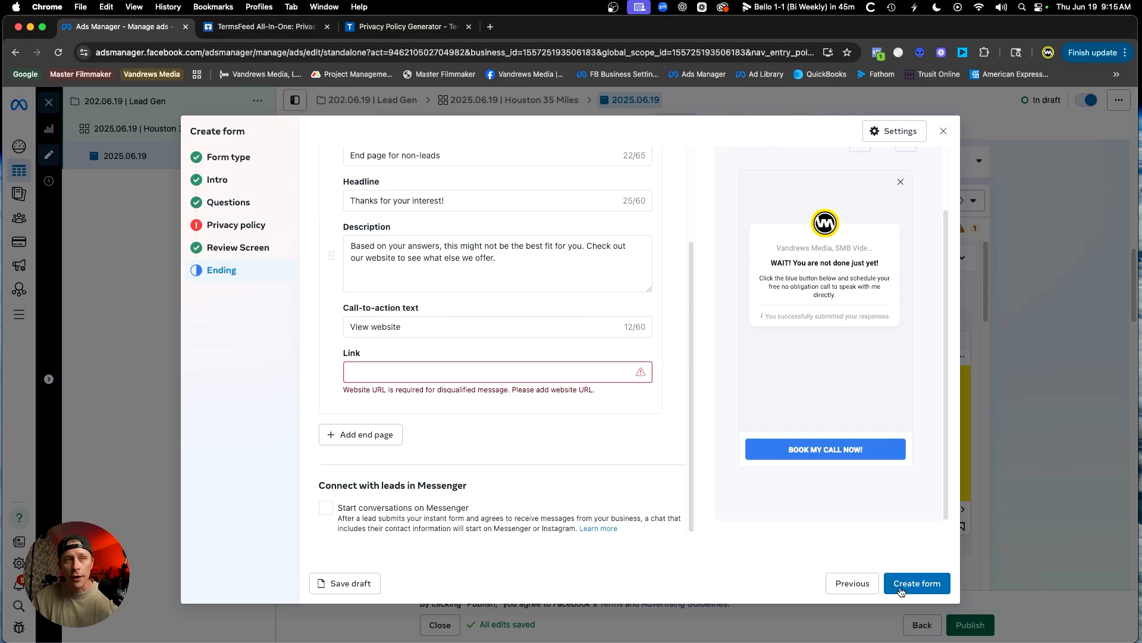
left_click(335, 586)
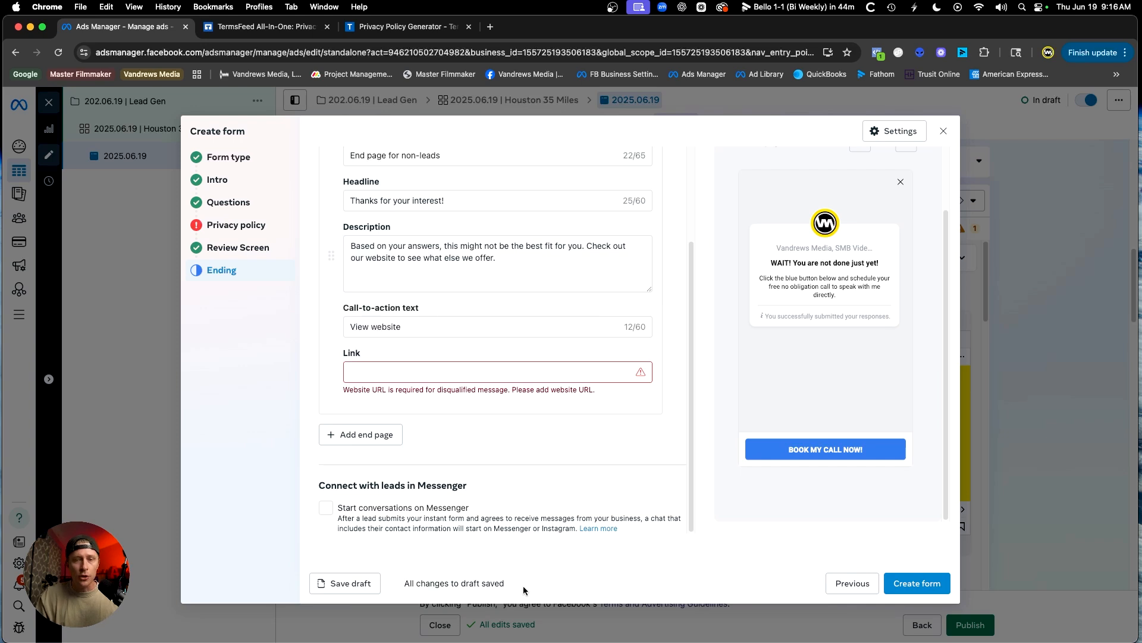
right_click(942, 128)
key("Escape")
left_click(943, 131)
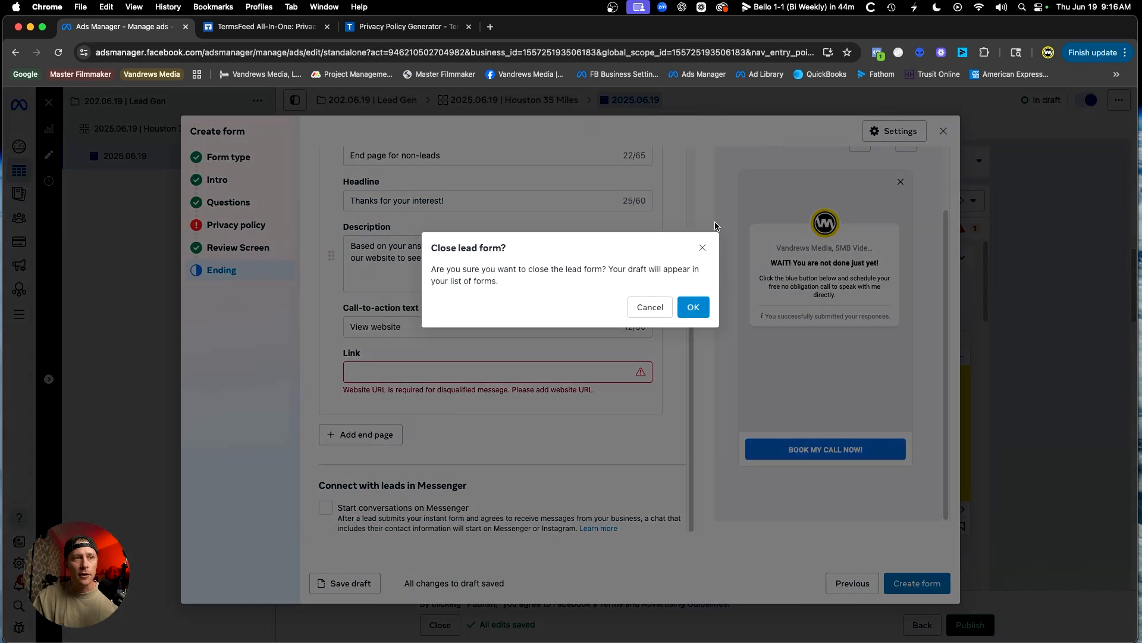
left_click(692, 307)
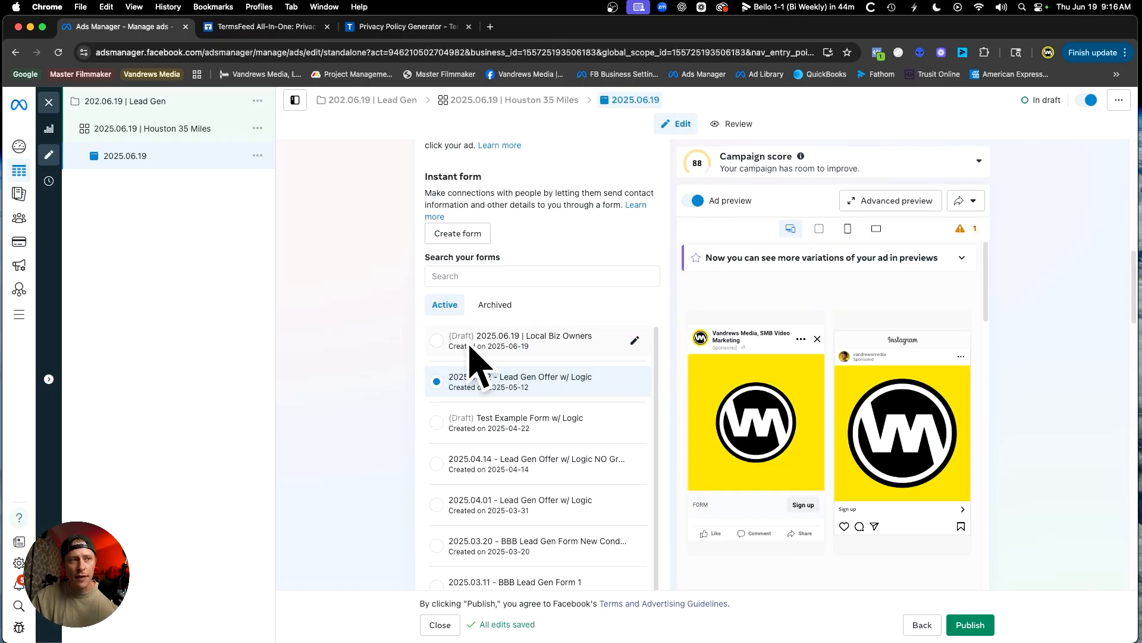
Remove the existing media from the 2025.06.19 ad's Ad creative section
scroll(589, 357, "down", 1)
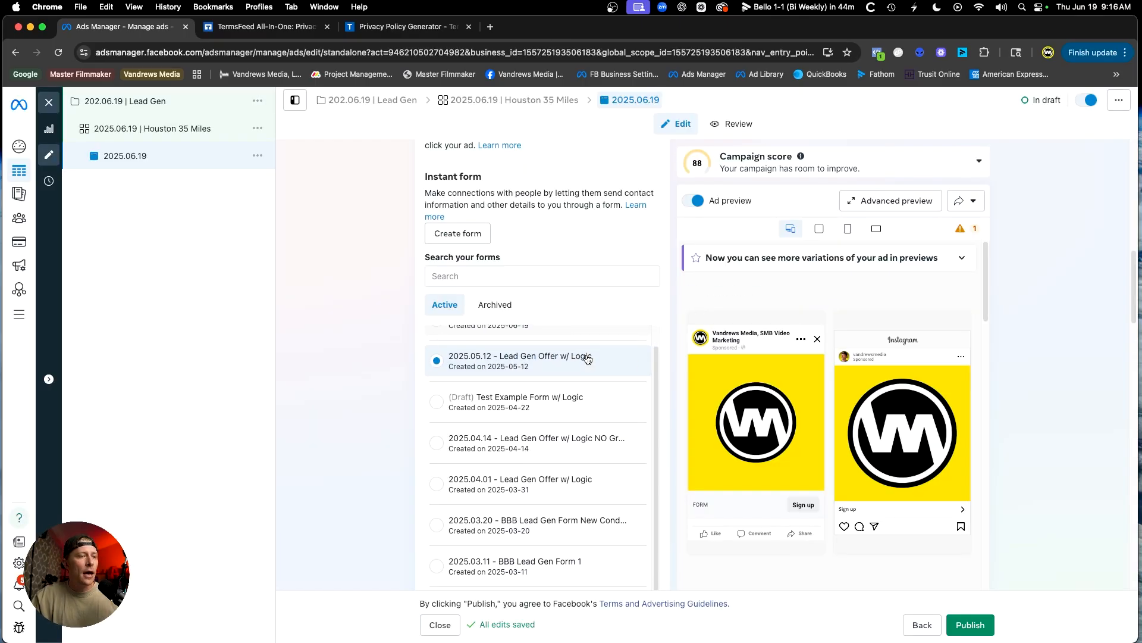
scroll(386, 342, "down", 10)
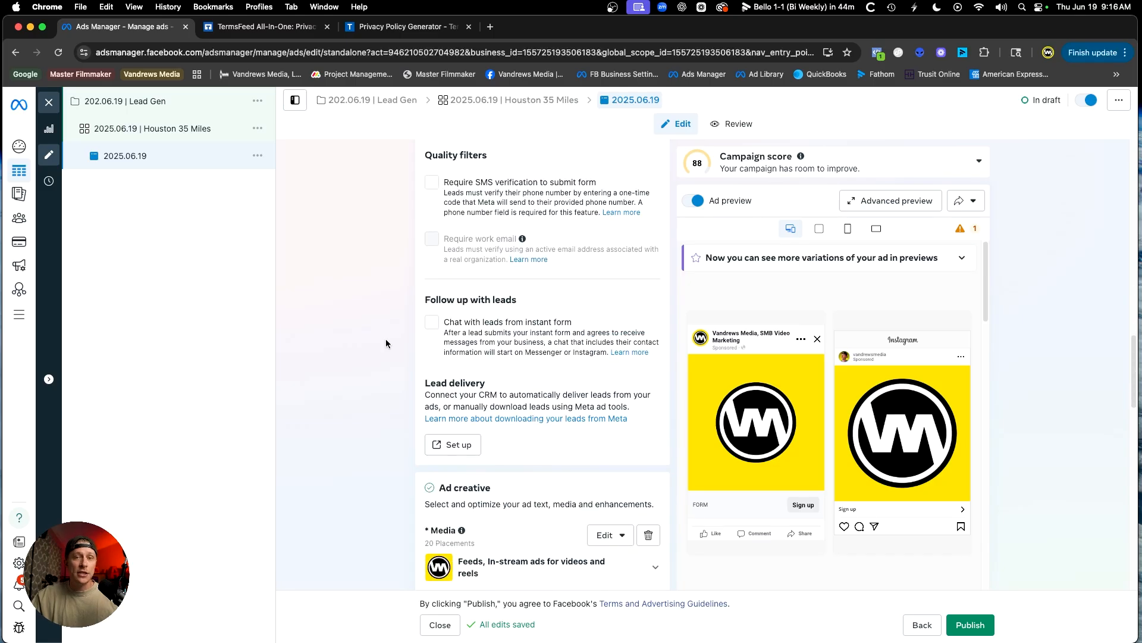
scroll(386, 344, "down", 5)
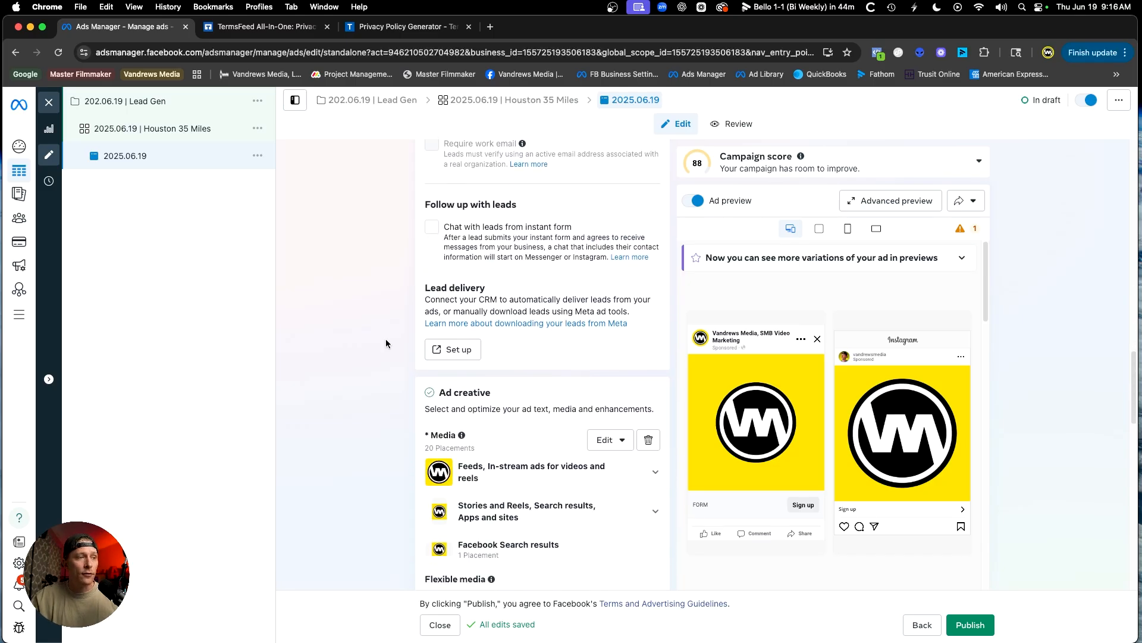
scroll(385, 341, "down", 2)
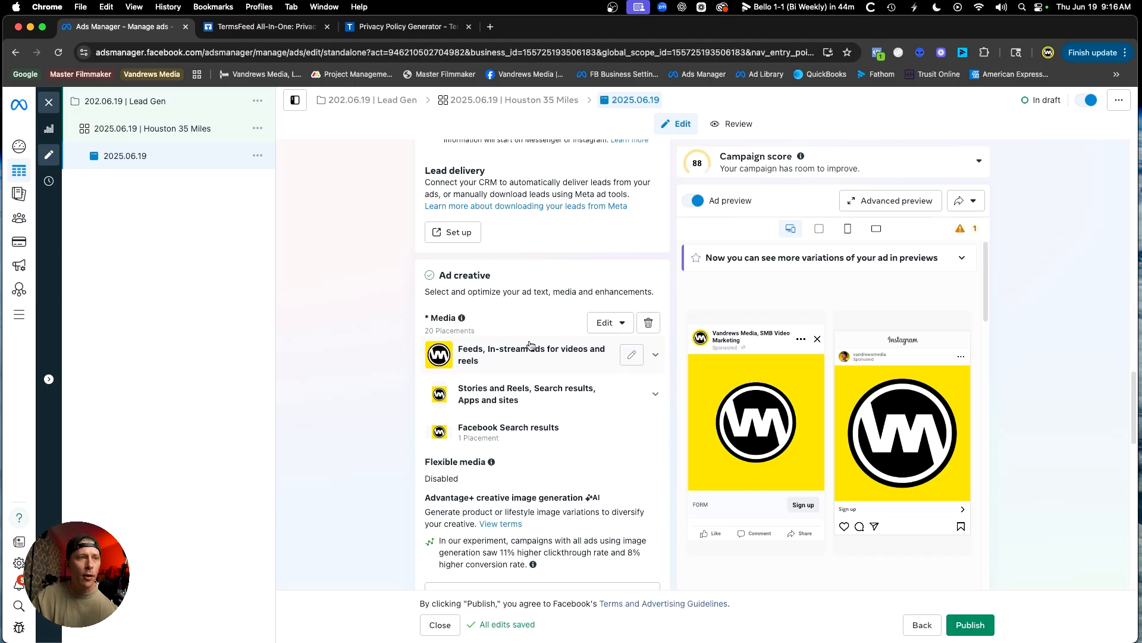
left_click(646, 321)
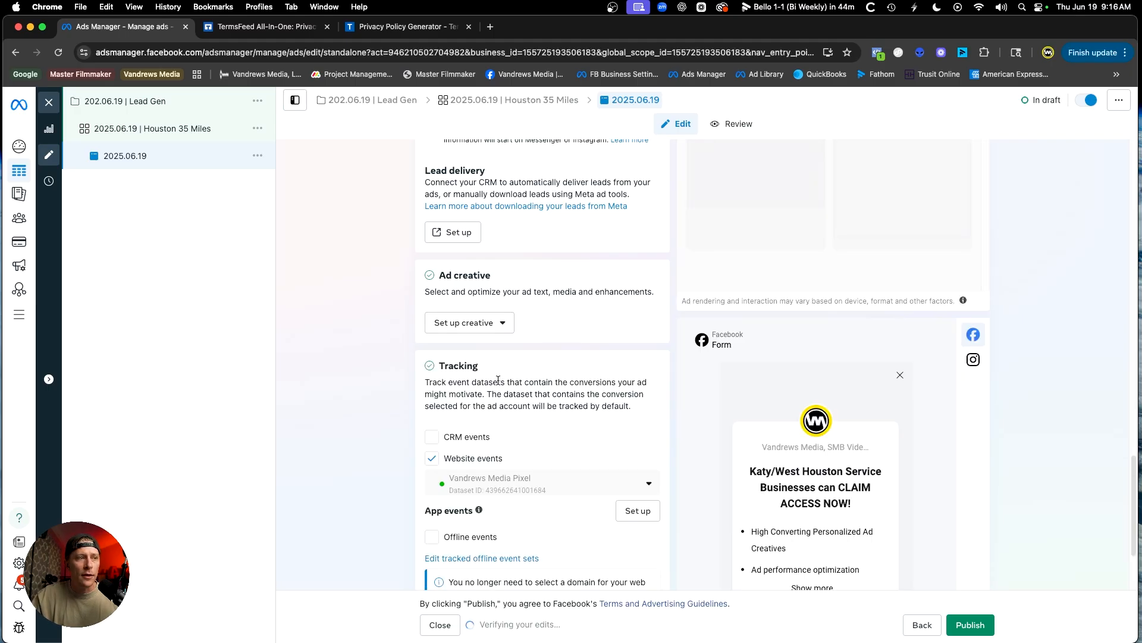
Start setting up a new video ad creative and select the first account video, the one whose name starts with "copy_B9699"
scroll(501, 369, "down", 3)
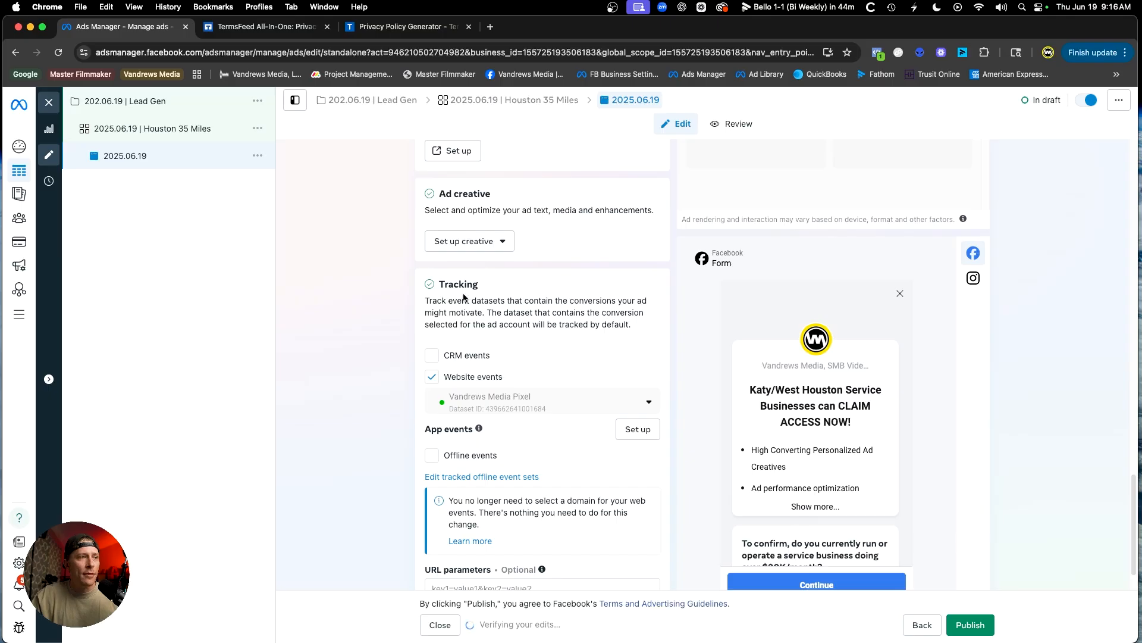
scroll(465, 297, "down", 2)
left_click(470, 216)
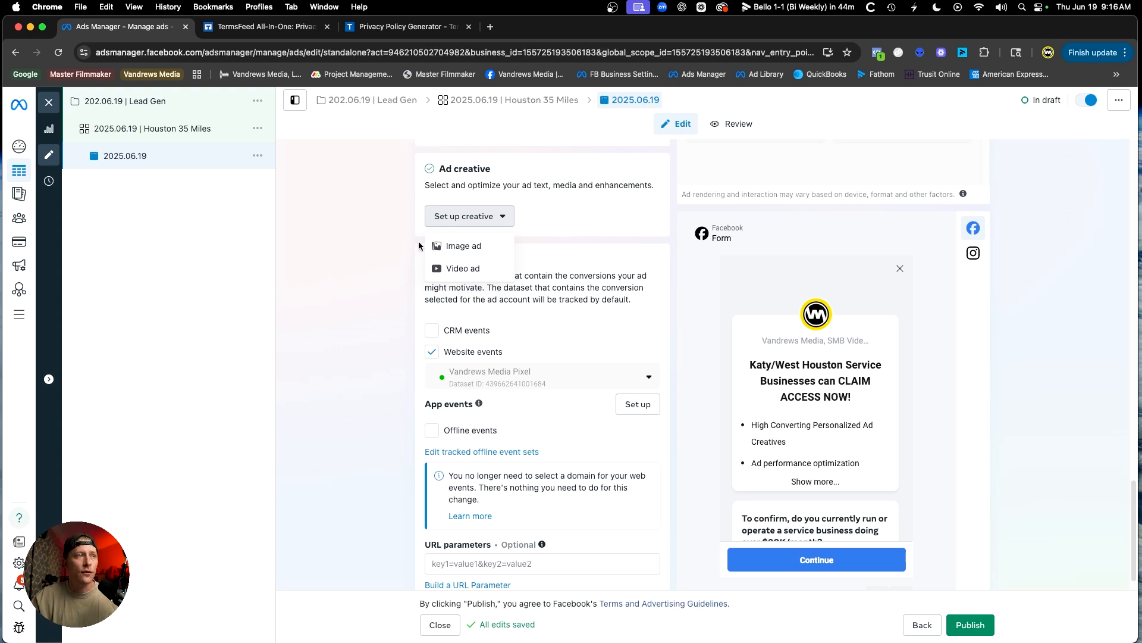
left_click(474, 267)
left_click(367, 296)
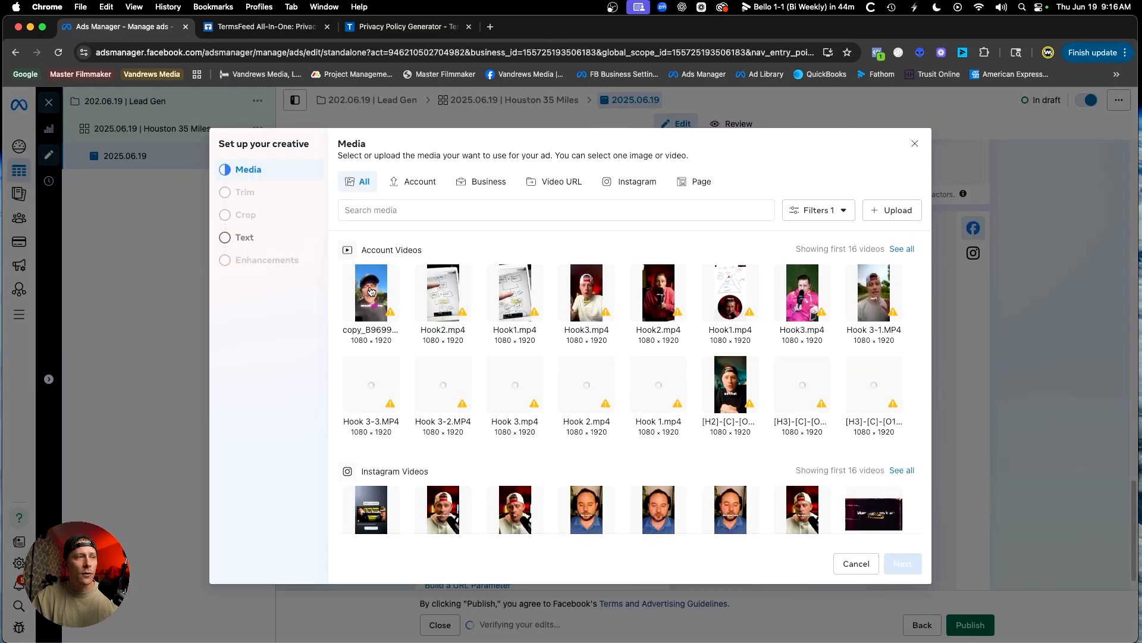
Skip trimming the video and accept the original crops for the vertical, square and horizontal placements
left_click(900, 563)
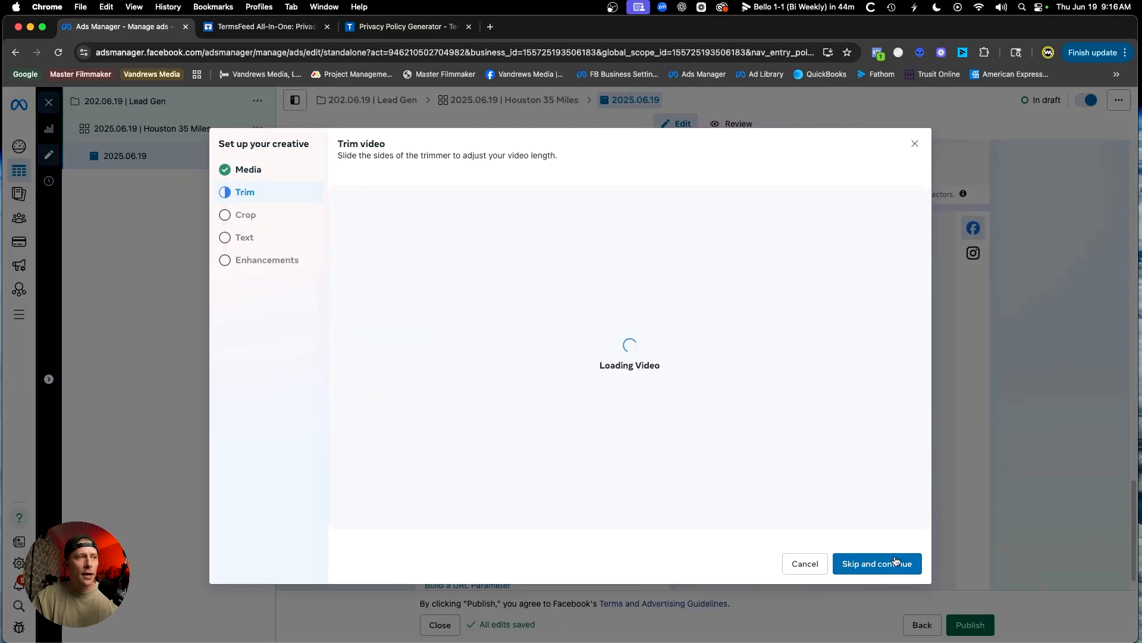
left_click(877, 564)
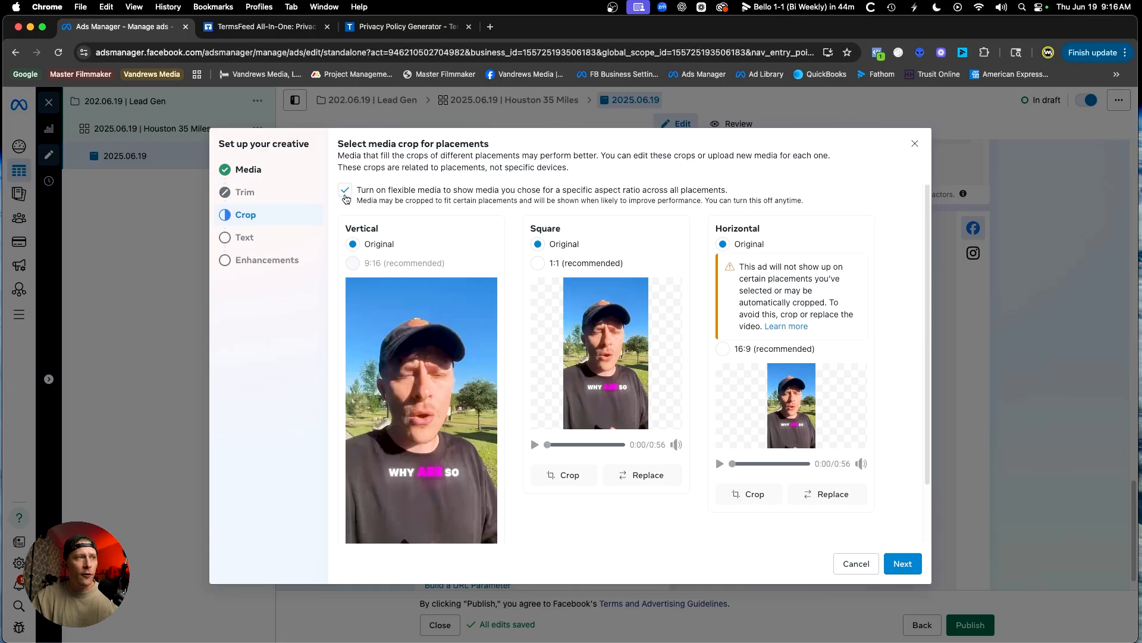
left_click(903, 564)
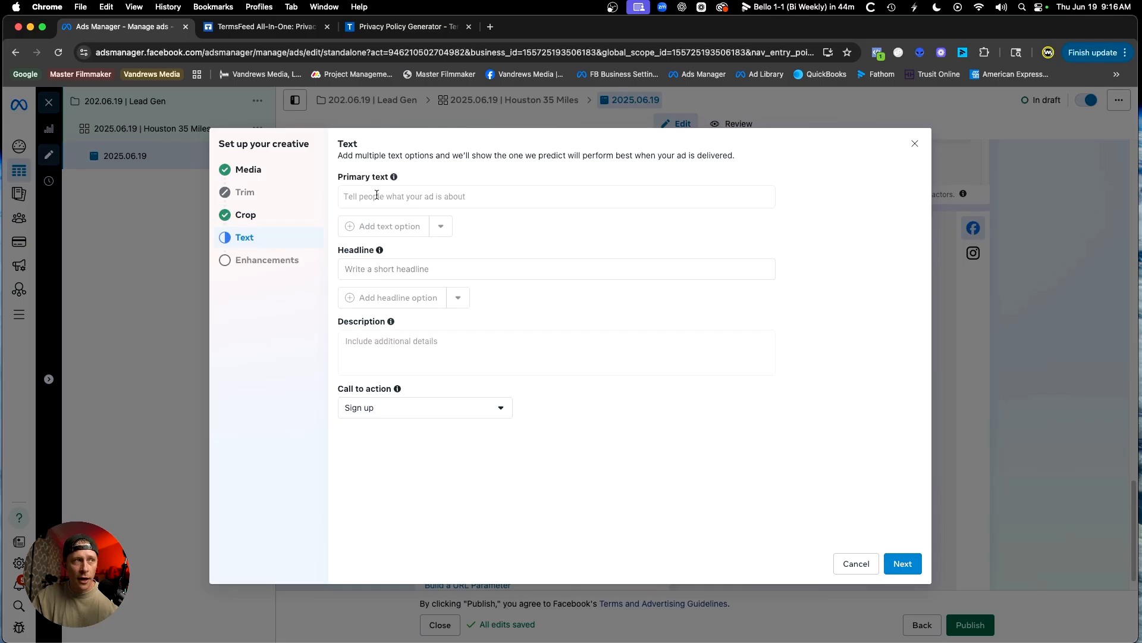
Enter "CALL OUT" and "LABEL THE PROBLEM" as the first two lines of the ad's primary text
left_click(376, 193)
left_click(376, 280)
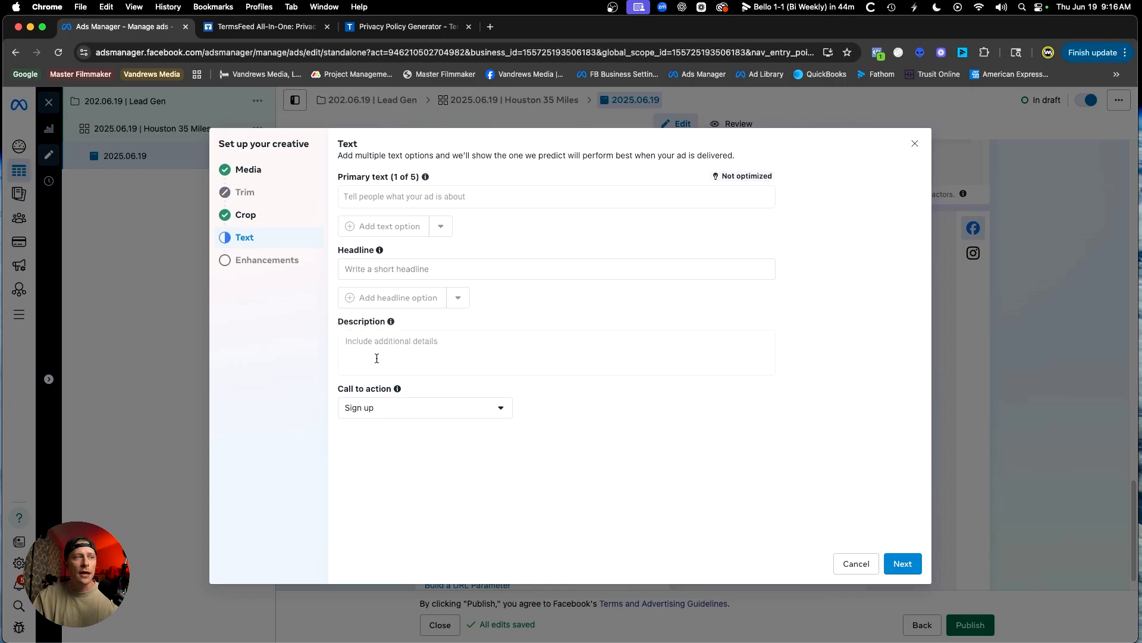
left_click(379, 341)
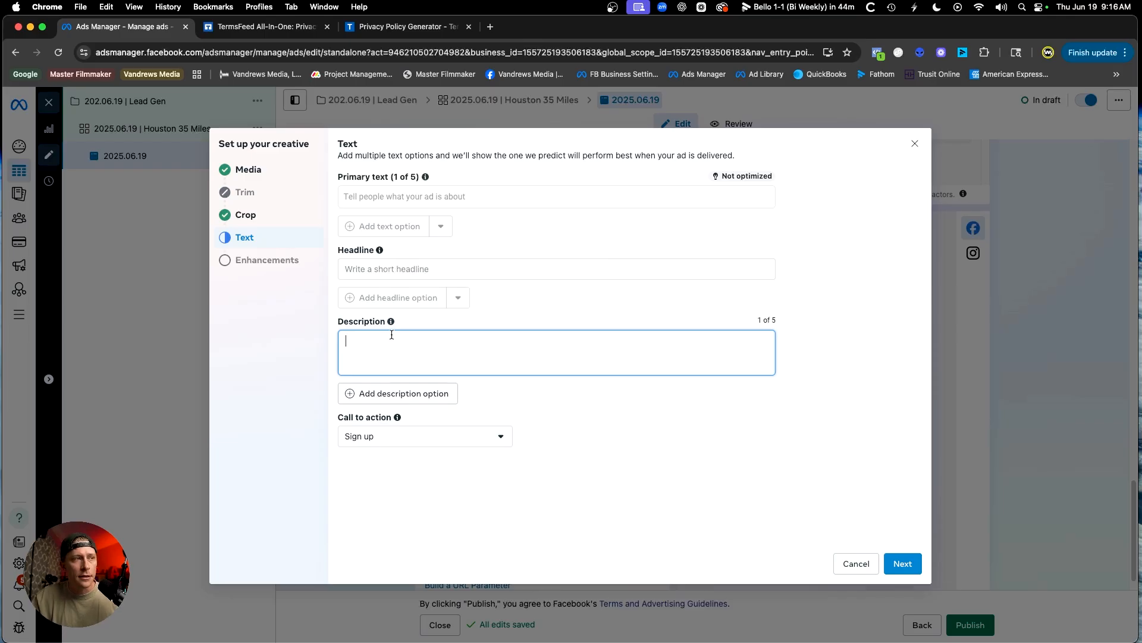
left_click(382, 195)
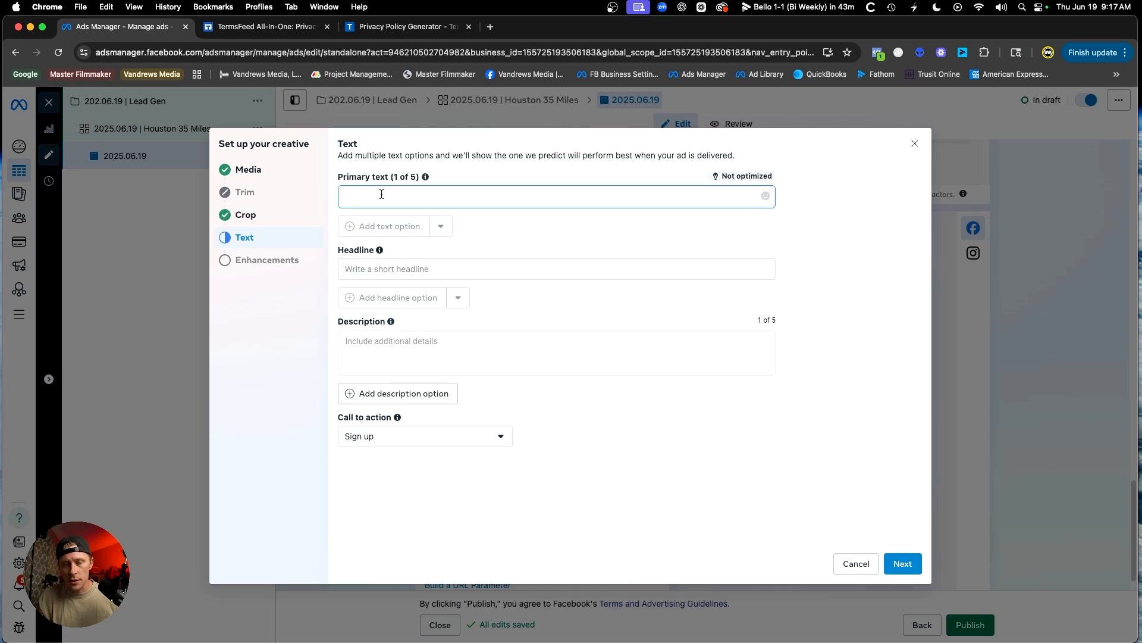
type("CALL OUT")
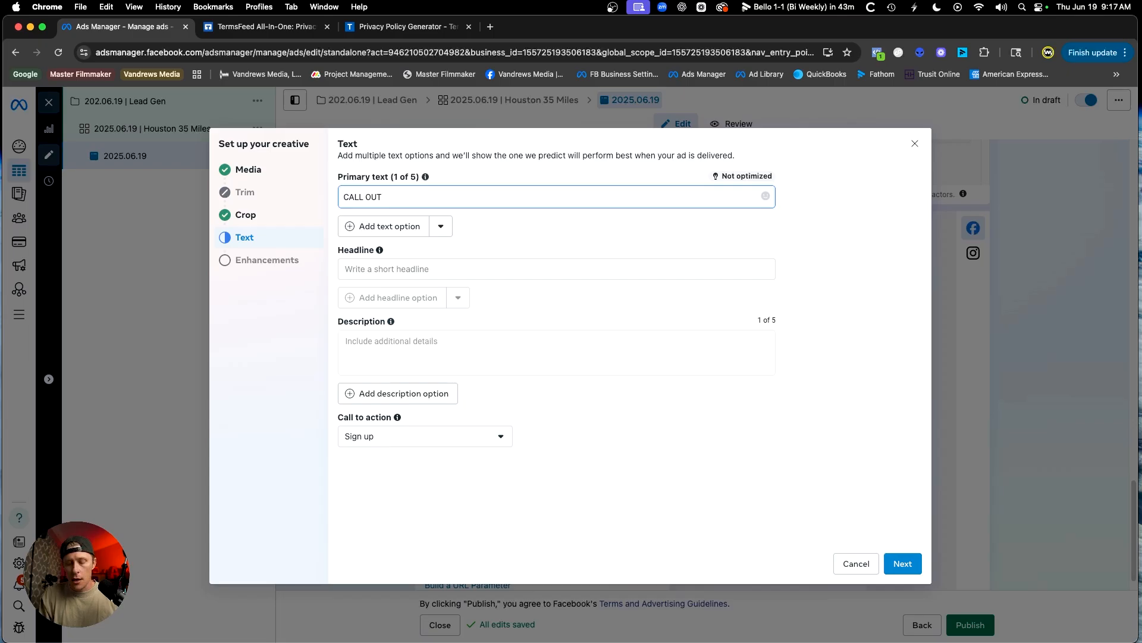
key("shift+Return")
type("L")
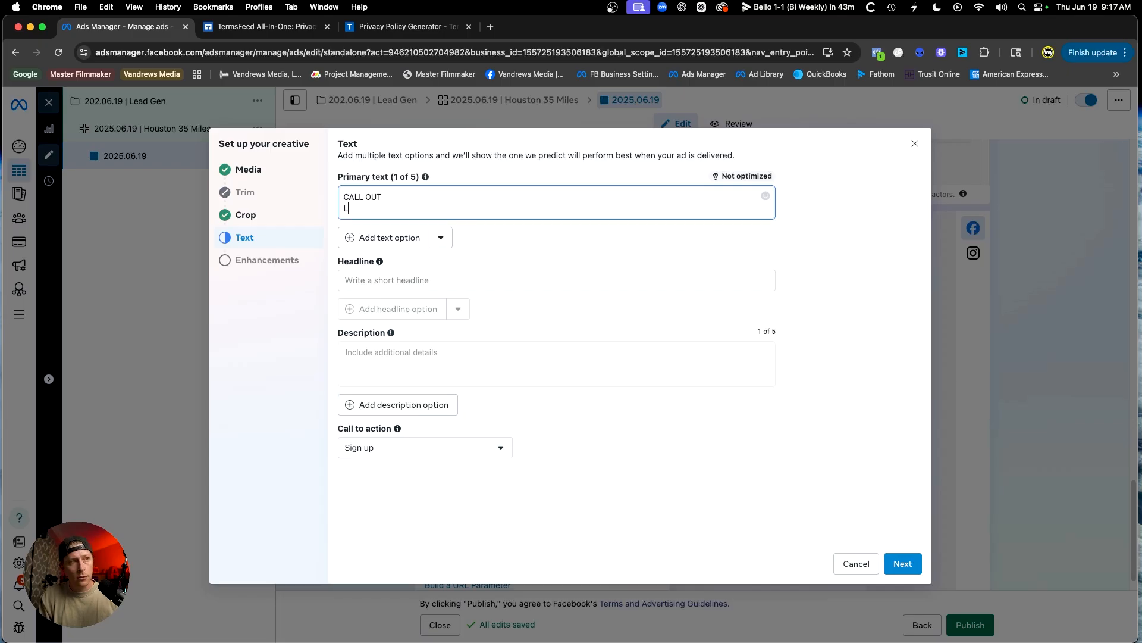
type("ABEL THE P")
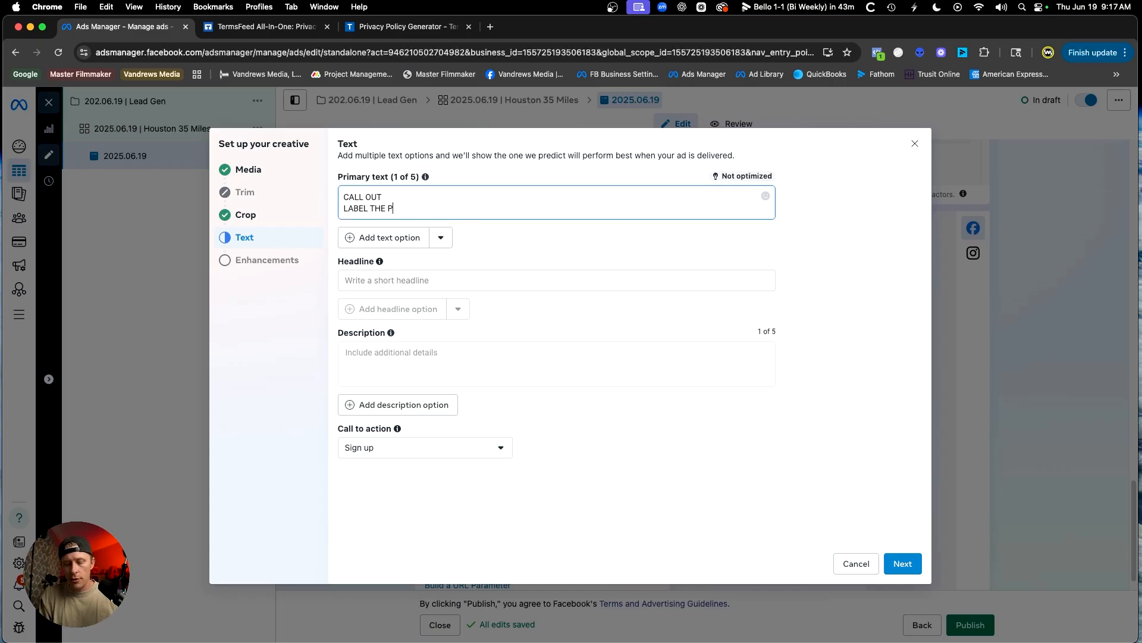
type("ROBLEM")
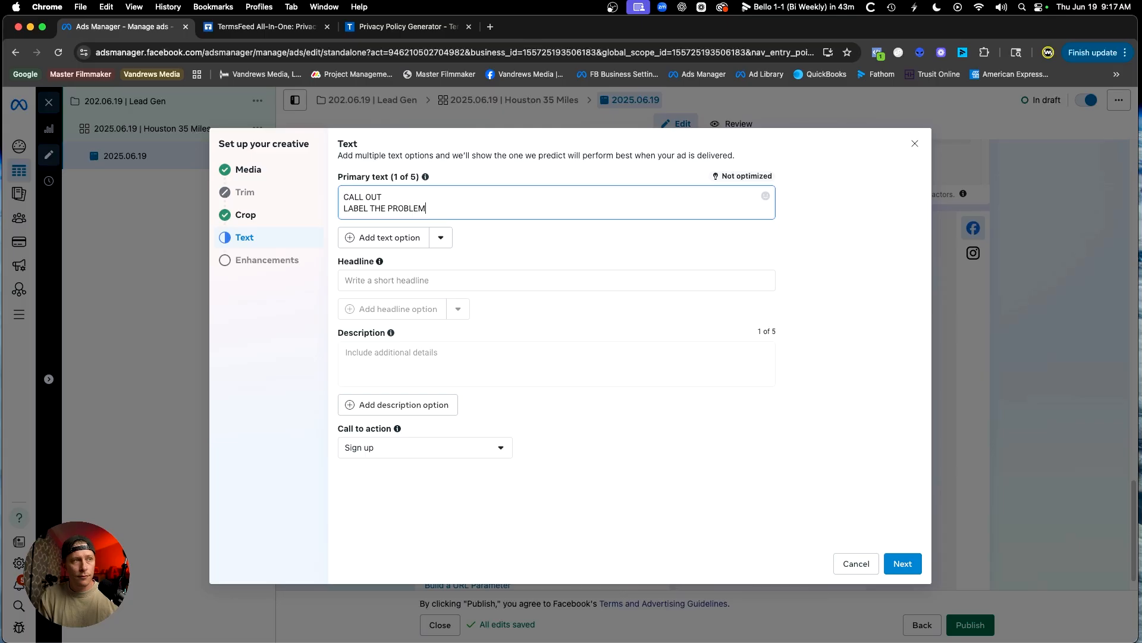
Add the lines "RELATE", "OFFER THEM SOMETHING" and "CTA" to the end of the primary text
key("Return")
type("RELATE")
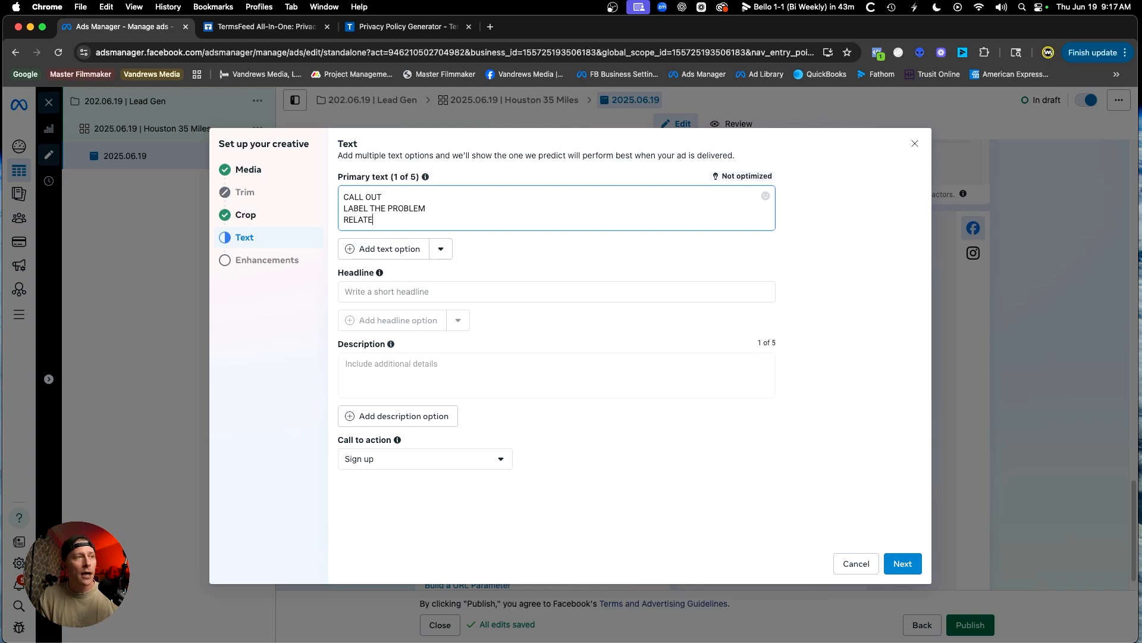
key("Return")
type("OFD")
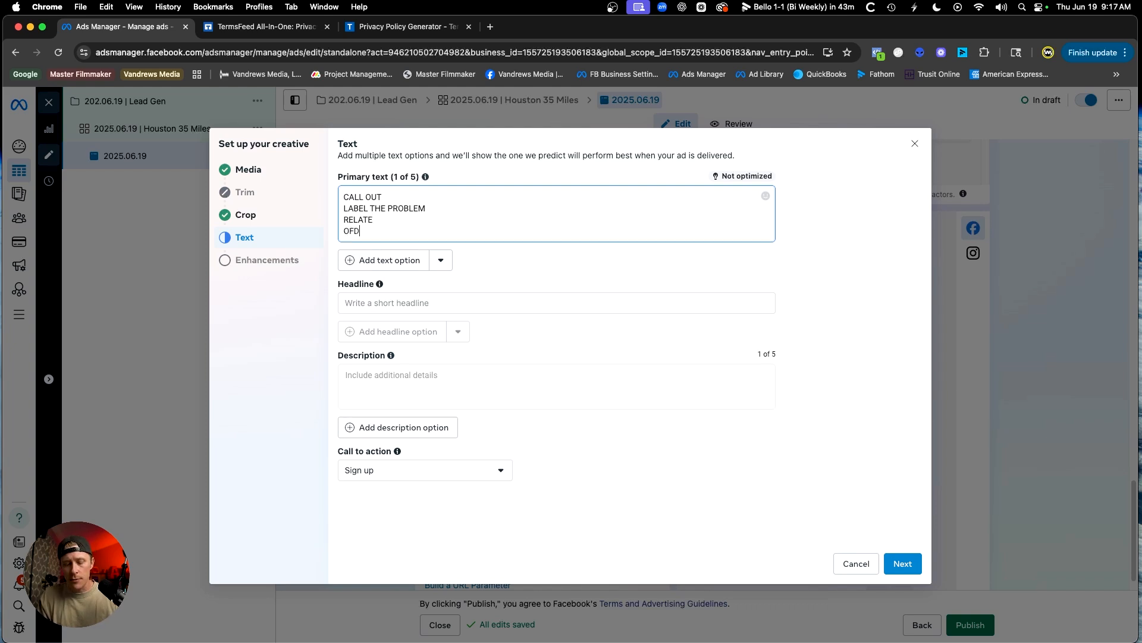
key("BackSpace")
type("FER")
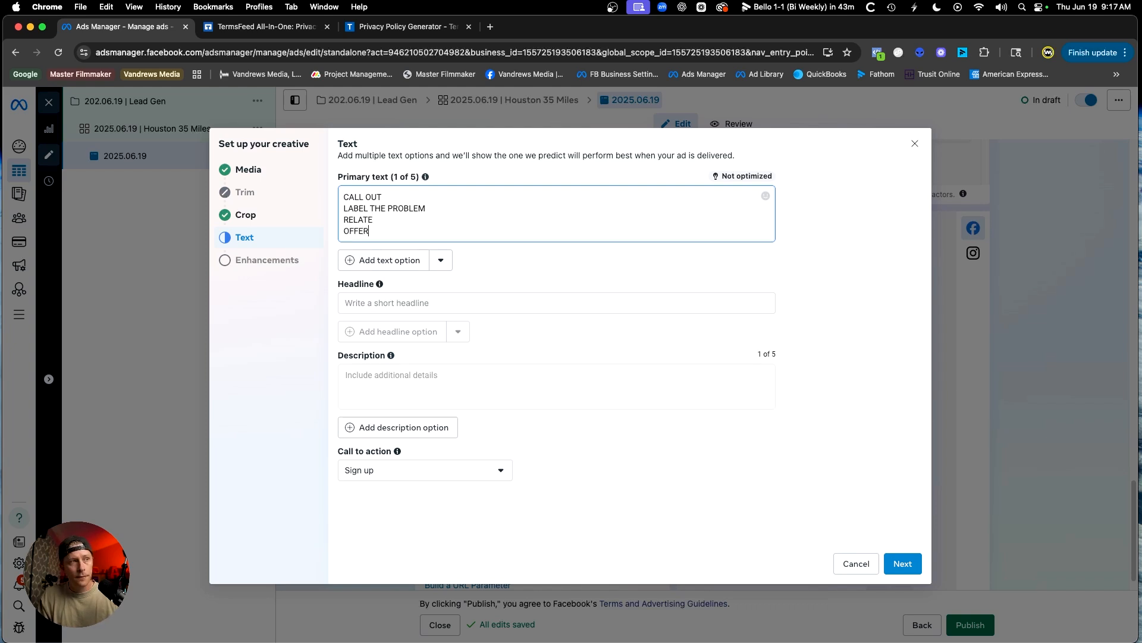
type(" THEM SOMETHING")
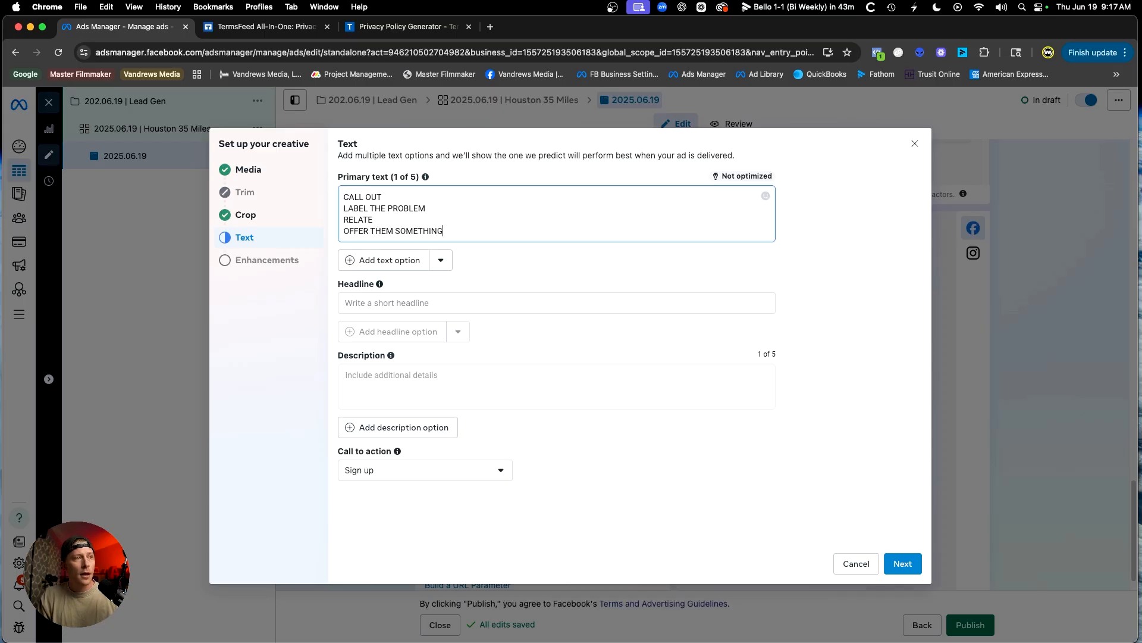
key("Return")
type("CTA")
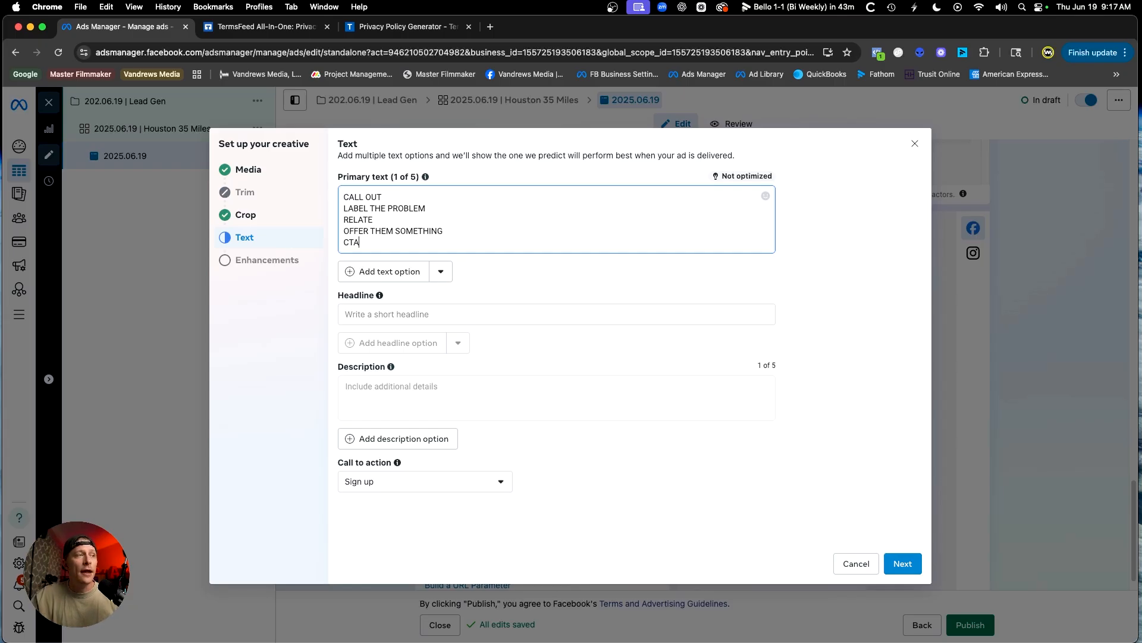
left_click_drag(360, 242, 345, 195)
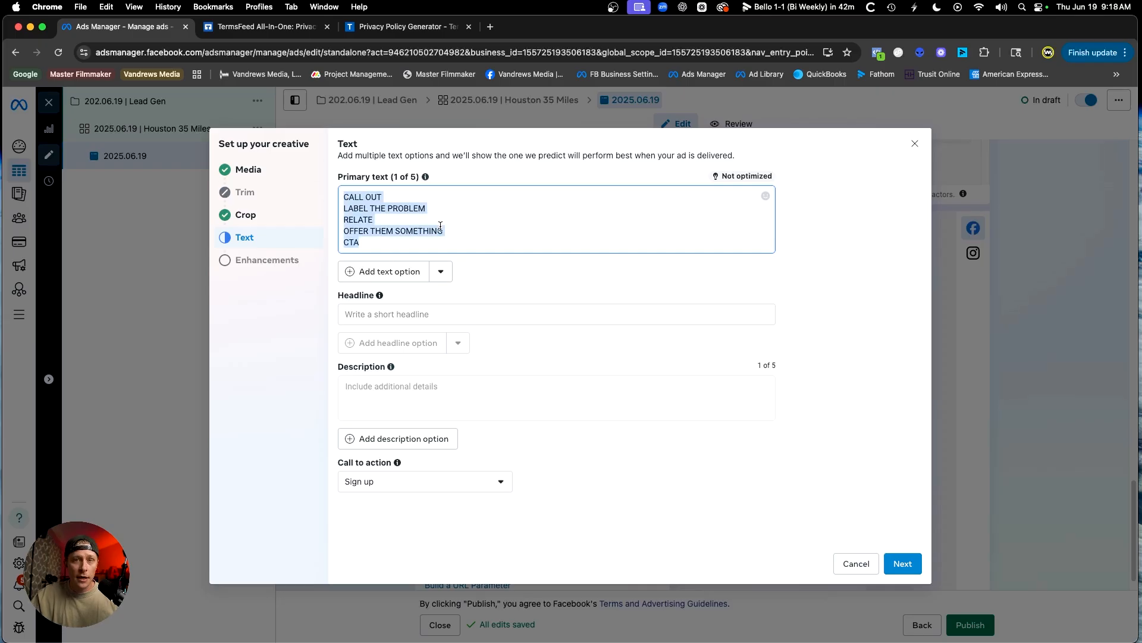
left_click(366, 243)
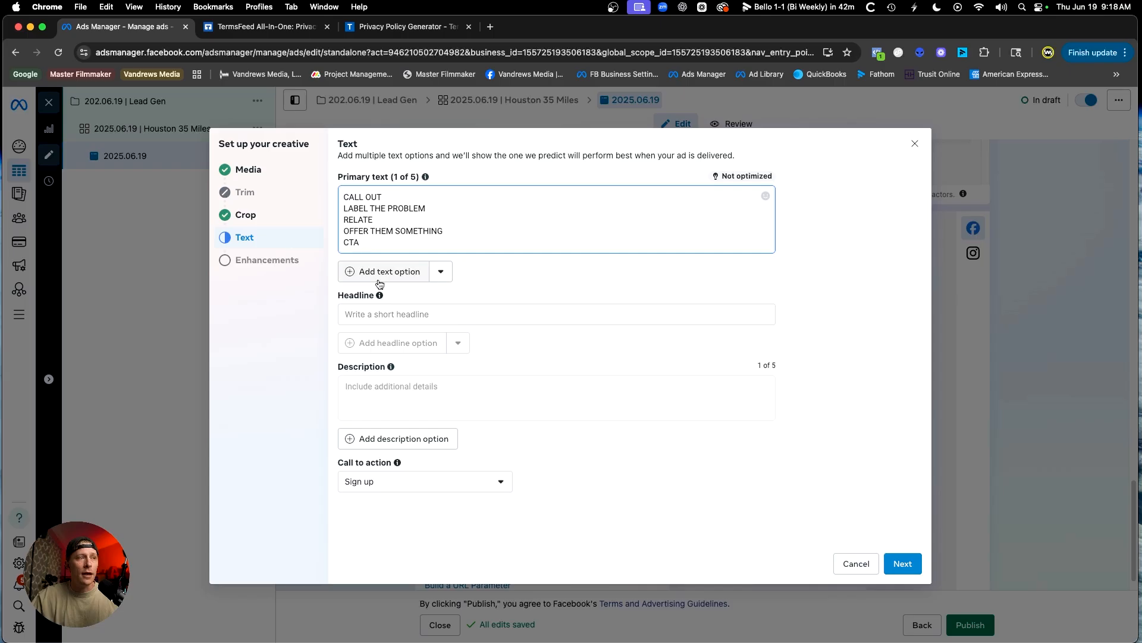
Set the ad headline to "Facebook Lead Ads That Really Work!" and review the generated headline variations against the primary text
left_click(387, 319)
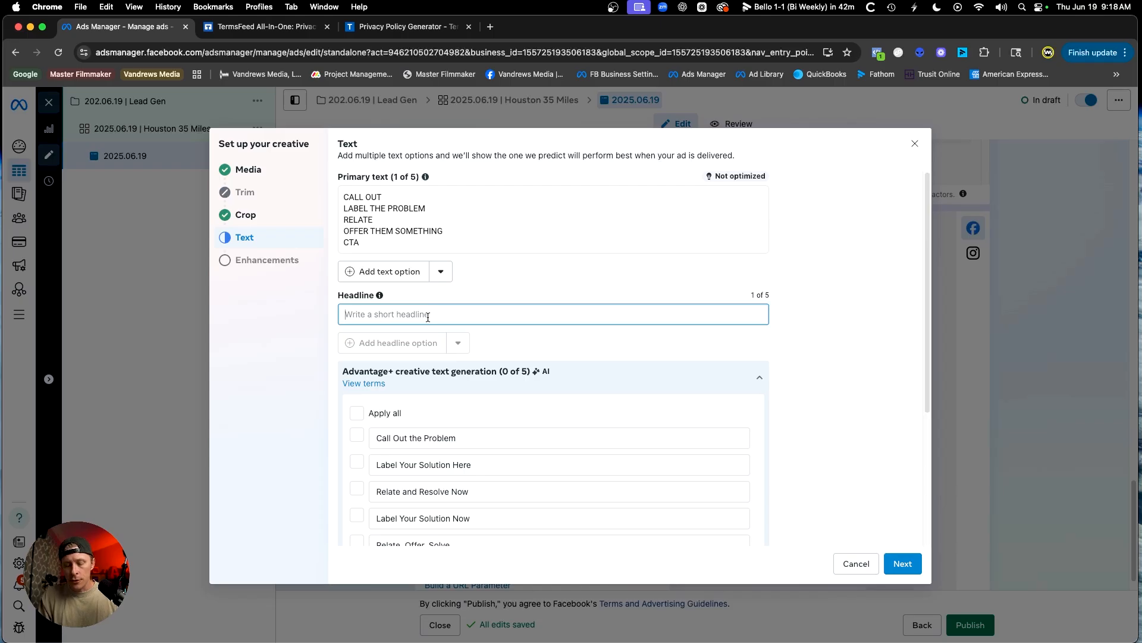
type("Facebook Lead A")
type("d Ads")
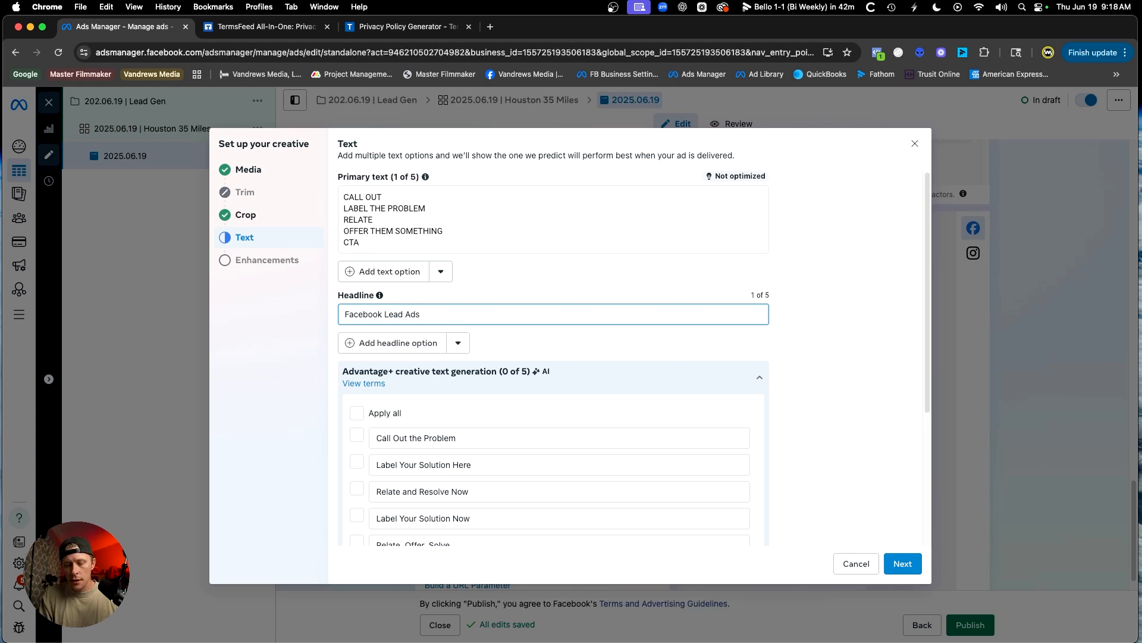
type(" That Really Work!")
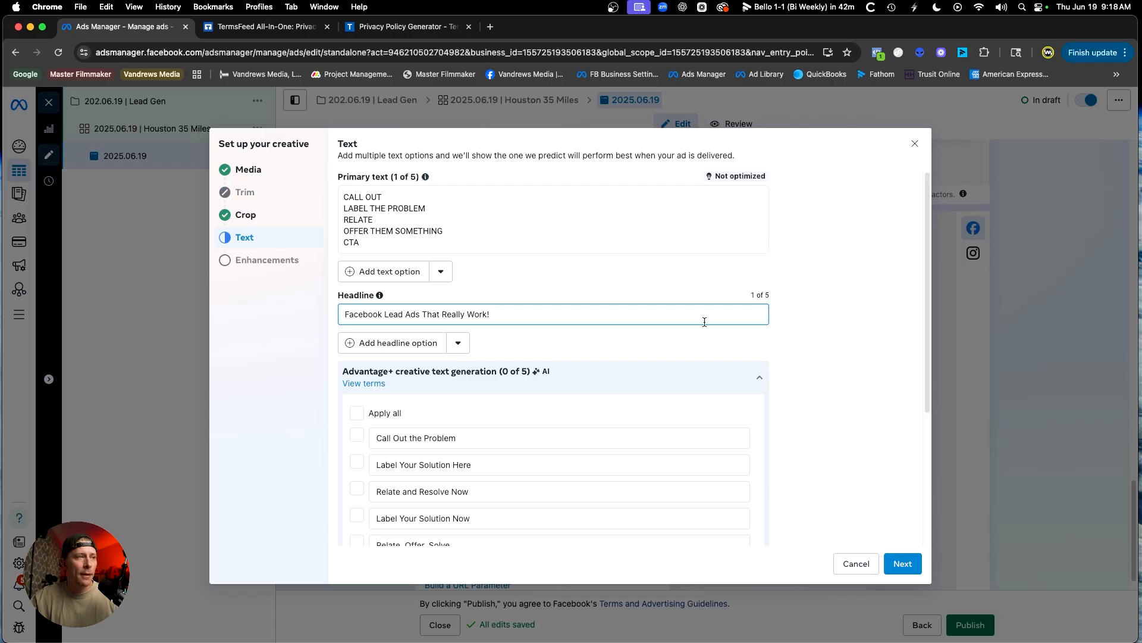
scroll(550, 358, "down", 2)
scroll(550, 358, "down", 2)
scroll(550, 358, "up", 2)
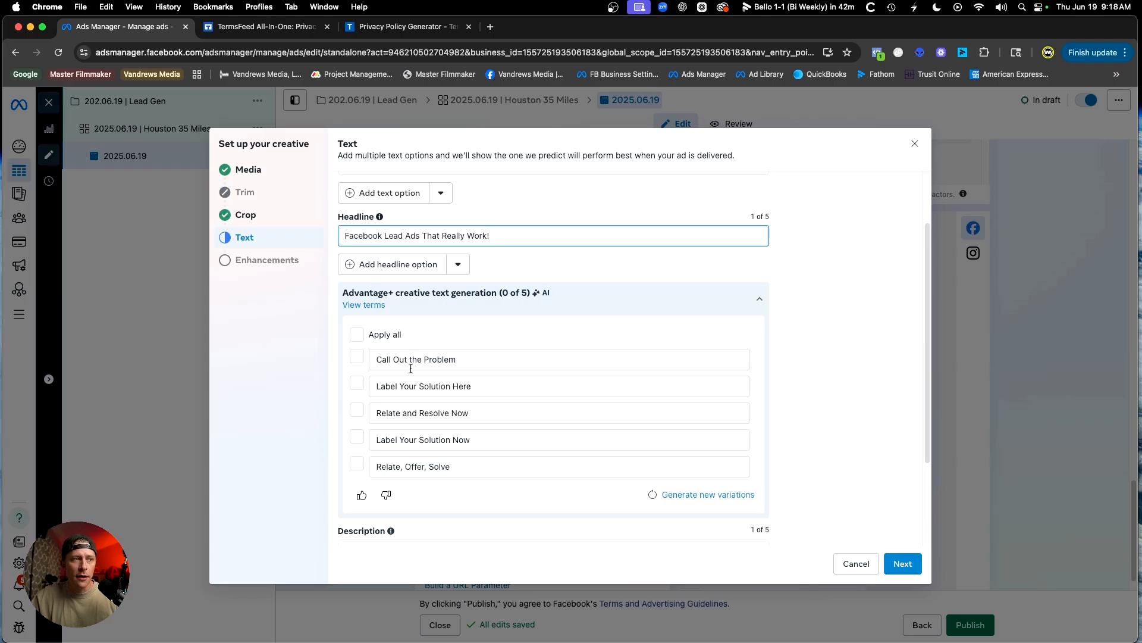
scroll(446, 455, "up", 2)
left_click_drag(395, 243, 312, 188)
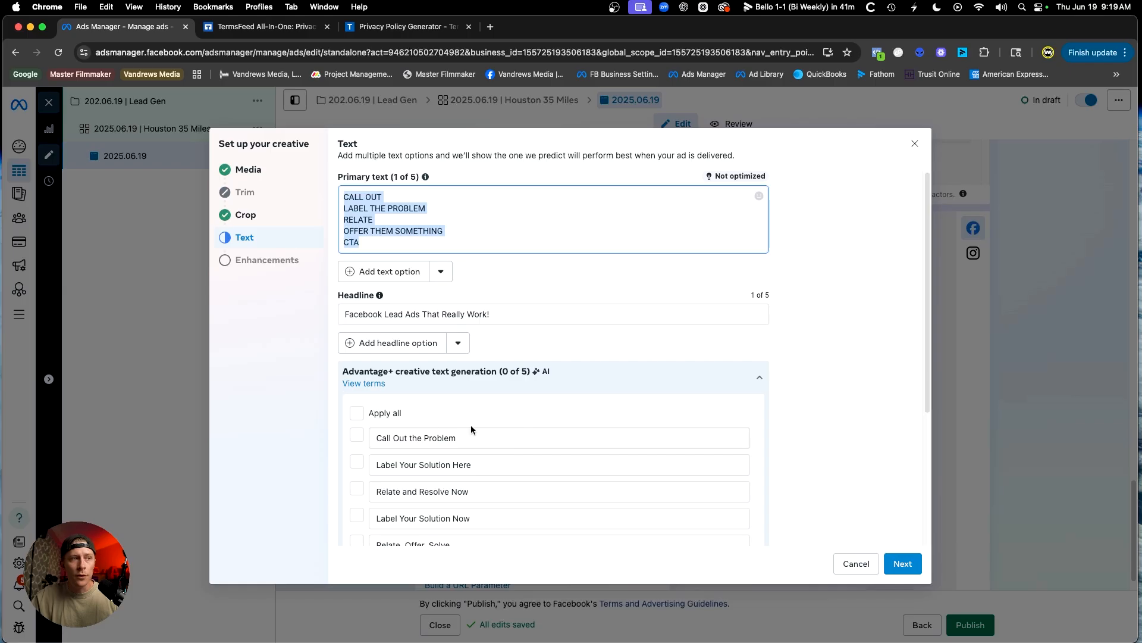
Add a second headline option reading "HOUSTON AREA BUSINESSES!"
left_click(439, 346)
left_click(420, 338)
type("HOU")
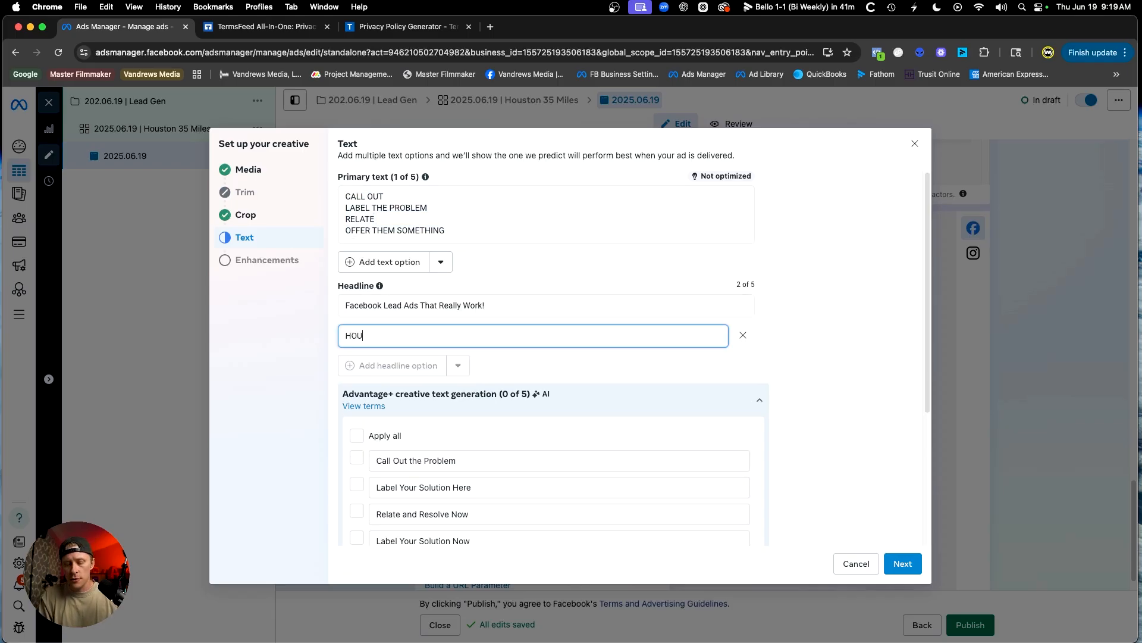
type("SOTN AREA BUSINESSES!")
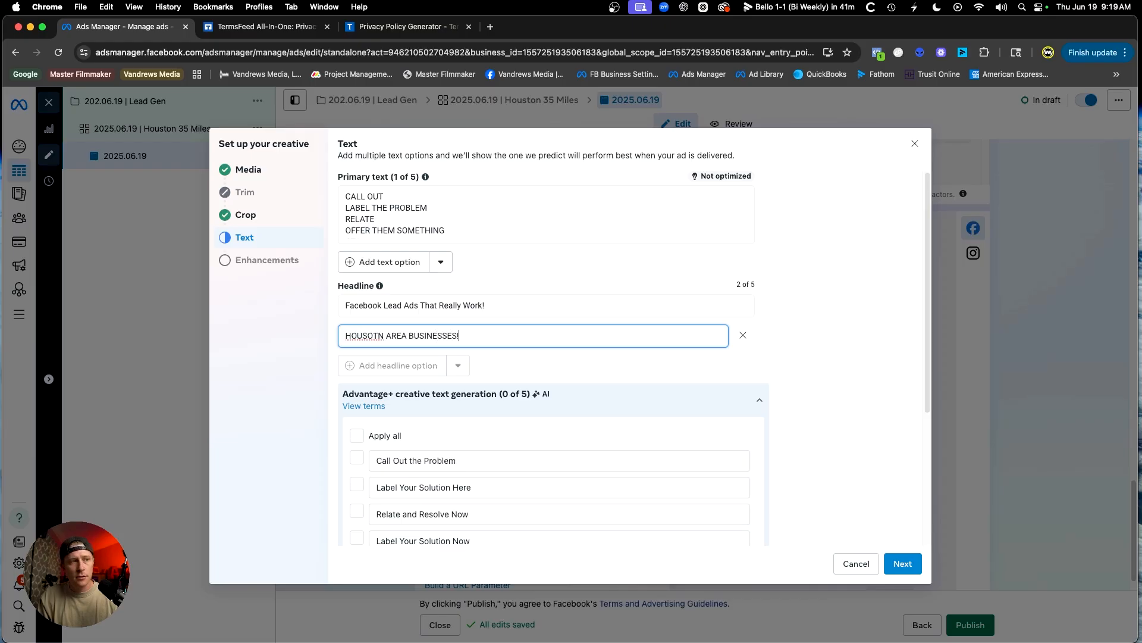
right_click(382, 336)
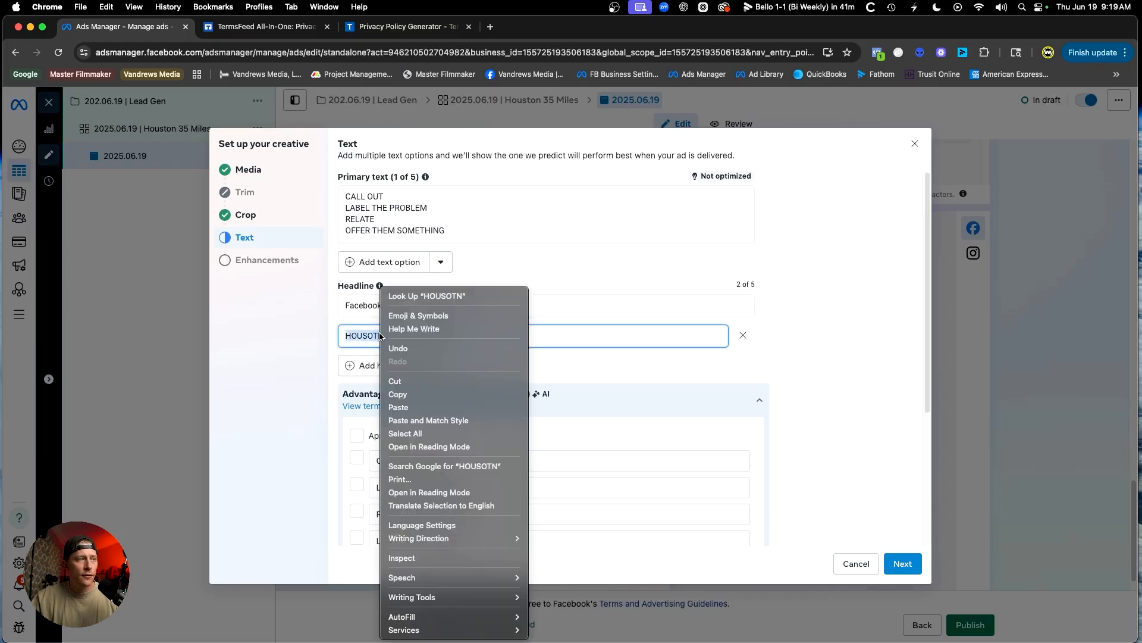
left_click(377, 336)
left_click(377, 335)
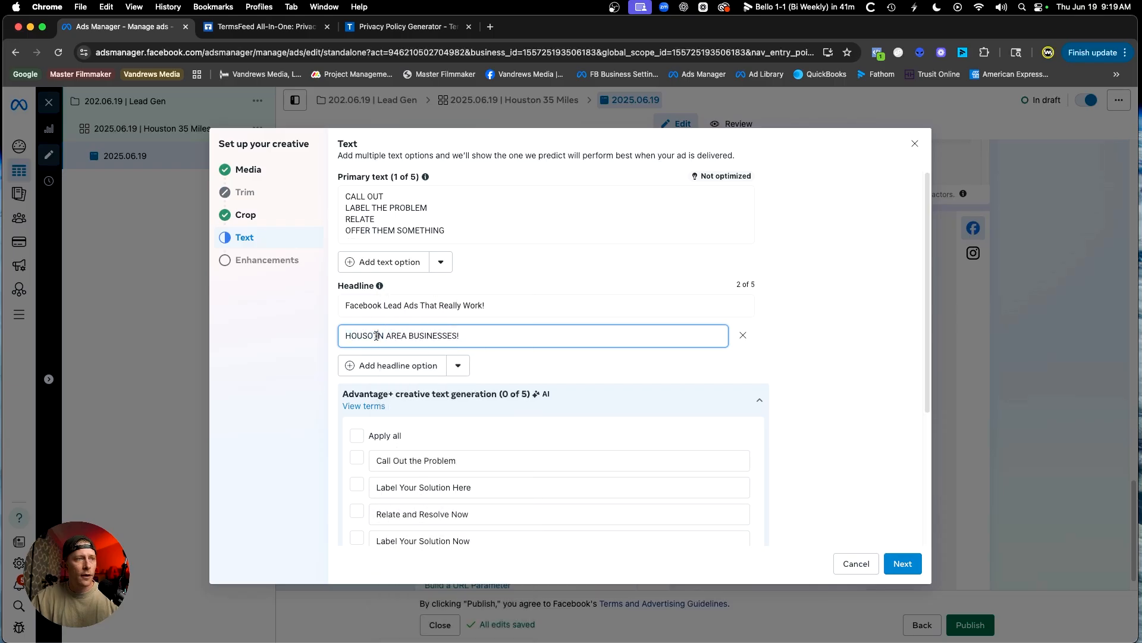
key("BackSpace")
key("BackSpace")
type("TO")
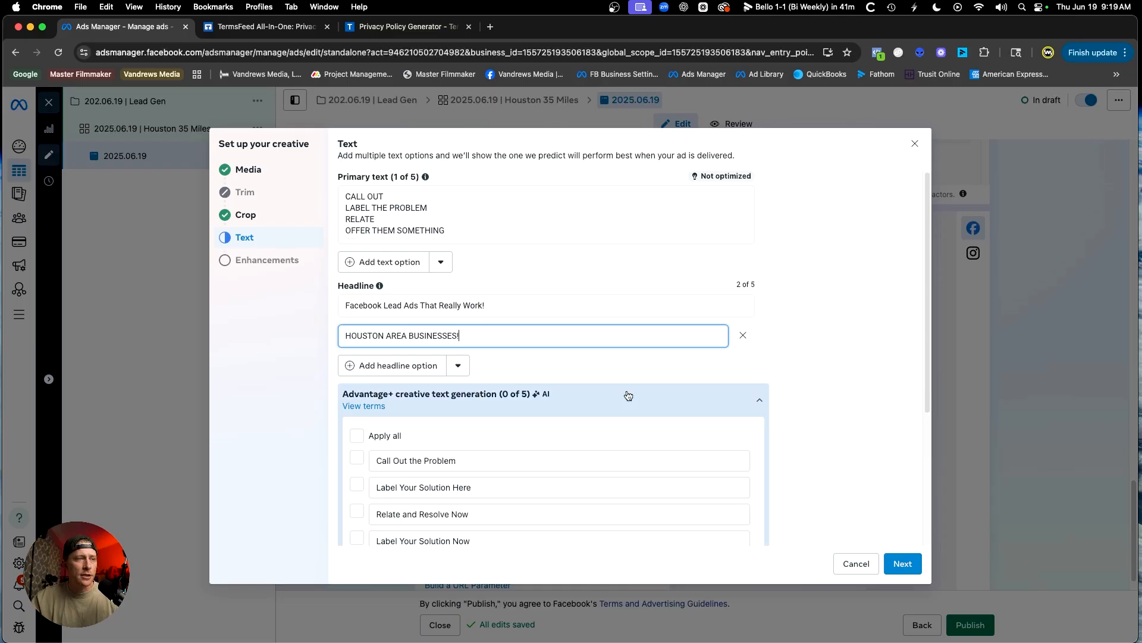
Leave the ad description blank, set the call to action to "Learn more" and continue to the creative enhancements
scroll(624, 395, "down", 5)
left_click(428, 450)
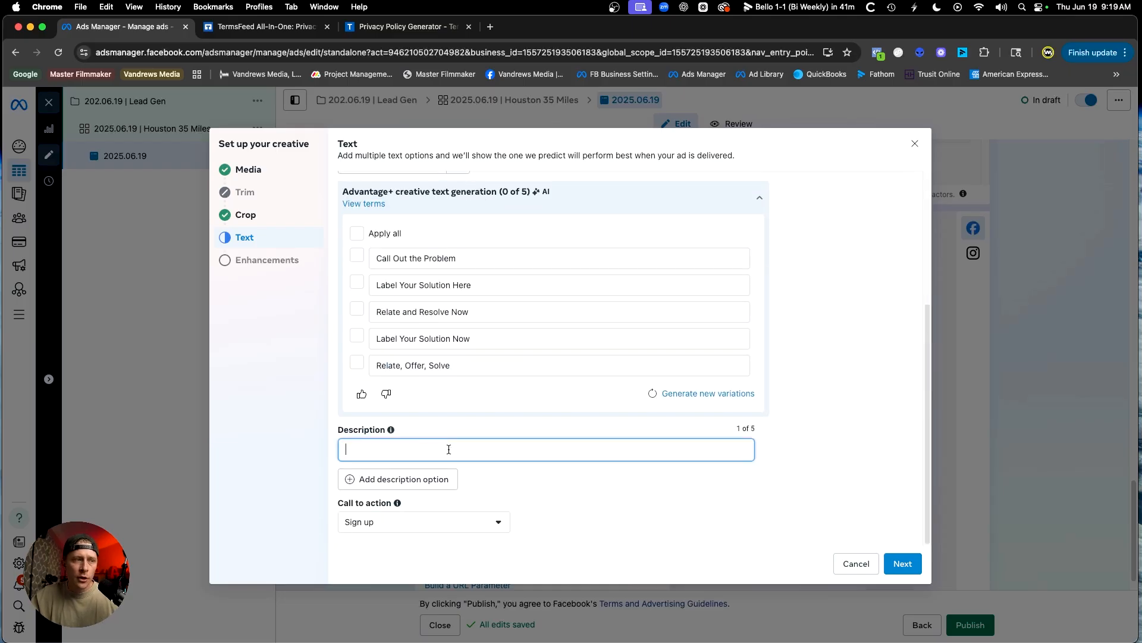
mouse_move(397, 510)
left_click(369, 522)
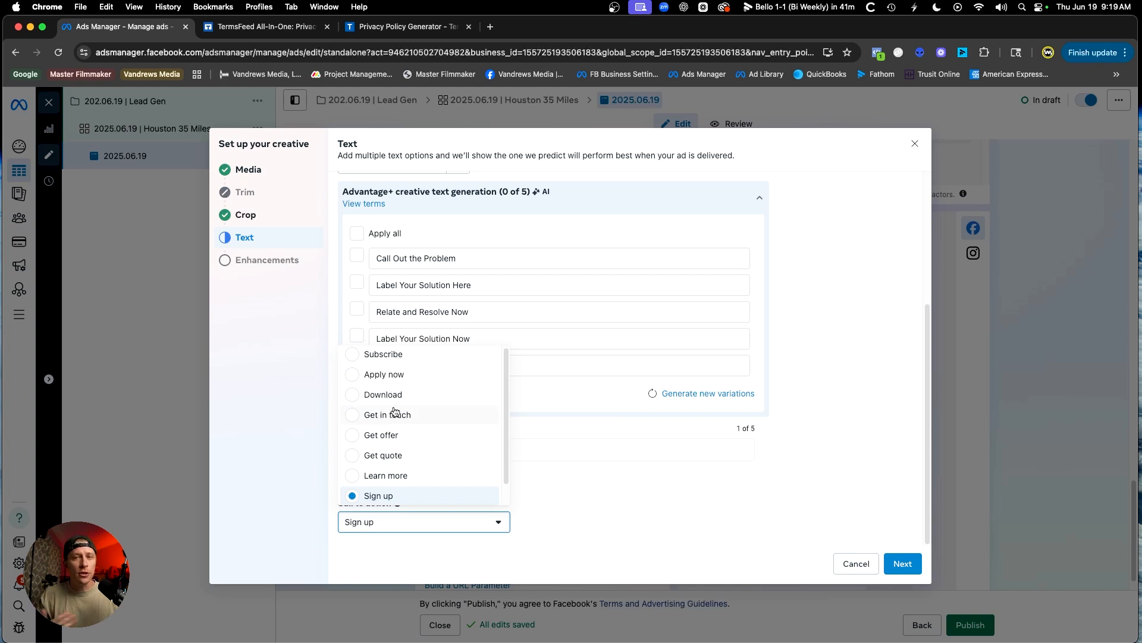
scroll(395, 412, "up", 1)
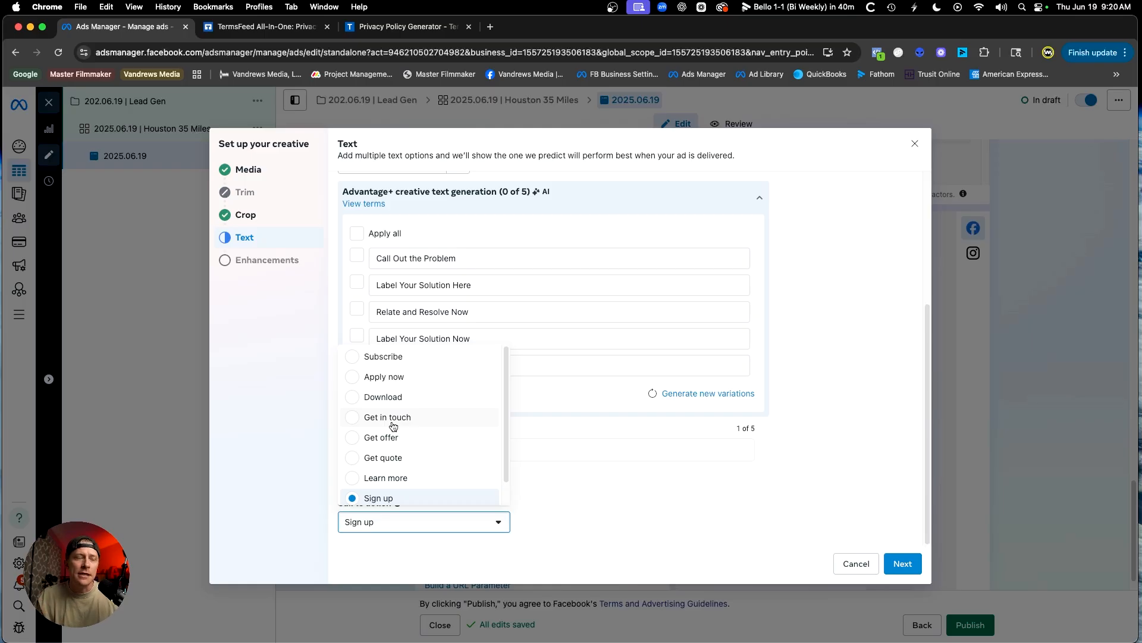
left_click(405, 482)
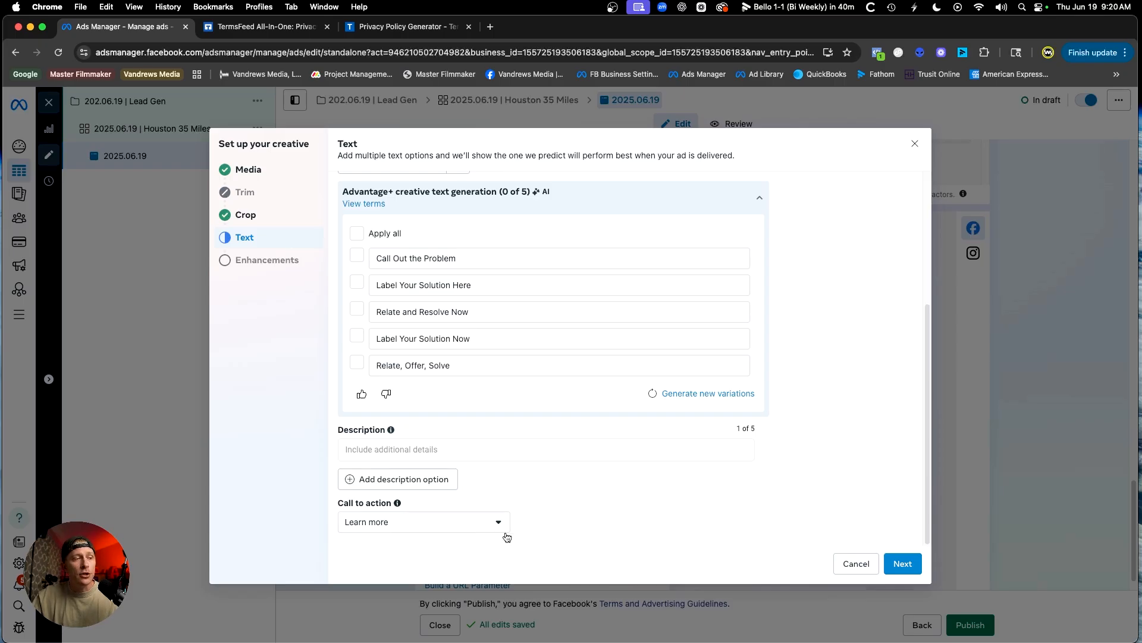
left_click(916, 570)
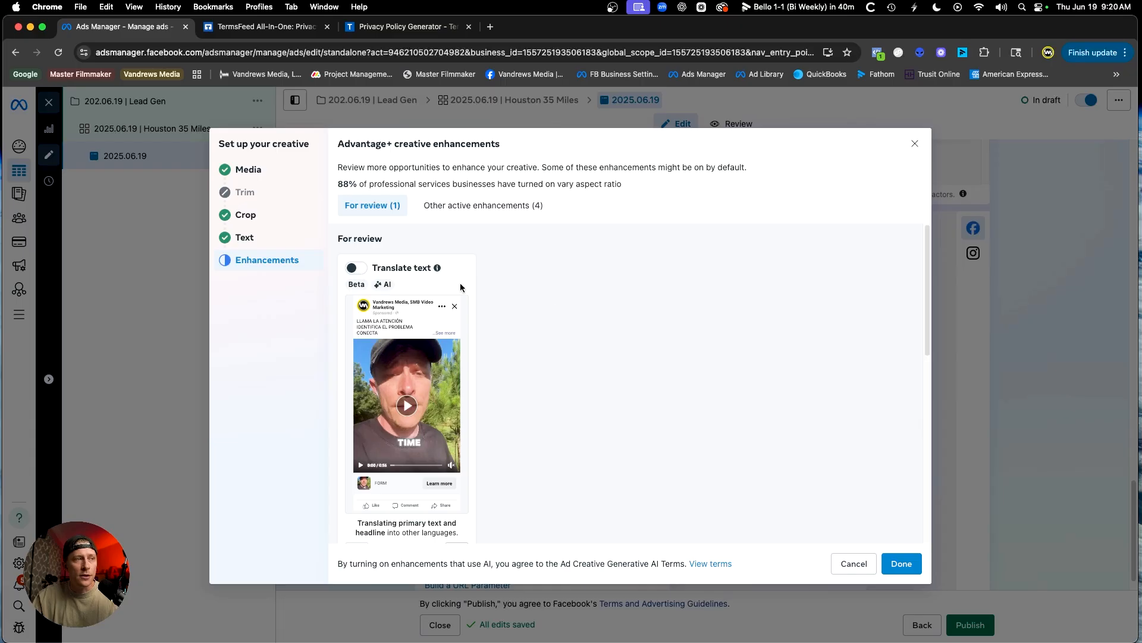
Review the Advantage+ creative enhancements, keep their default settings and finish the creative setup
scroll(524, 308, "down", 1)
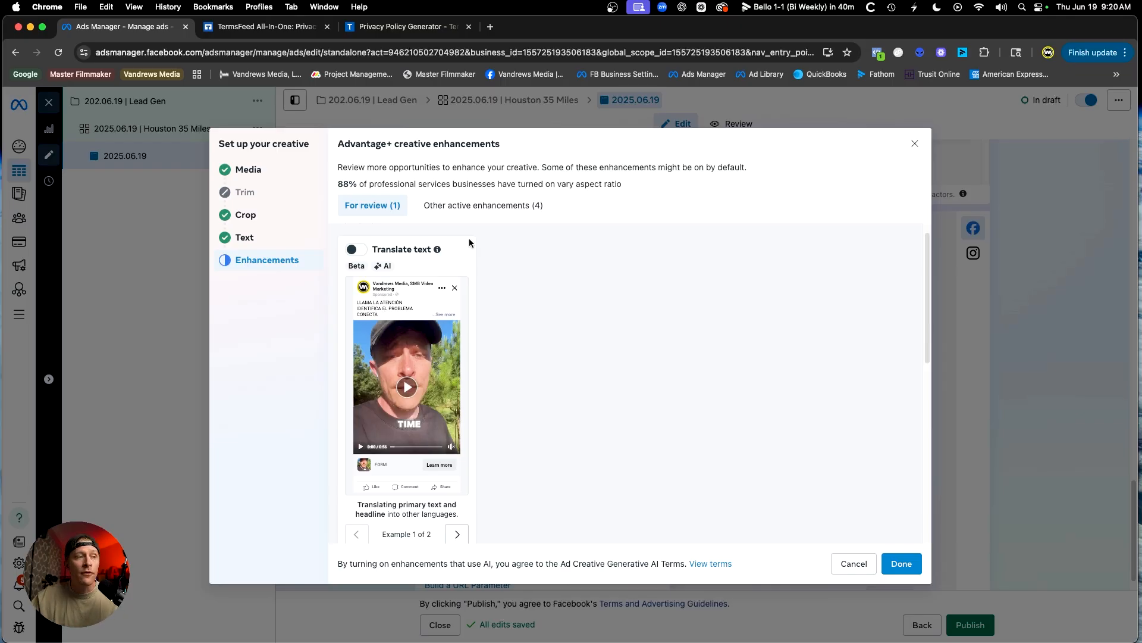
scroll(536, 310, "down", 4)
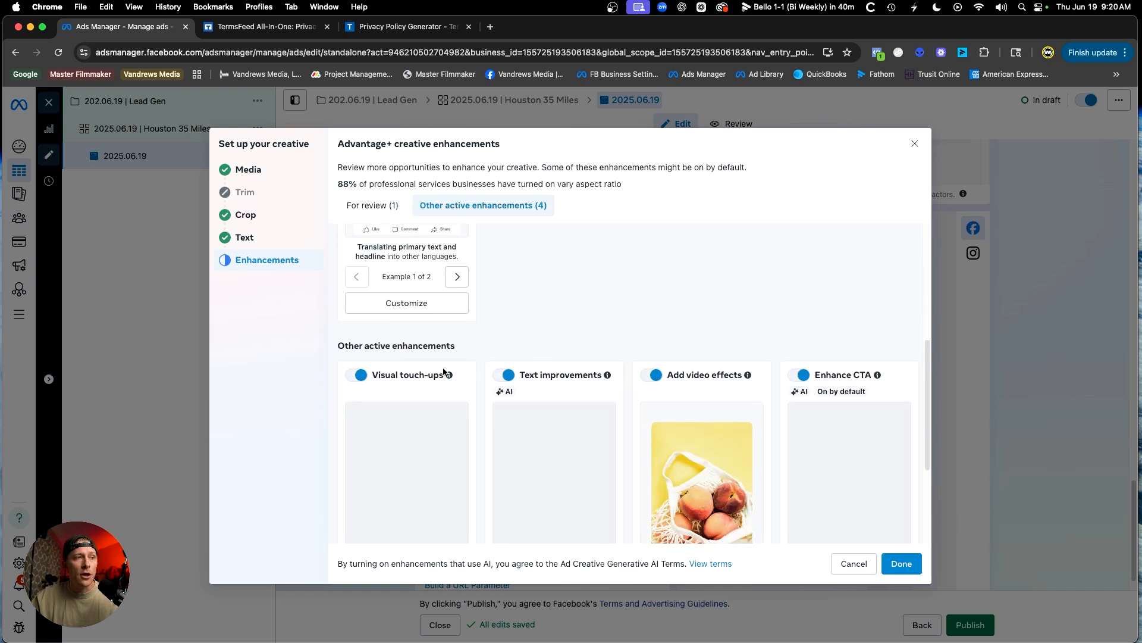
scroll(623, 289, "down", 4)
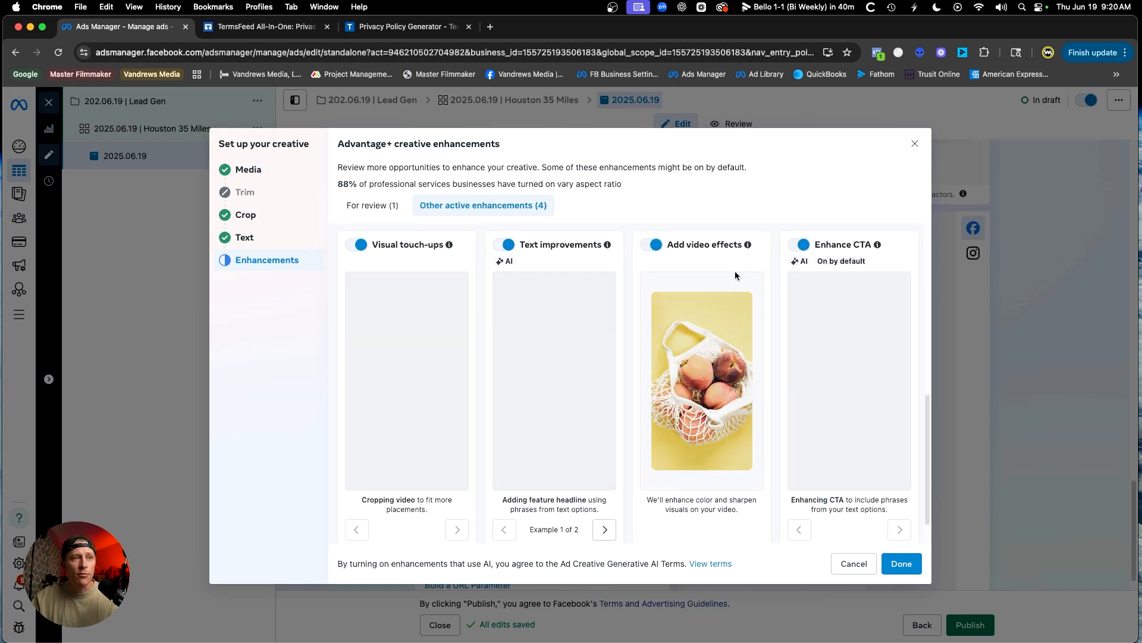
scroll(625, 417, "down", 2)
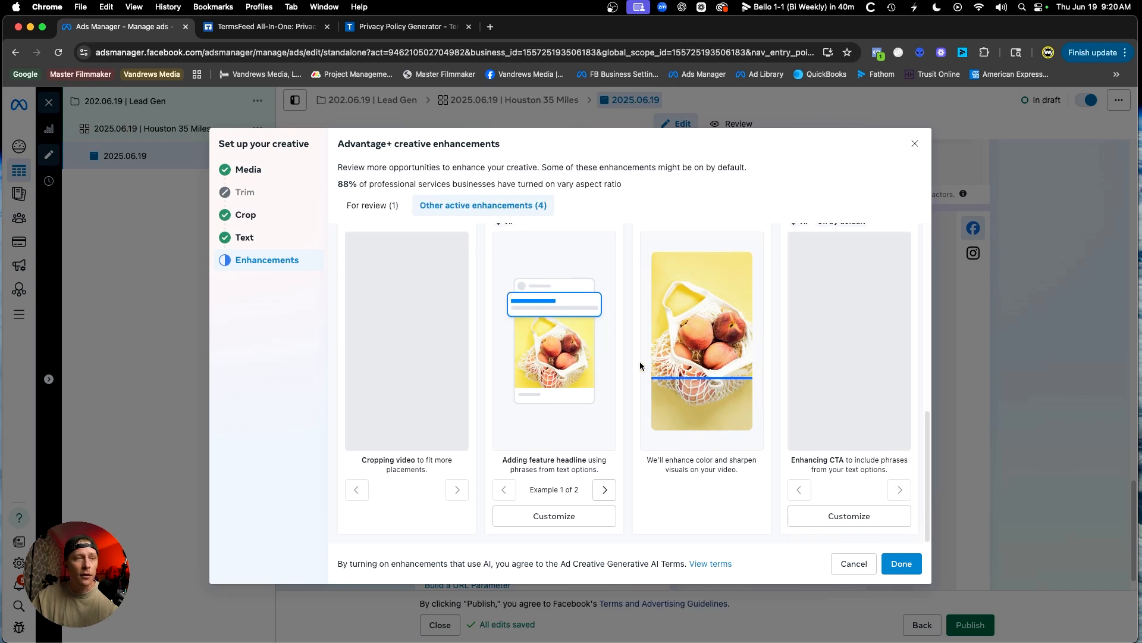
scroll(740, 433, "down", 1)
scroll(740, 416, "up", 4)
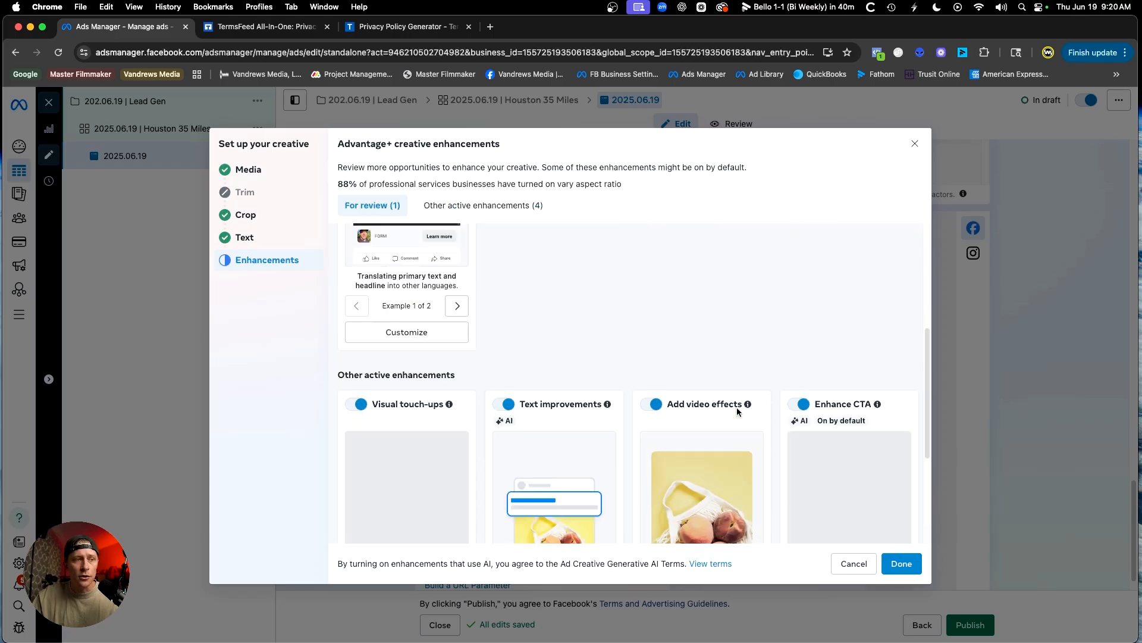
scroll(741, 411, "down", 4)
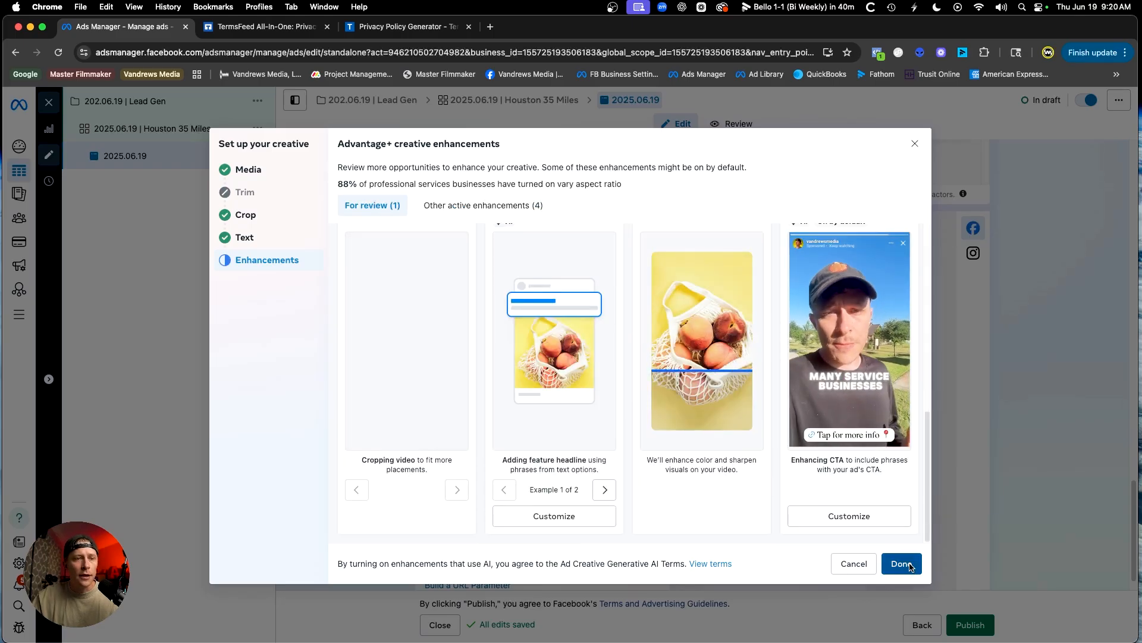
left_click(902, 564)
Enable CRM events tracking for the ad alongside the website events
scroll(486, 400, "down", 10)
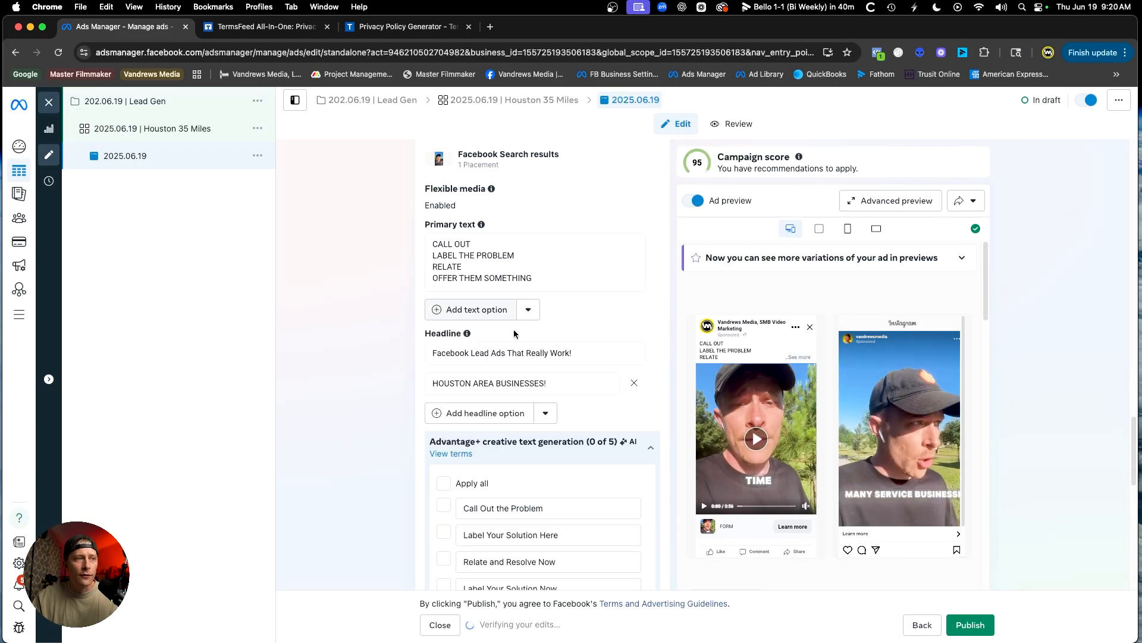
scroll(541, 213, "down", 3)
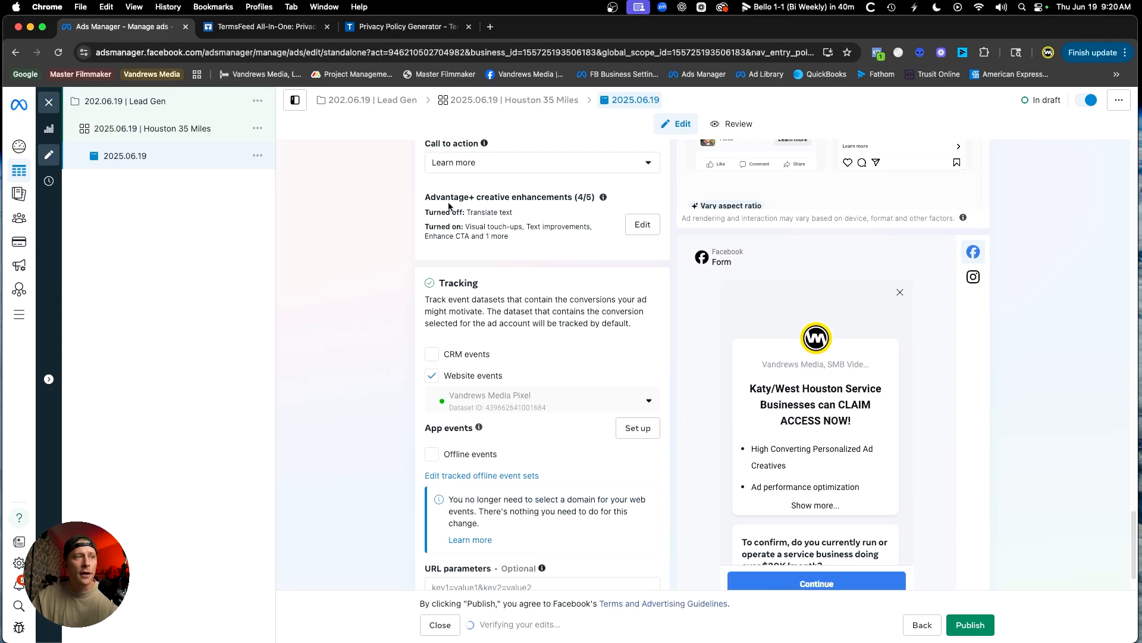
mouse_move(433, 284)
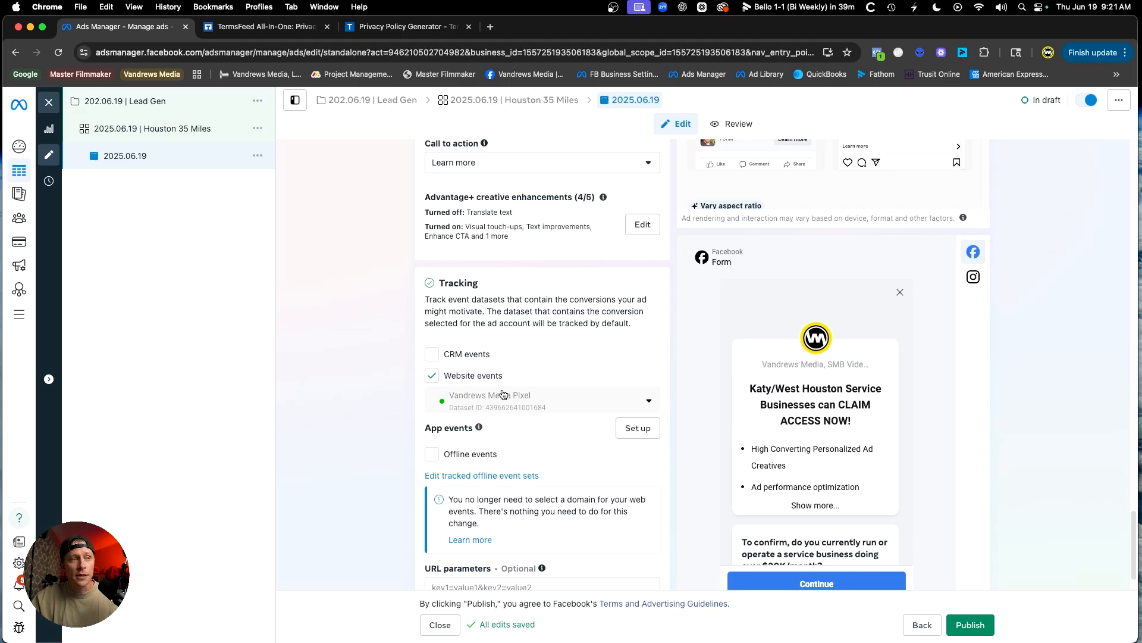
left_click(432, 356)
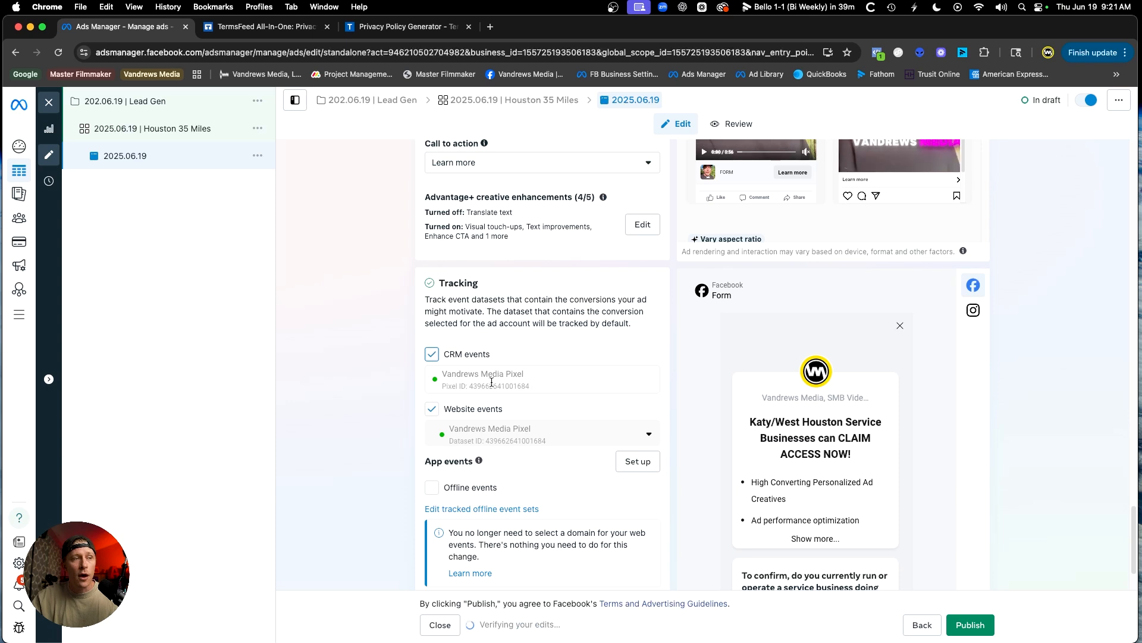
scroll(564, 385, "down", 2)
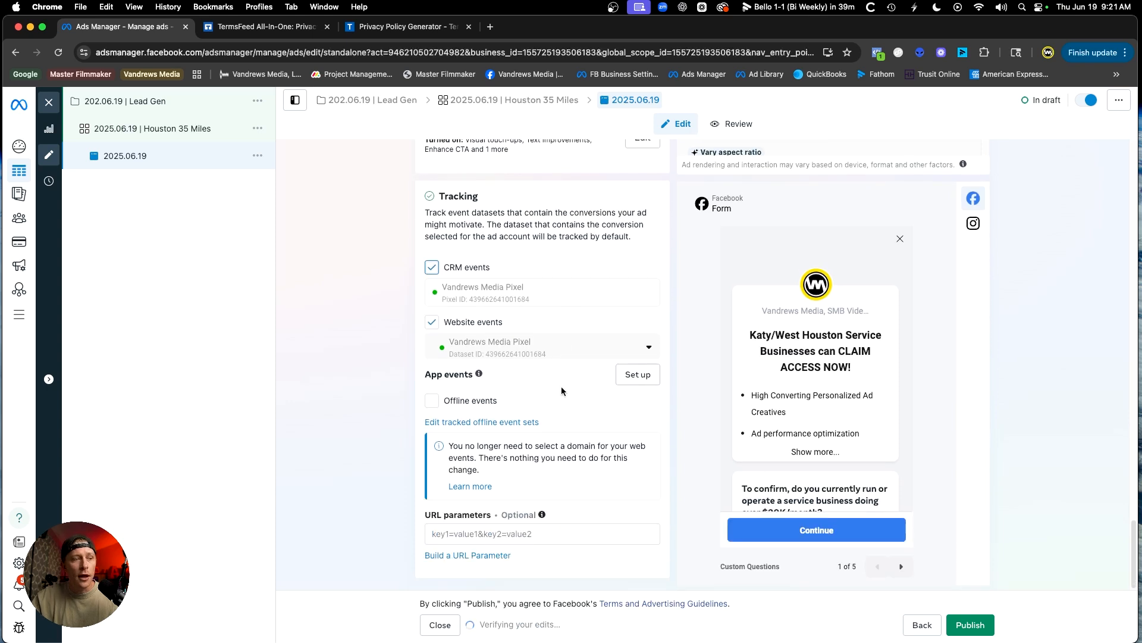